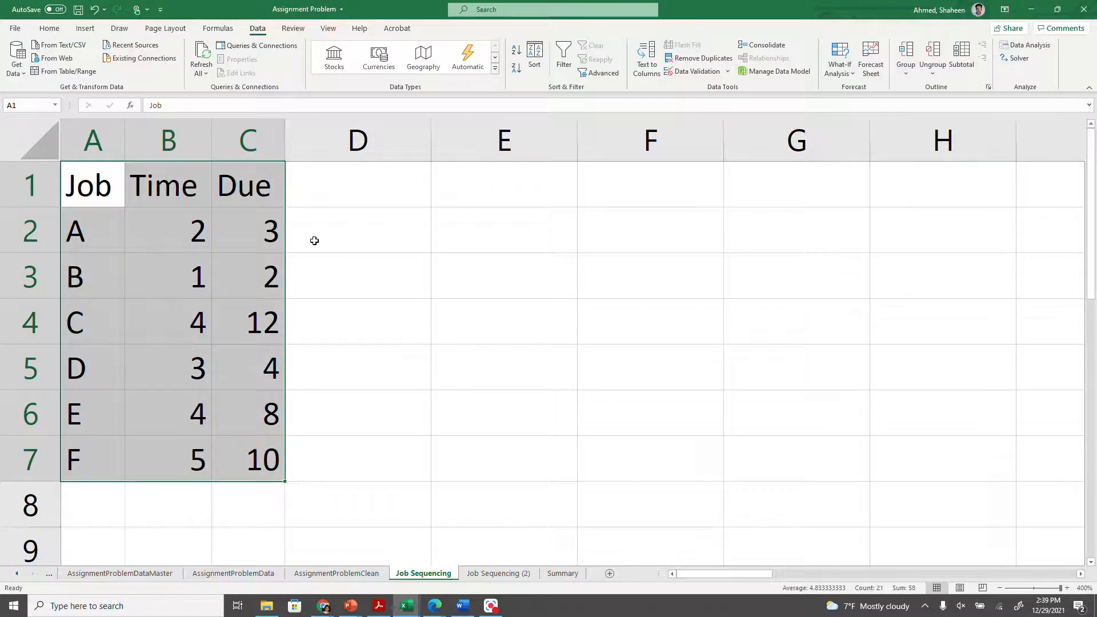
- Enter the column header Start in cell D1, next to the Due column
left_click(334, 211)
left_click(391, 182)
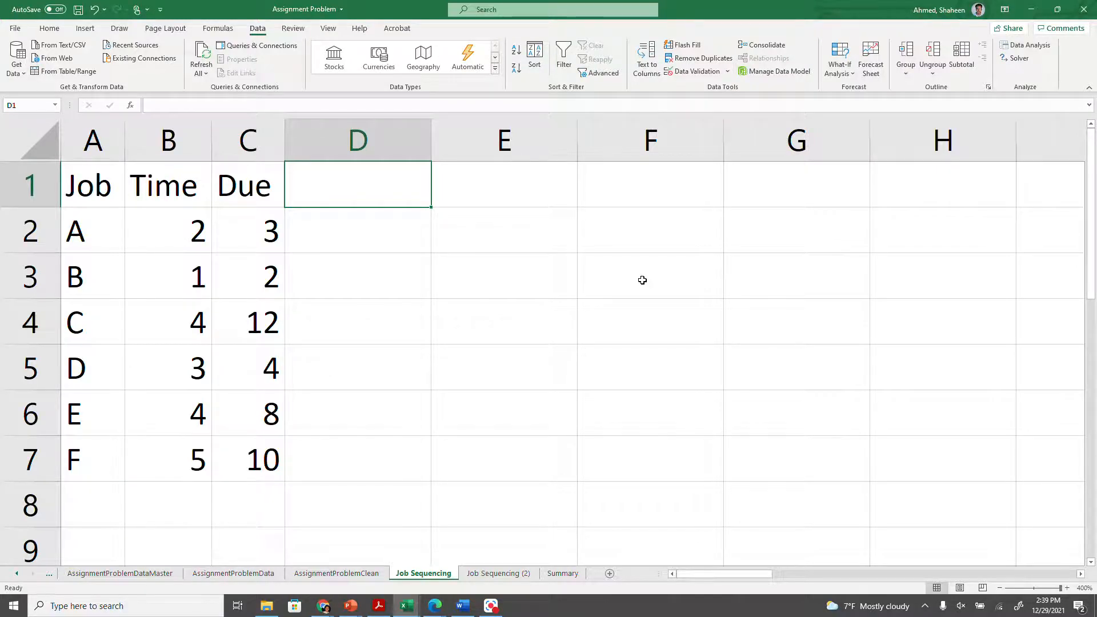
type("Start")
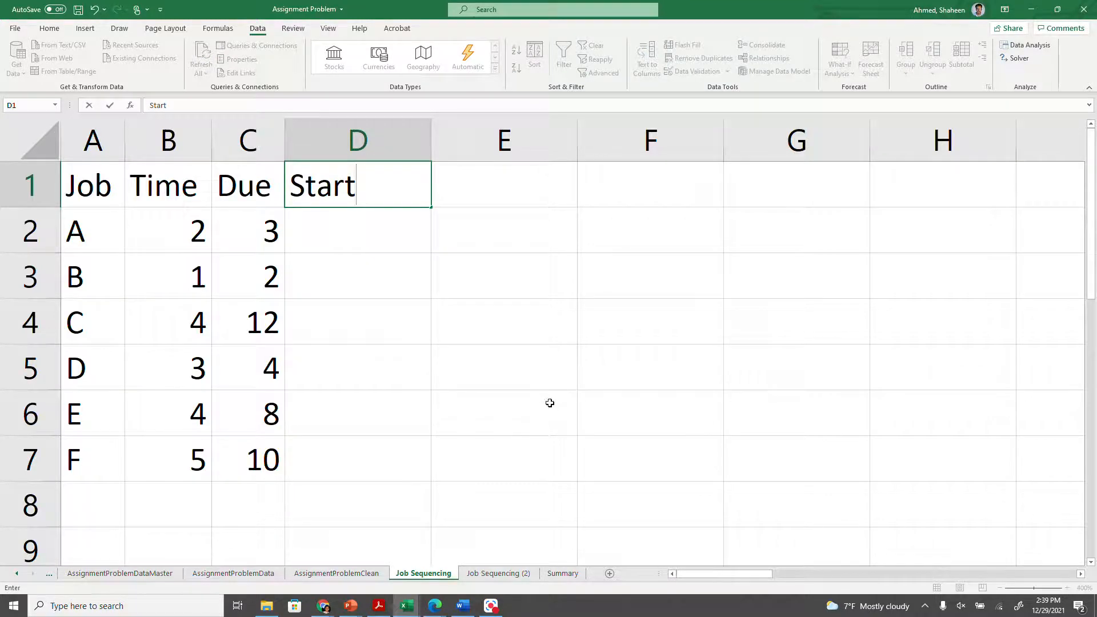
- Review the Job Sequencing rules in the PowerPoint slide show and return to the Excel worksheet
left_click(351, 606)
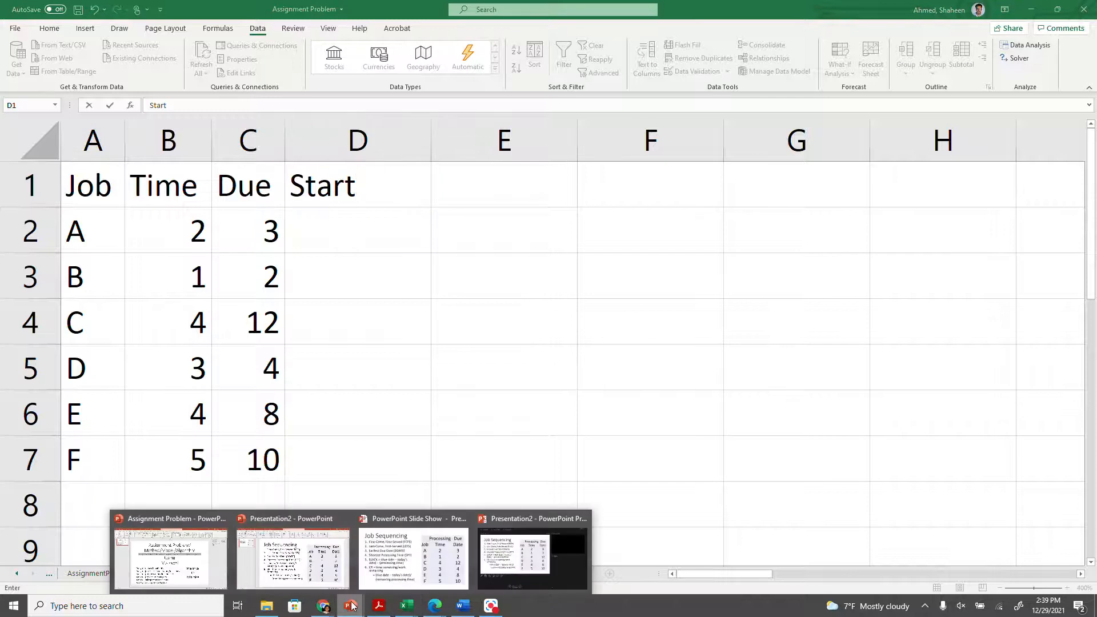
left_click(294, 560)
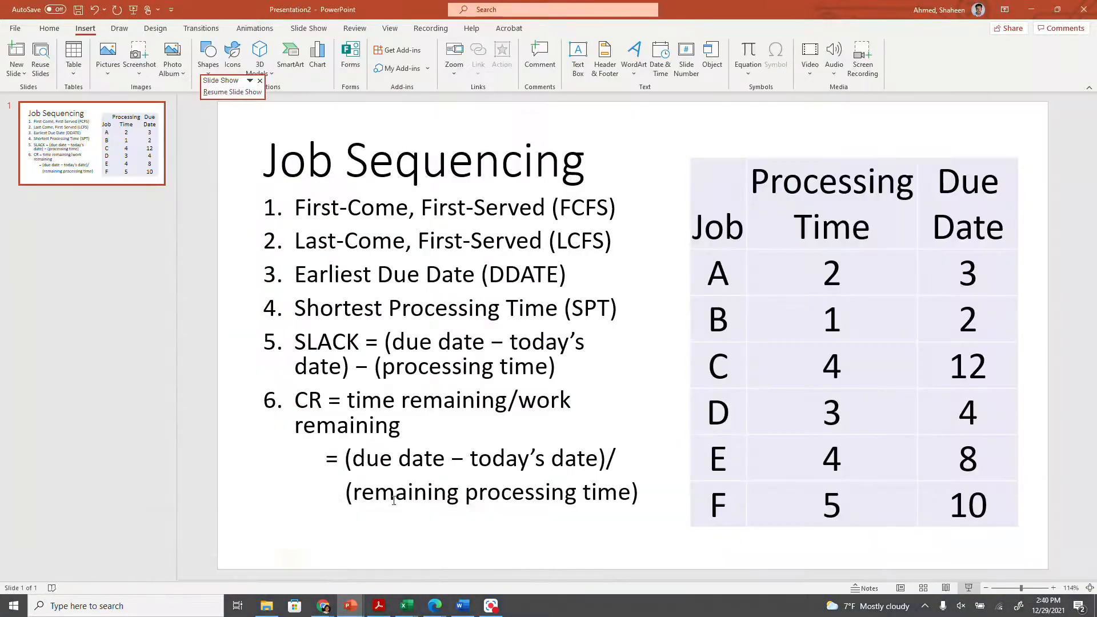
left_click(351, 605)
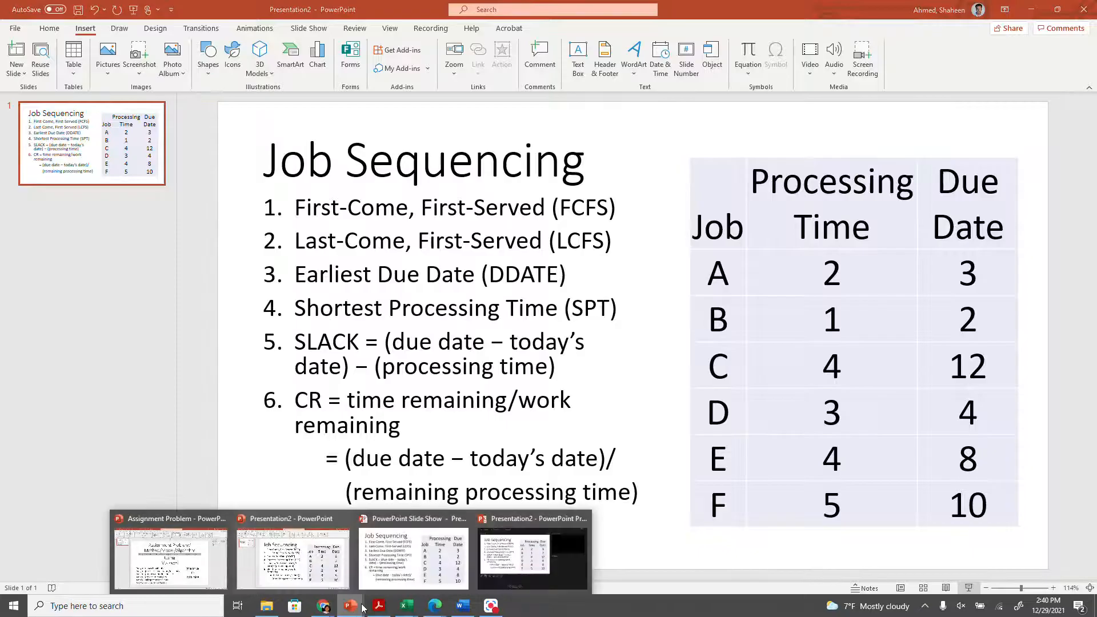
left_click(409, 576)
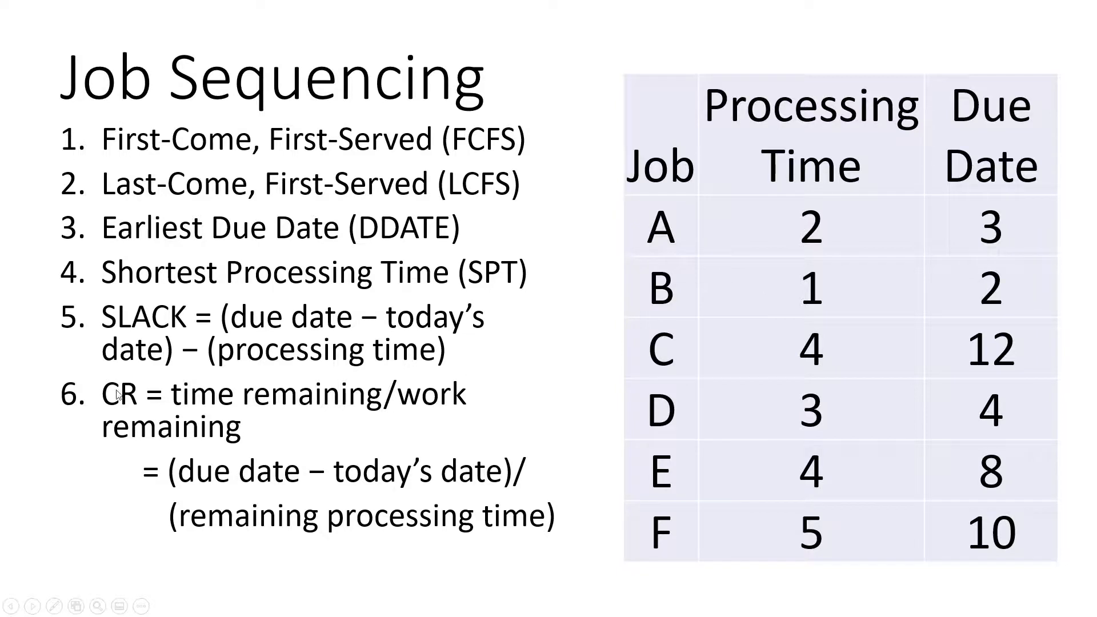
key("alt+Tab")
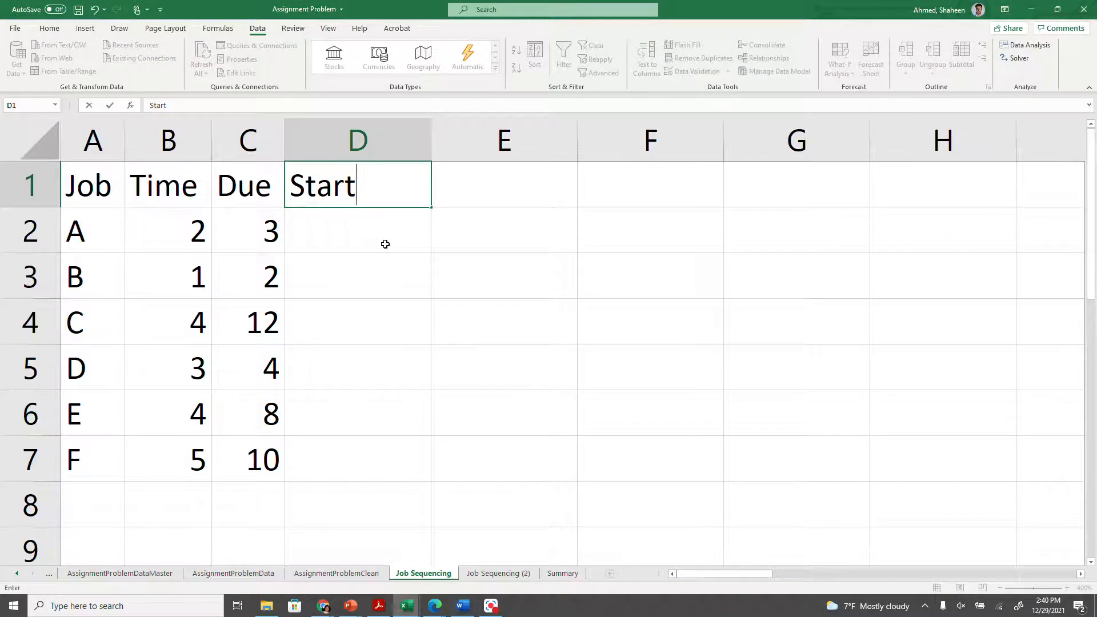
- Enter 0 as job A's start time in D2 and fit column D's width to its contents
key("Return")
type("0")
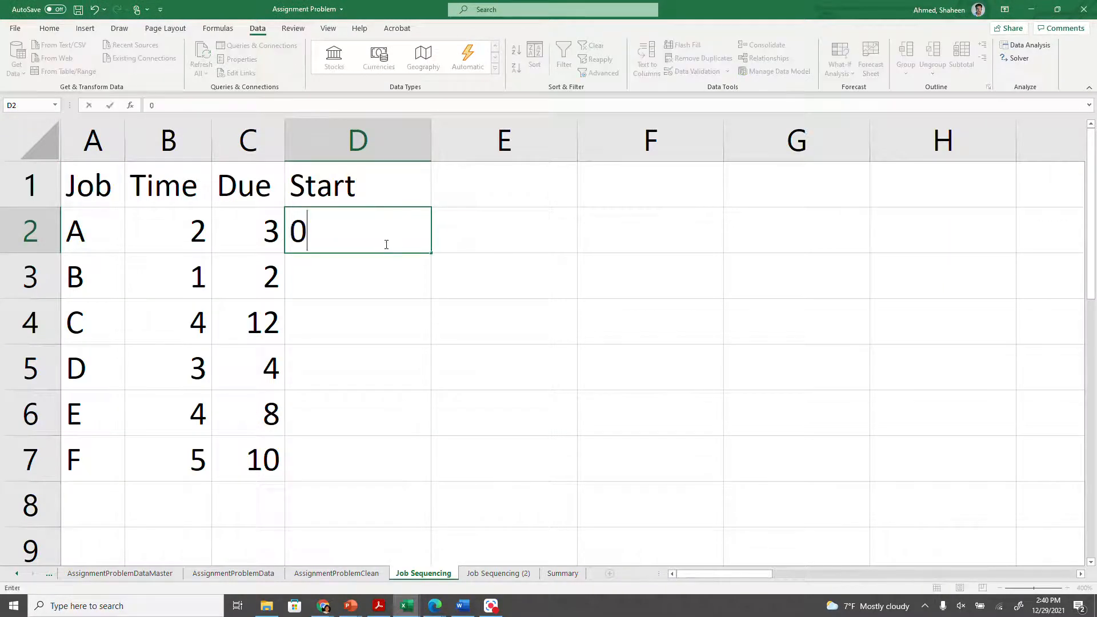
key("Return")
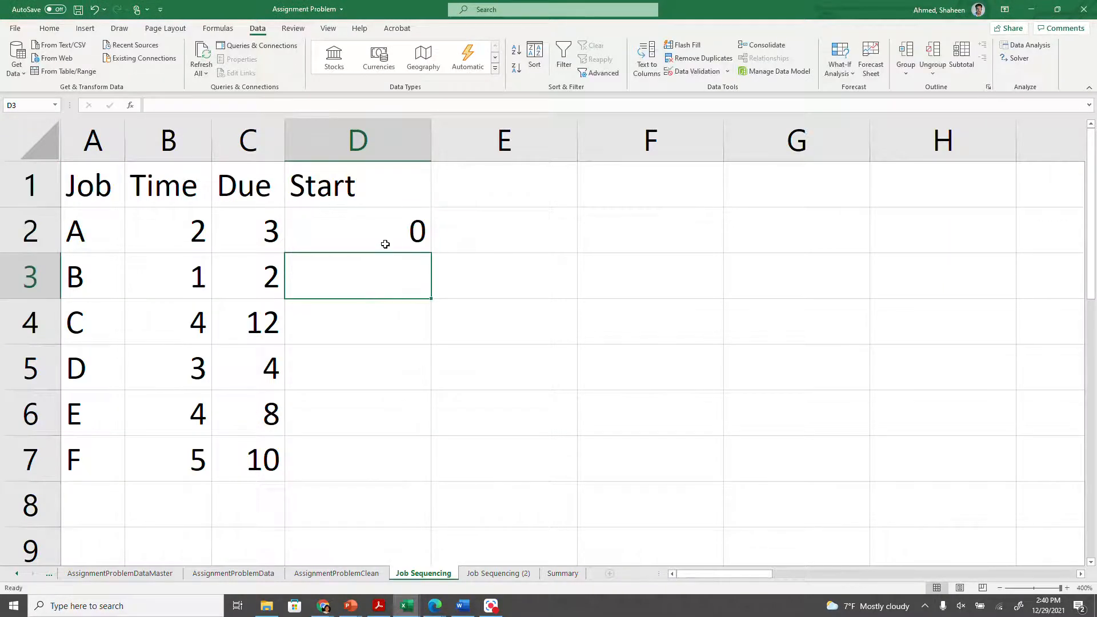
double_click(430, 130)
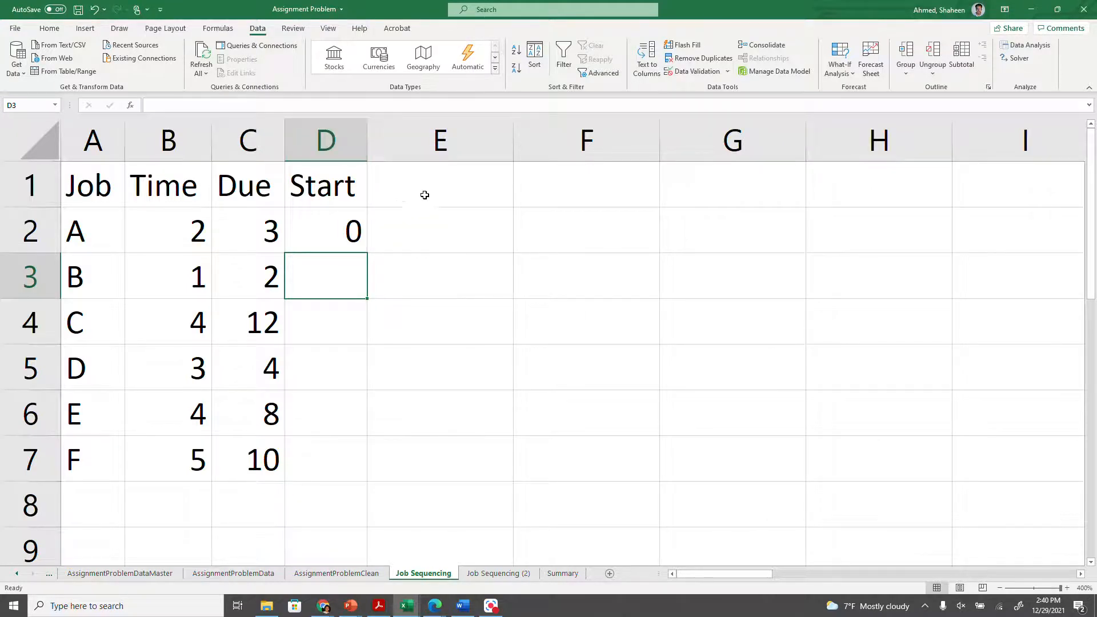
- Add the column header Comp in cell E1
left_click(428, 183)
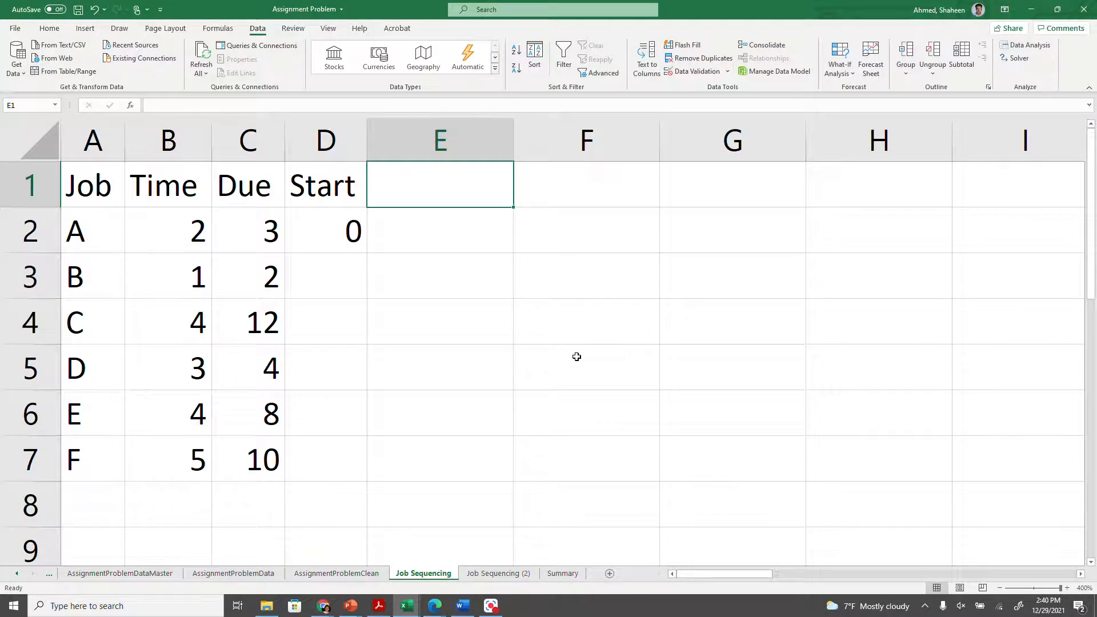
type("Comp")
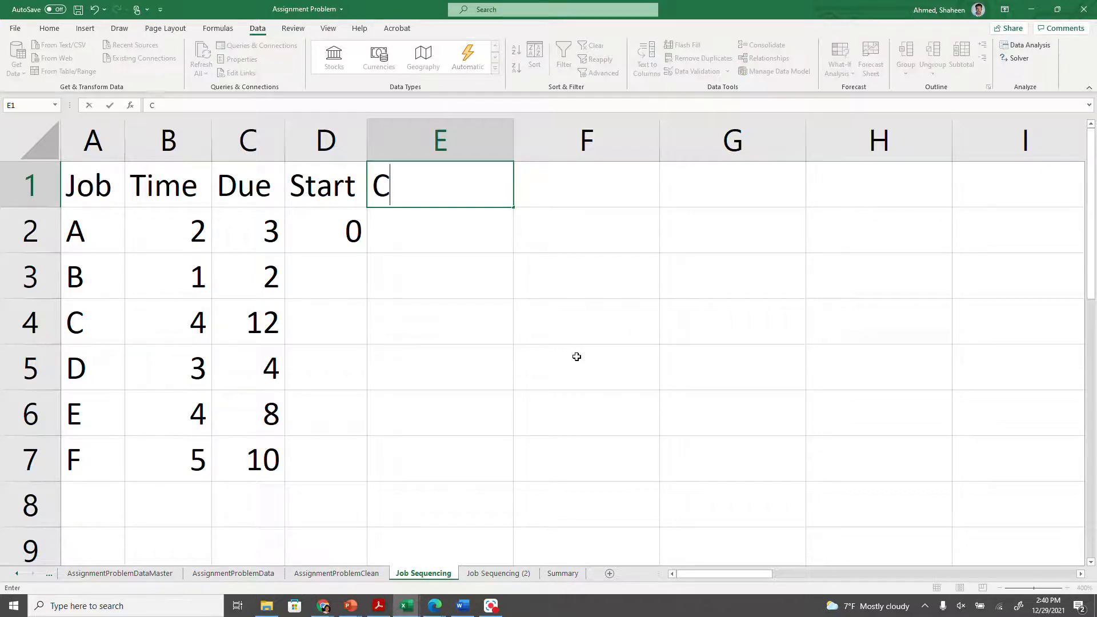
key("Return")
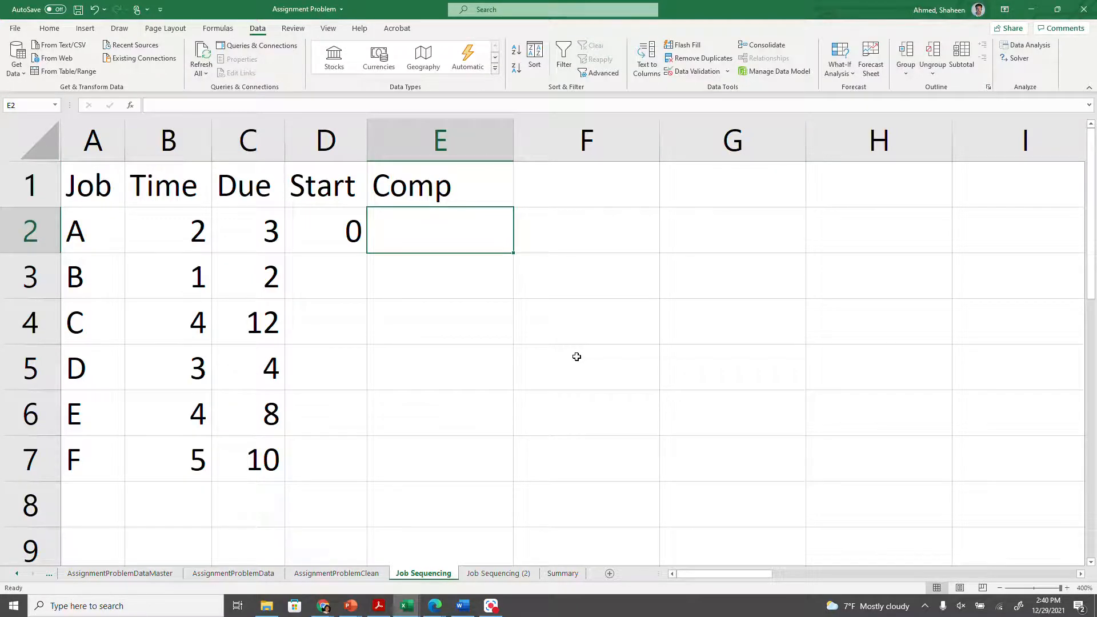
- Calculate job A's completion time in E2 with =D2+B2 and fit column E's width to its contents
type("=")
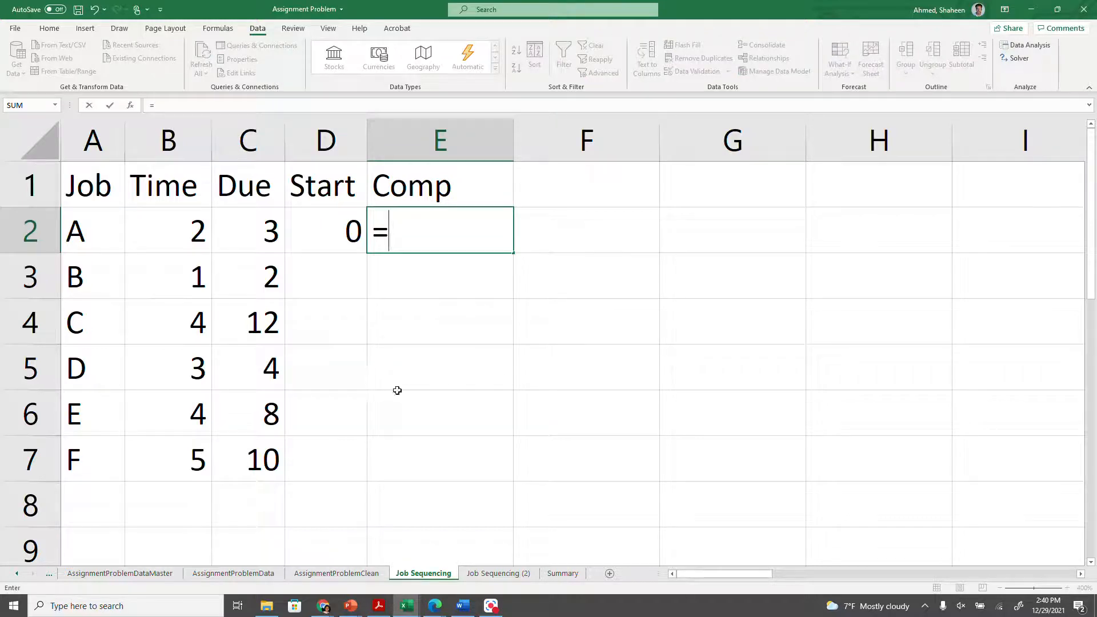
left_click(331, 230)
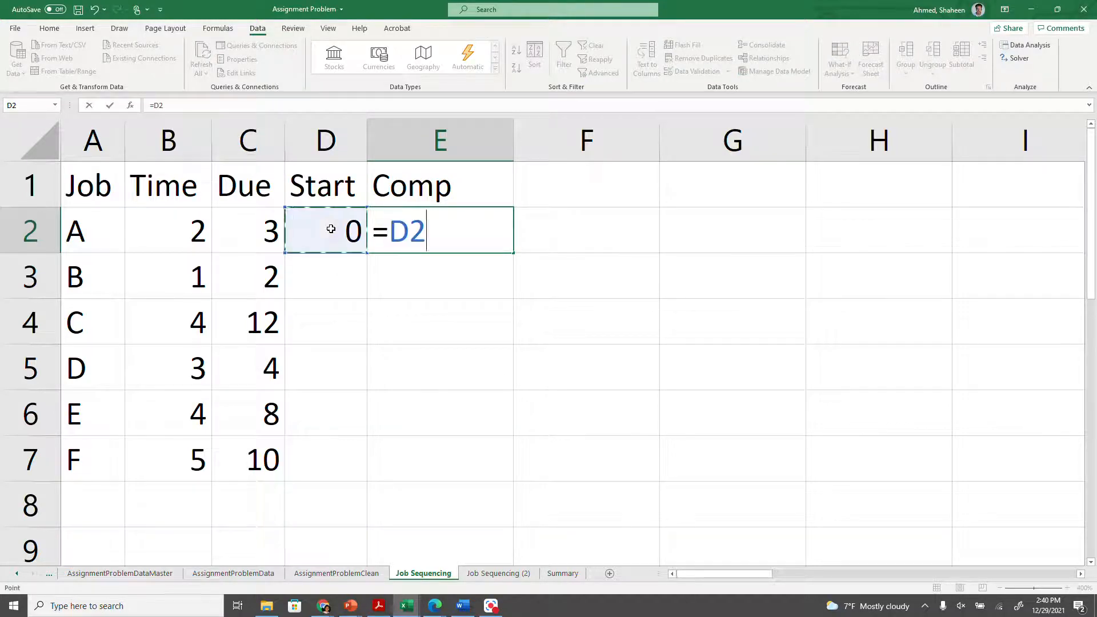
type("+")
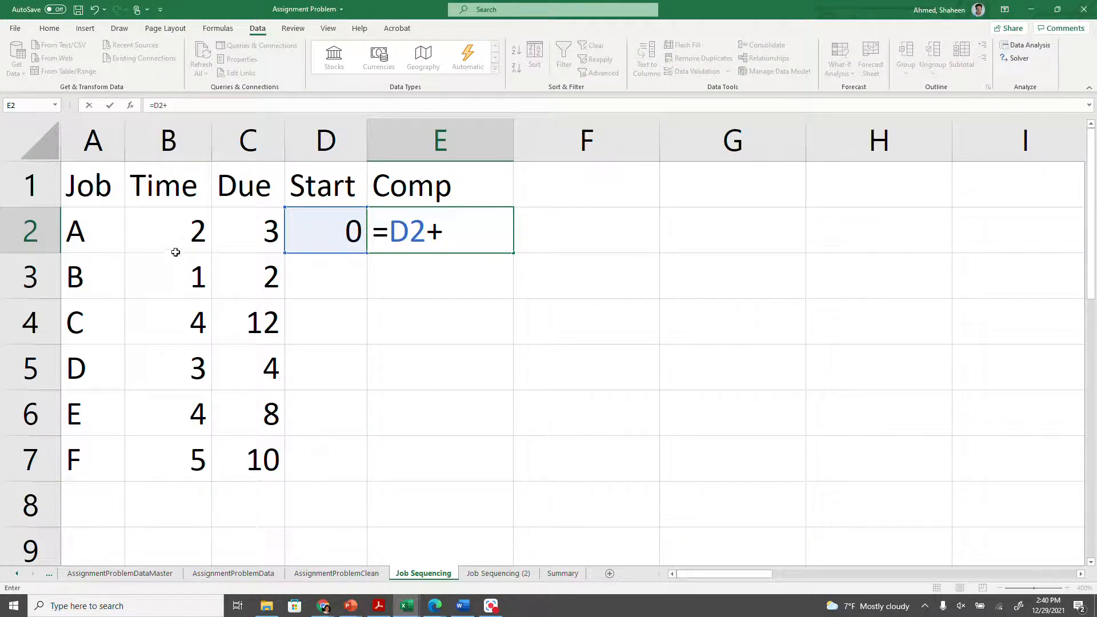
left_click(192, 235)
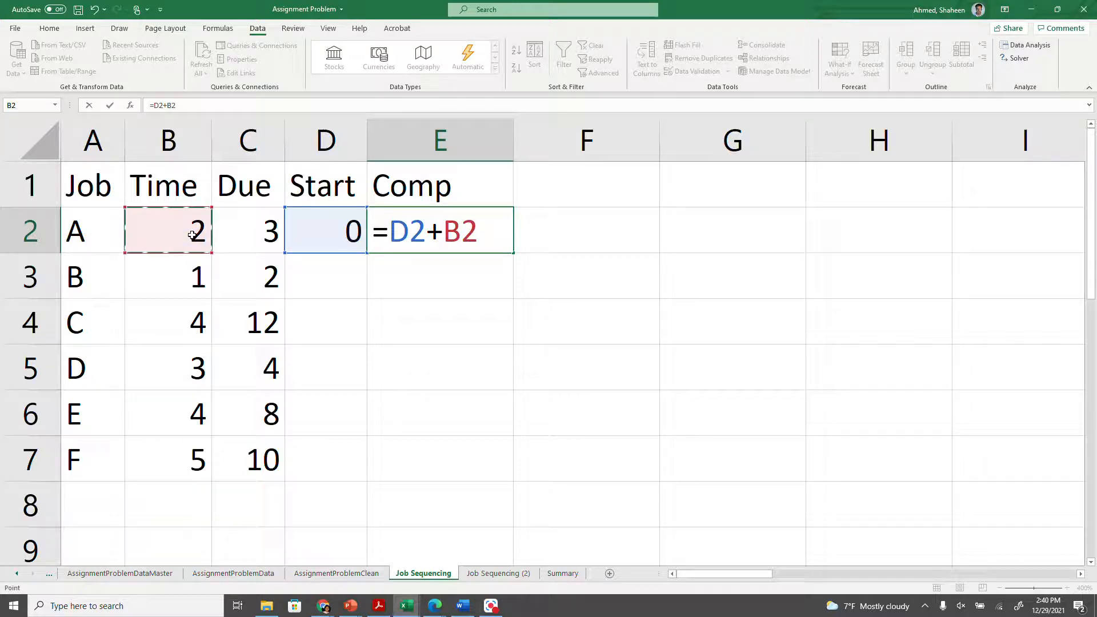
key("Return")
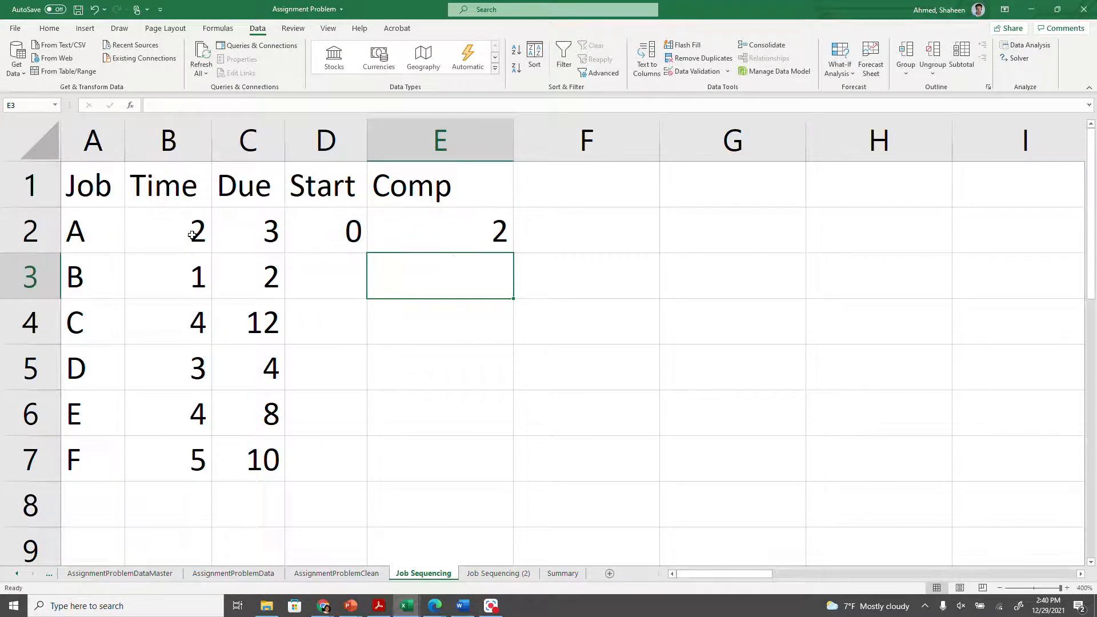
double_click(514, 127)
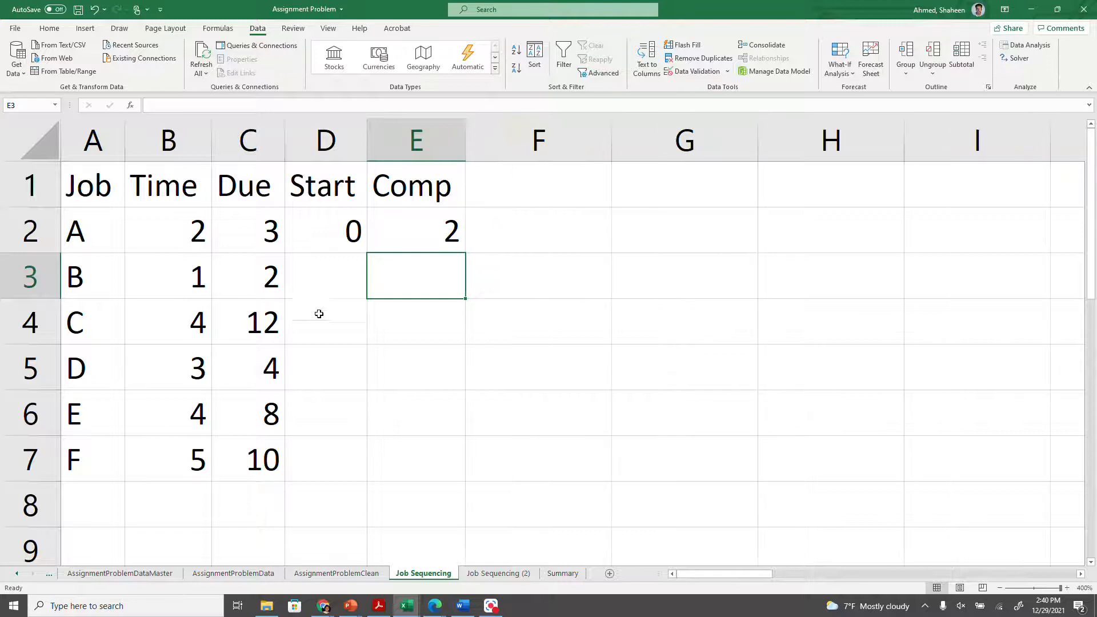
- Set job B's start time in D3 to job A's completion time with the formula =E2
left_click(331, 275)
type("=")
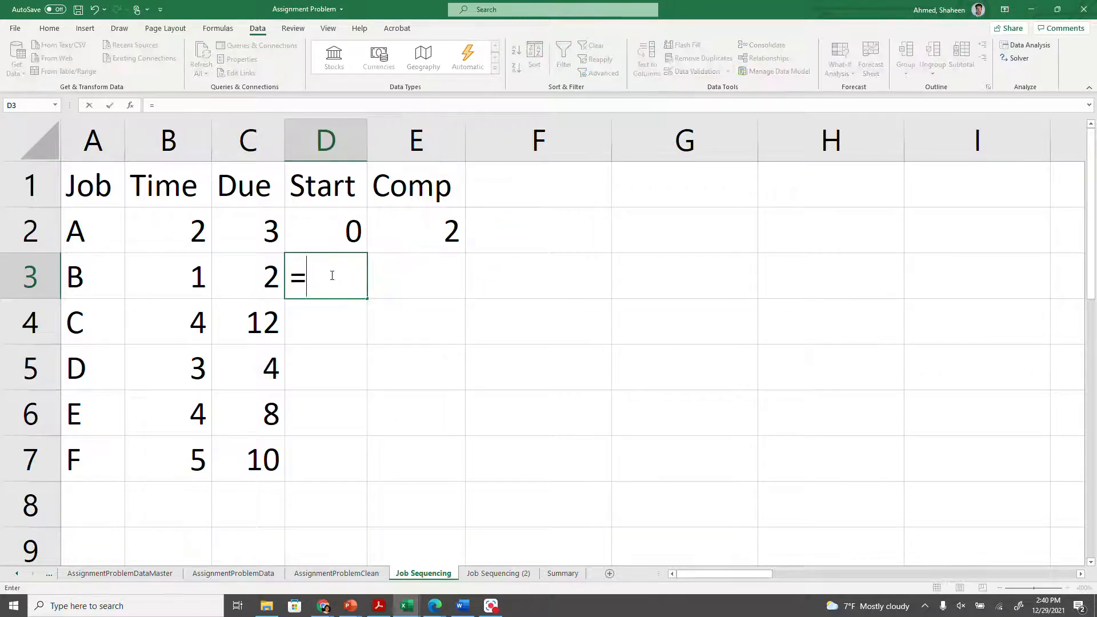
left_click(432, 233)
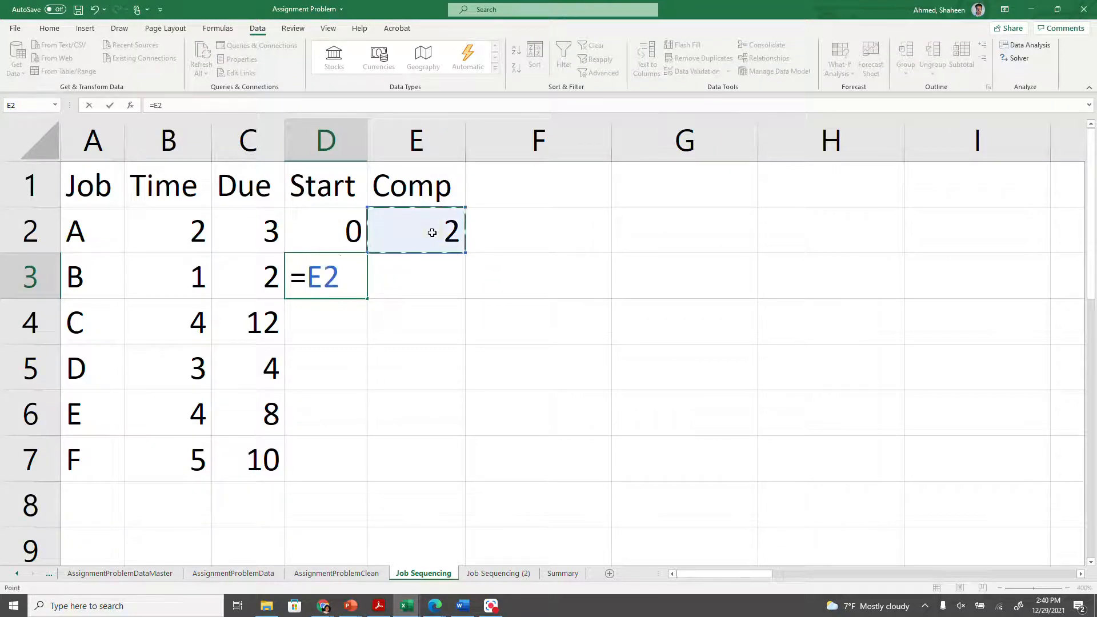
key("Return")
- Replace the Job header in A1 with FCFS and fit column A's width to its contents
left_click(77, 195)
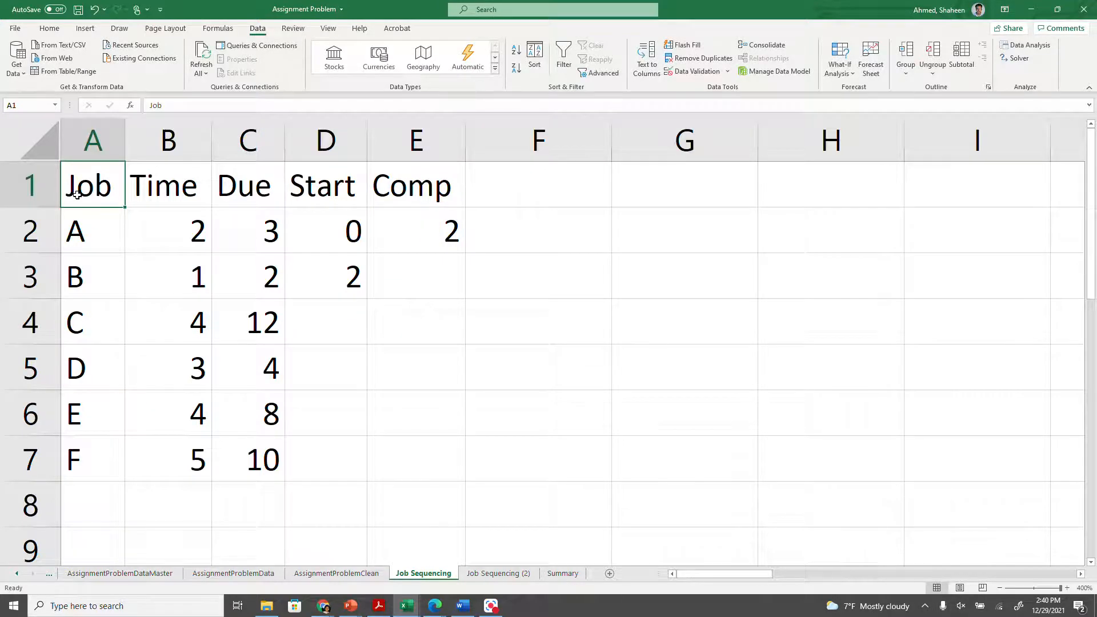
type("f")
key("BackSpace")
type("FCFS")
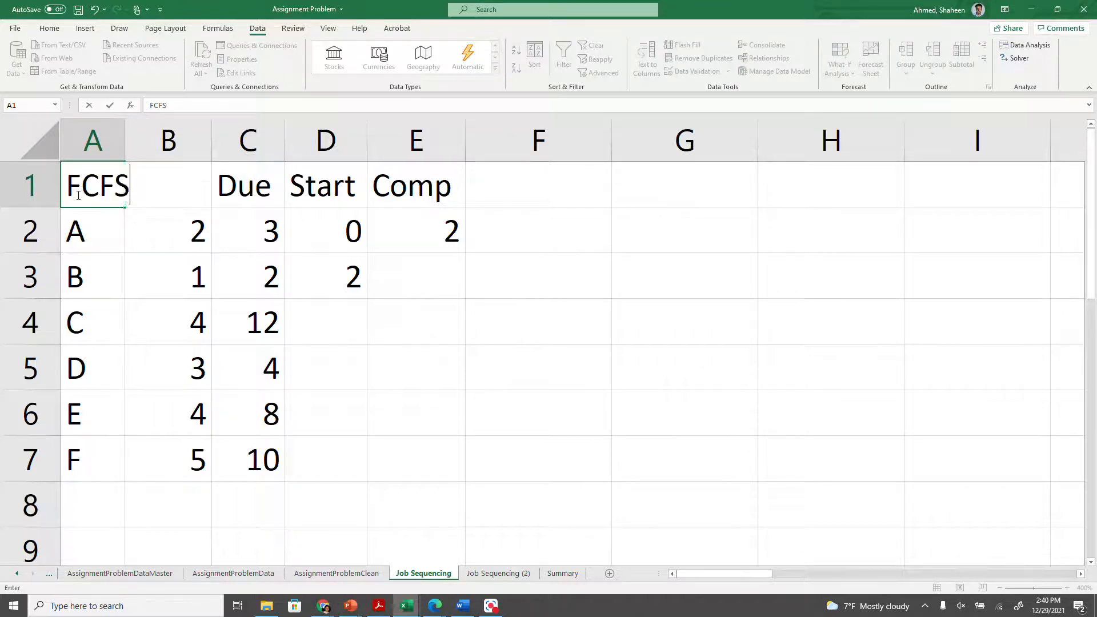
key("Return")
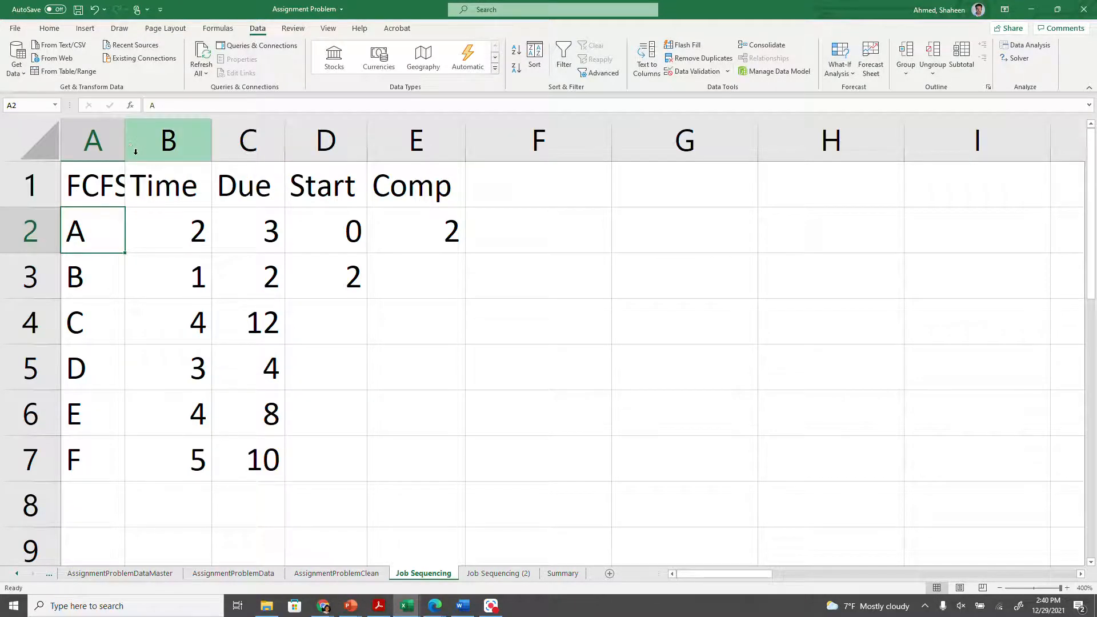
double_click(126, 132)
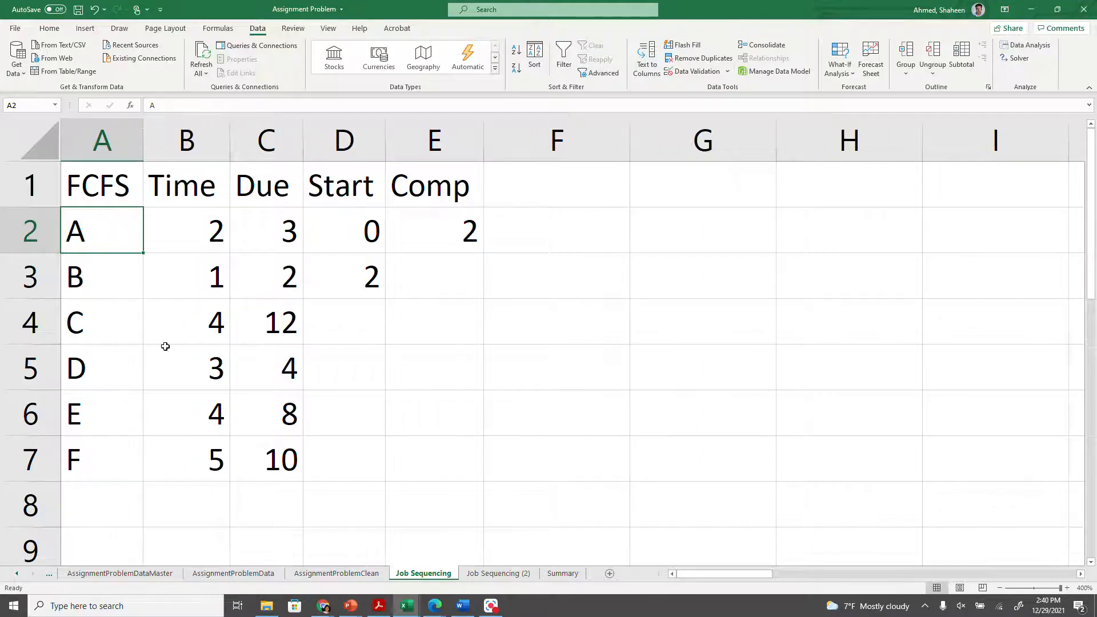
- Check the =E2 start-time formula in D3 and fill it down through D7
left_click(363, 278)
type("=E2")
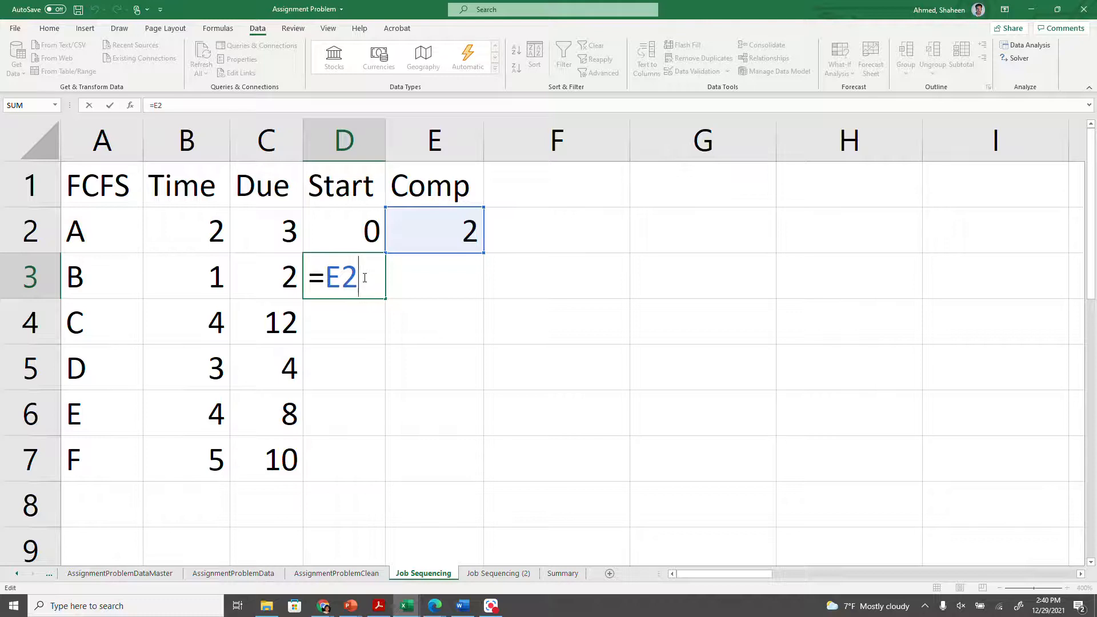
key("Return")
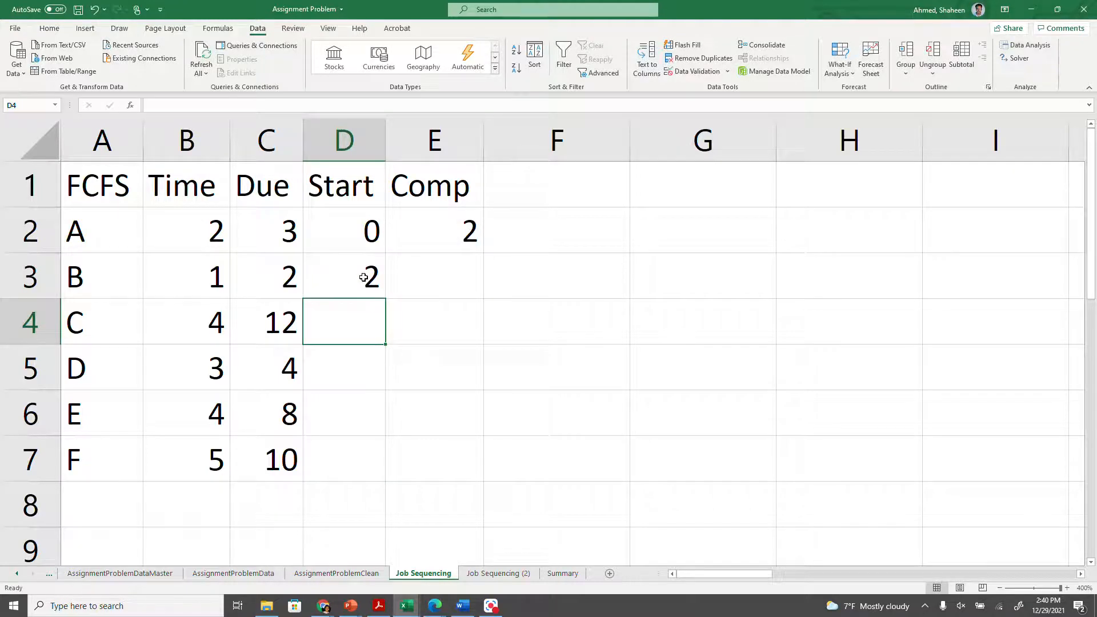
left_click(437, 276)
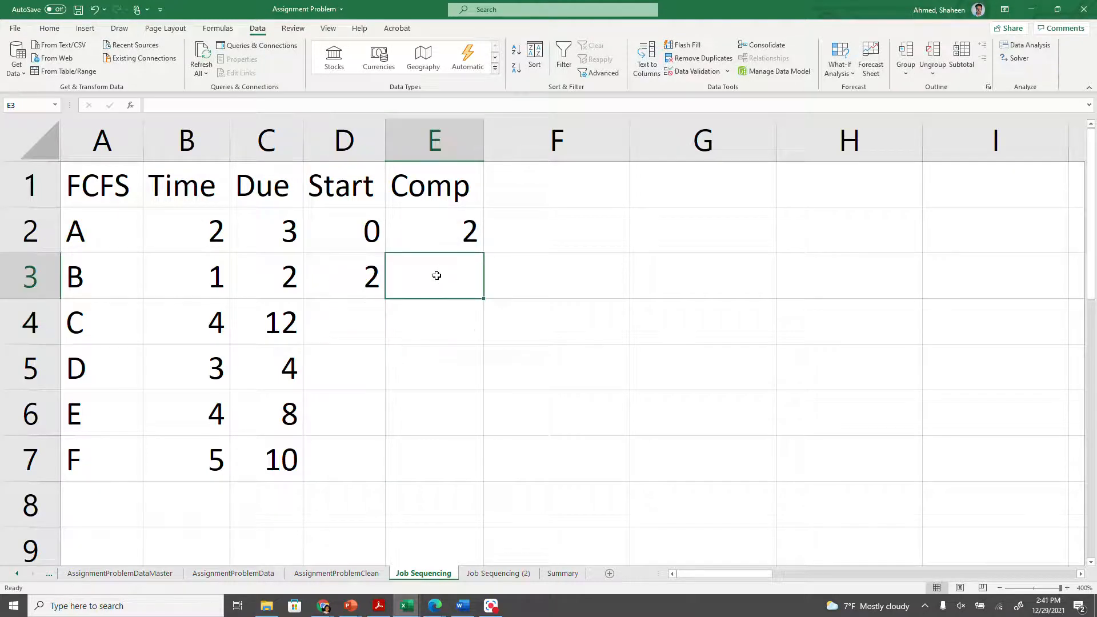
left_click(372, 278)
double_click(384, 298)
- Fill the completion-time formula from E2 down through E7 for the remaining jobs
left_click(469, 232)
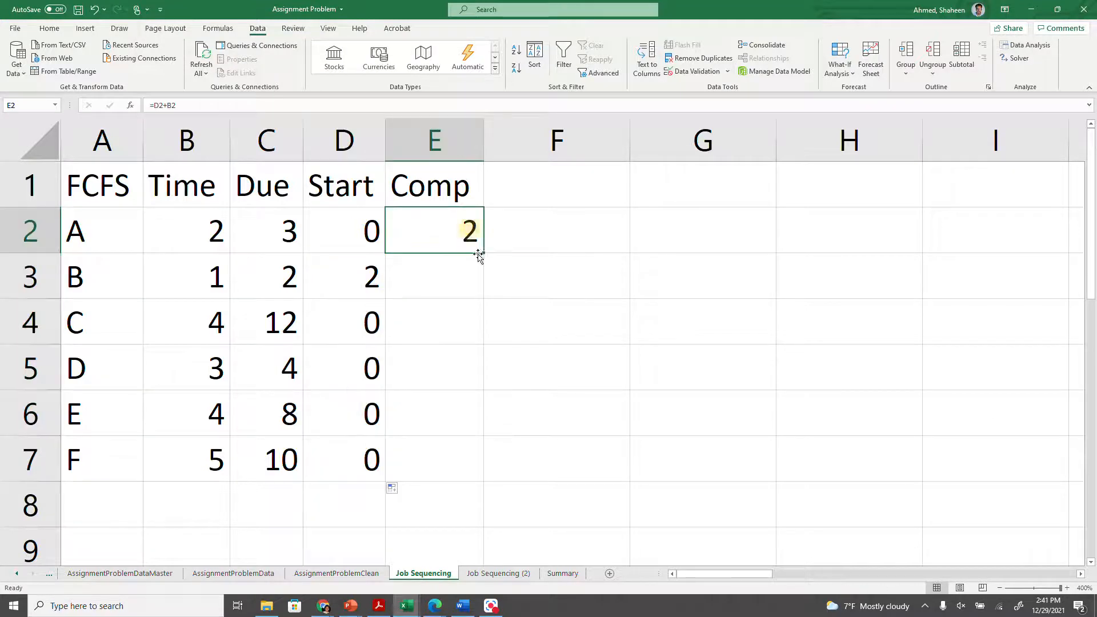
left_click(489, 258)
left_click(447, 244)
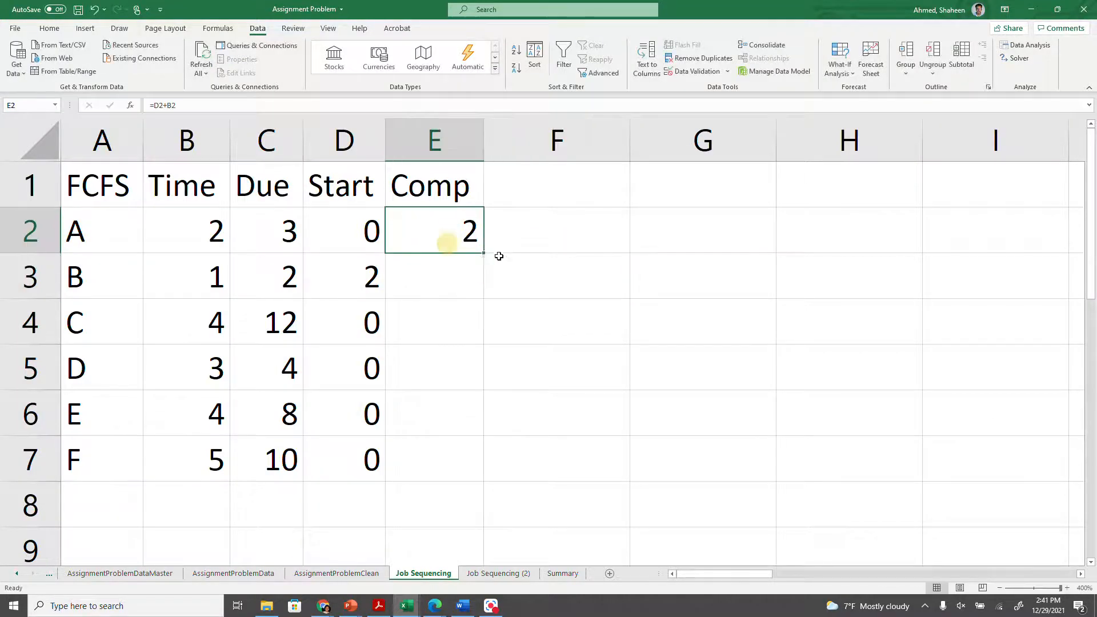
double_click(484, 252)
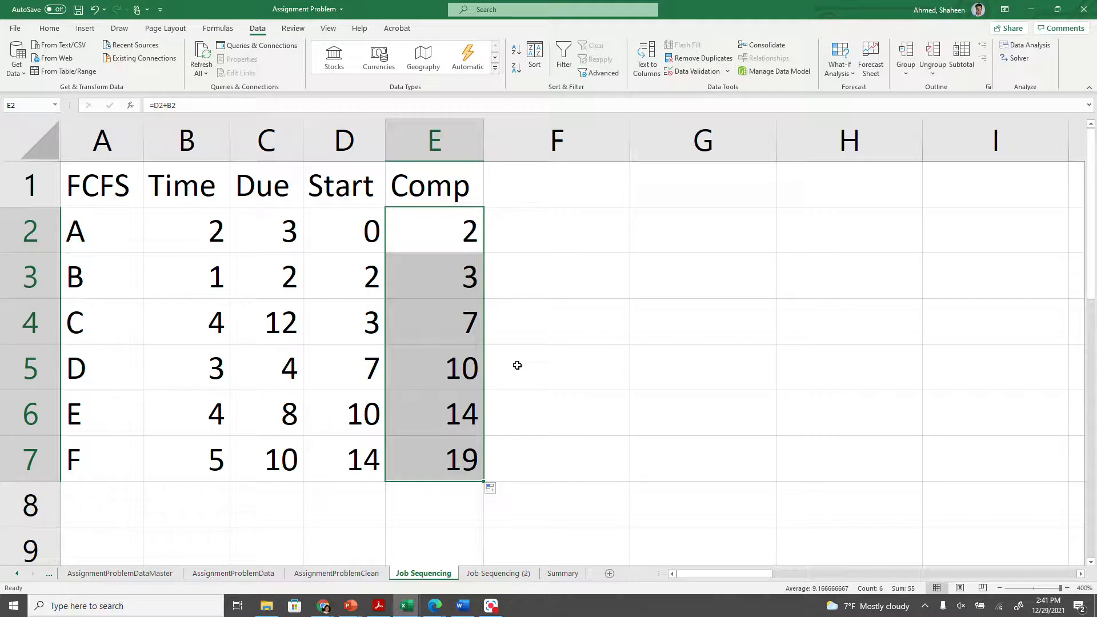
- Add the column header Tardy in cell F1
left_click(517, 193)
double_click(520, 197)
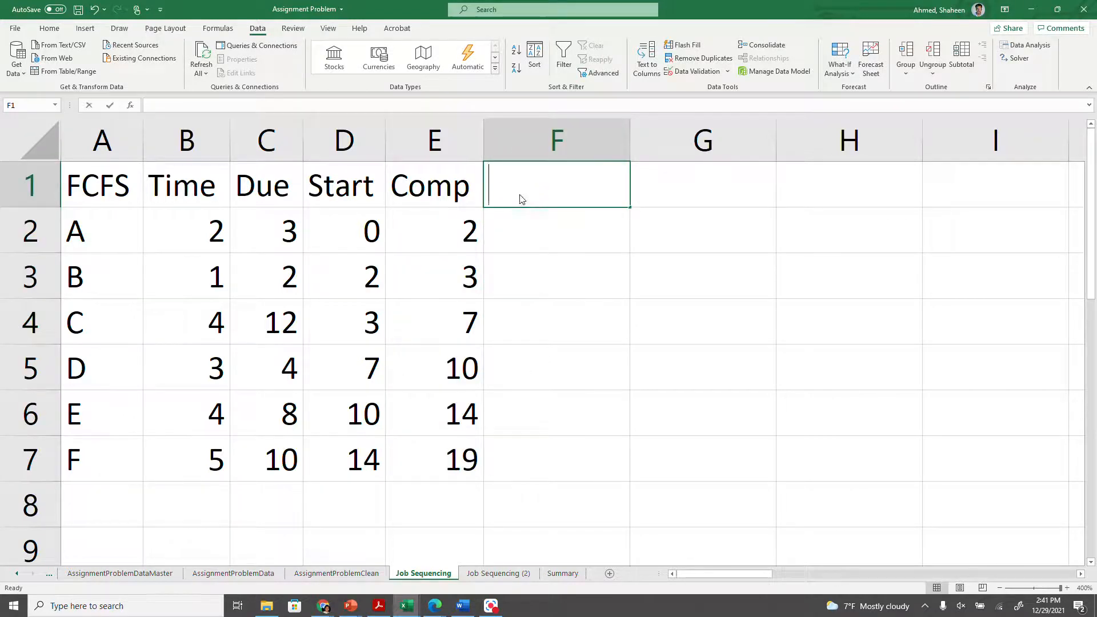
type("tA")
key("BackSpace")
key("BackSpace")
type("t")
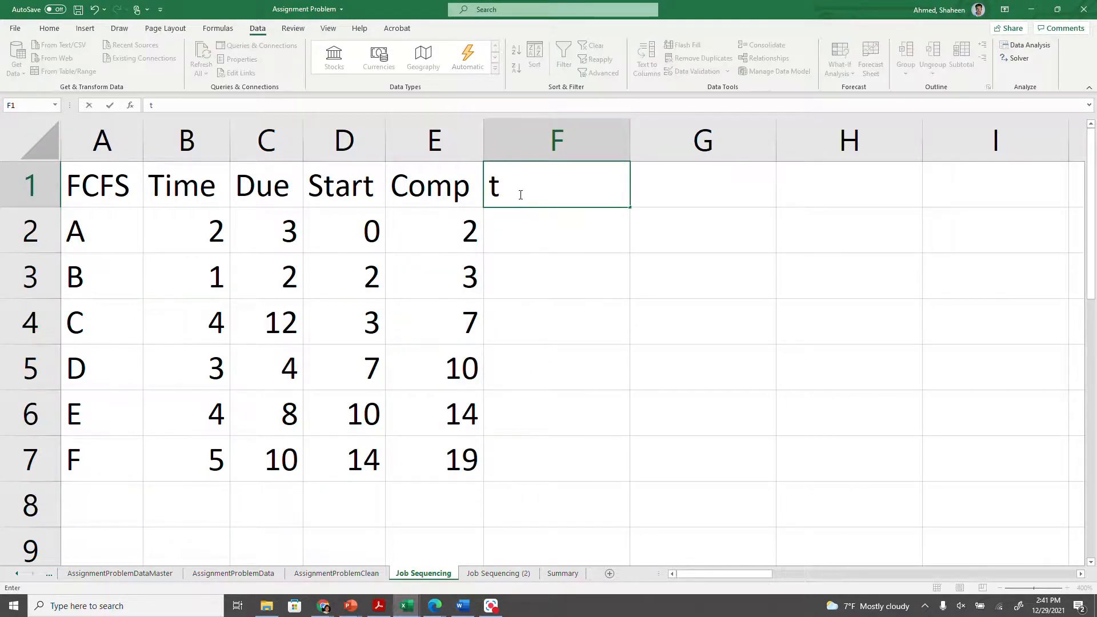
key("BackSpace")
type("Tardy")
key("Return")
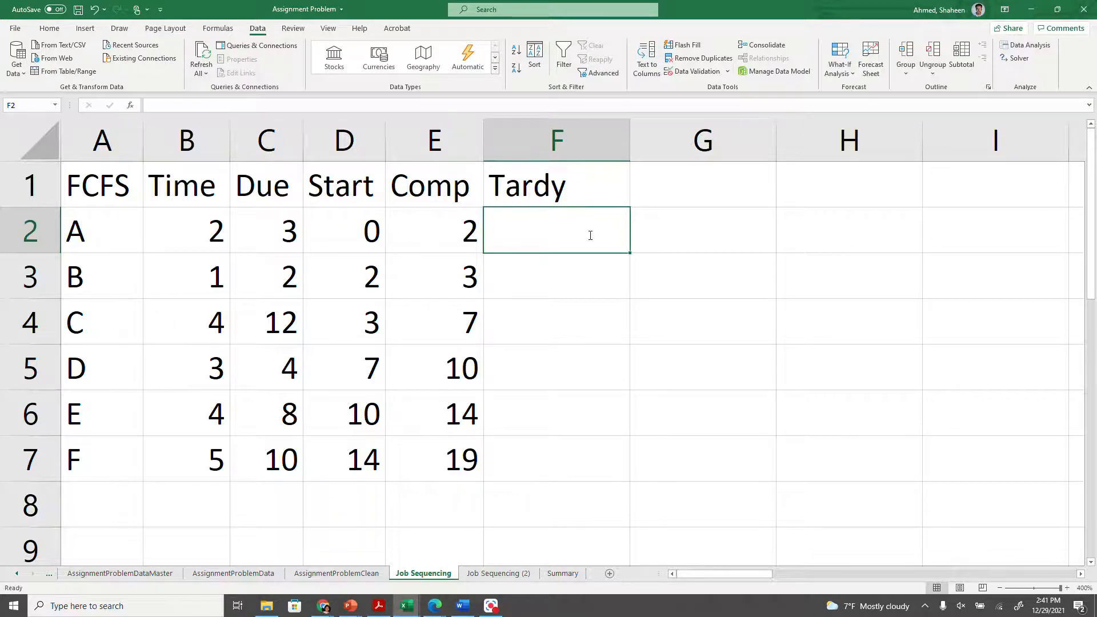
type("=")
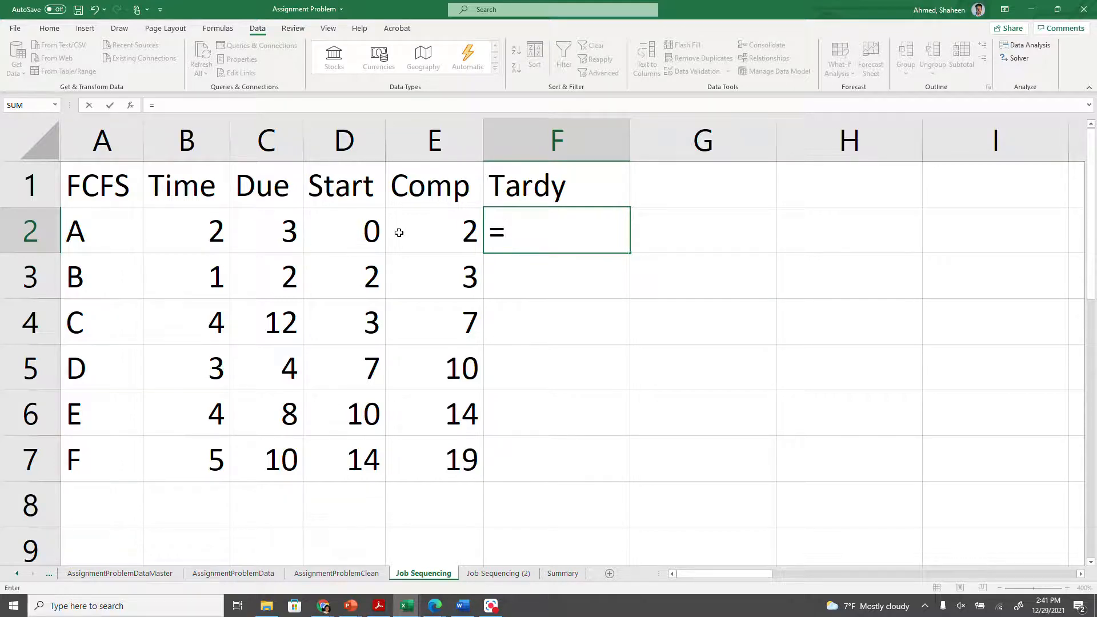
left_click(288, 236)
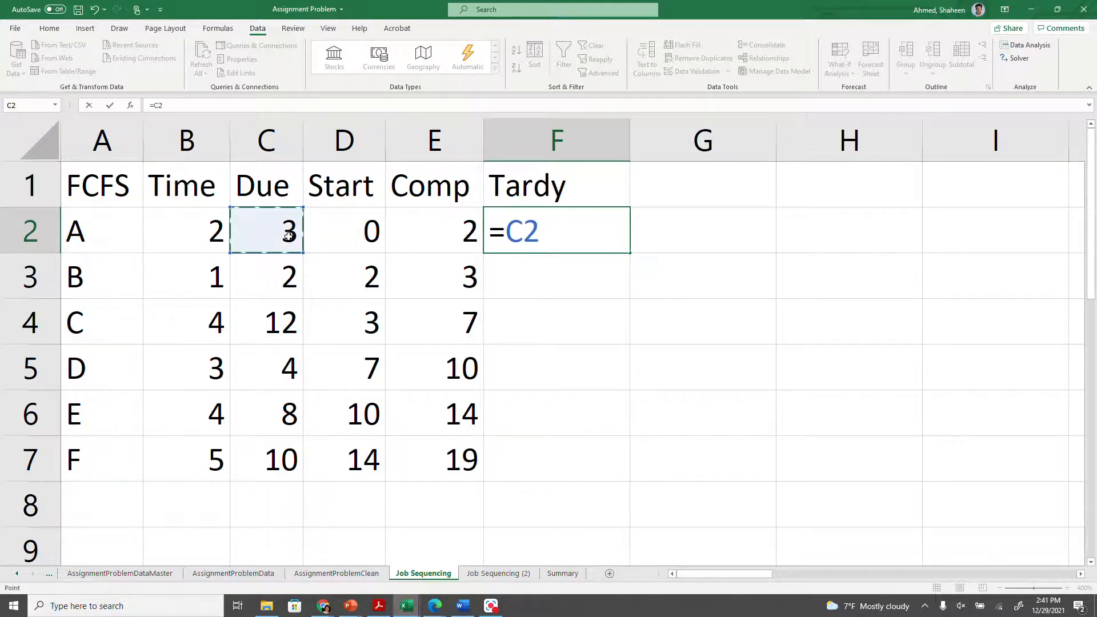
type("-")
left_click(454, 240)
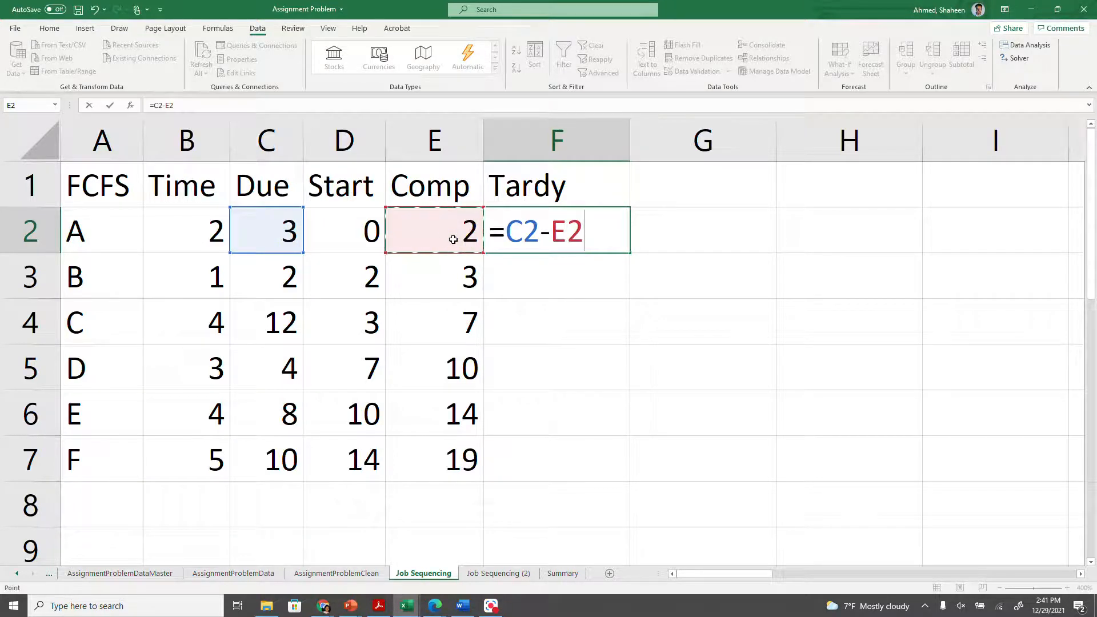
key("Escape")
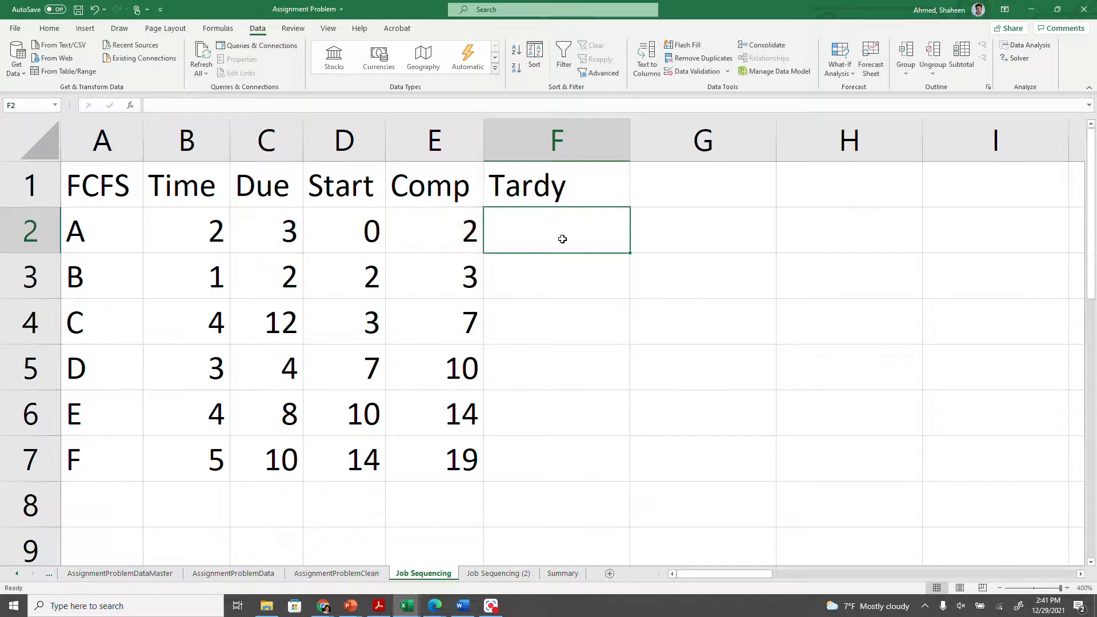
- Enter the tardiness formula =E2-C2 in cell F2 to subtract the due time from the completion time
type("=")
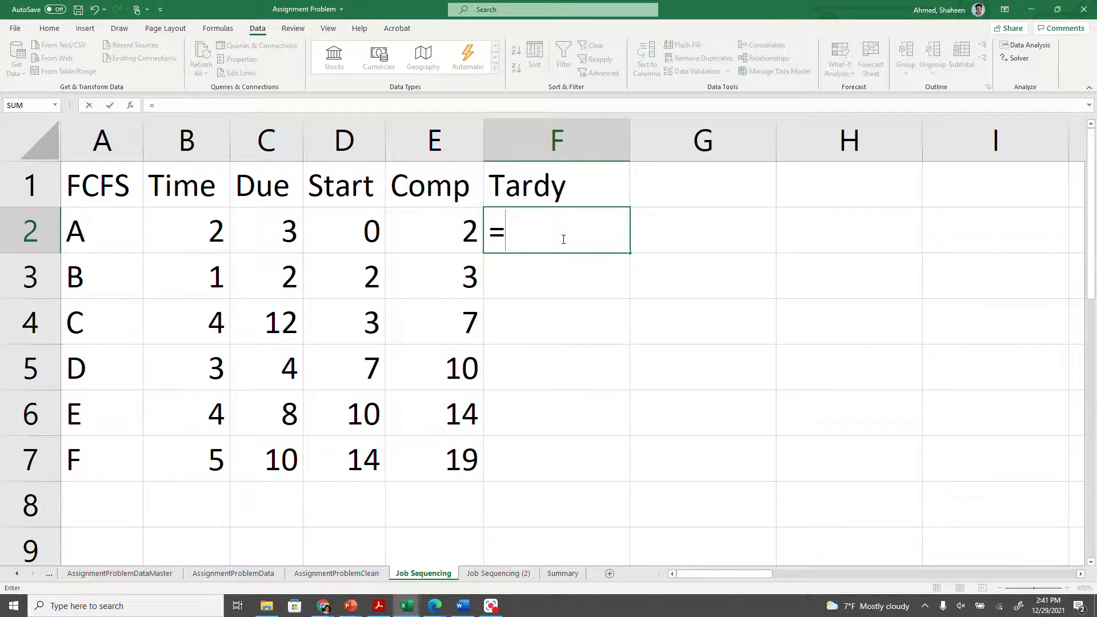
left_click(462, 238)
type("-")
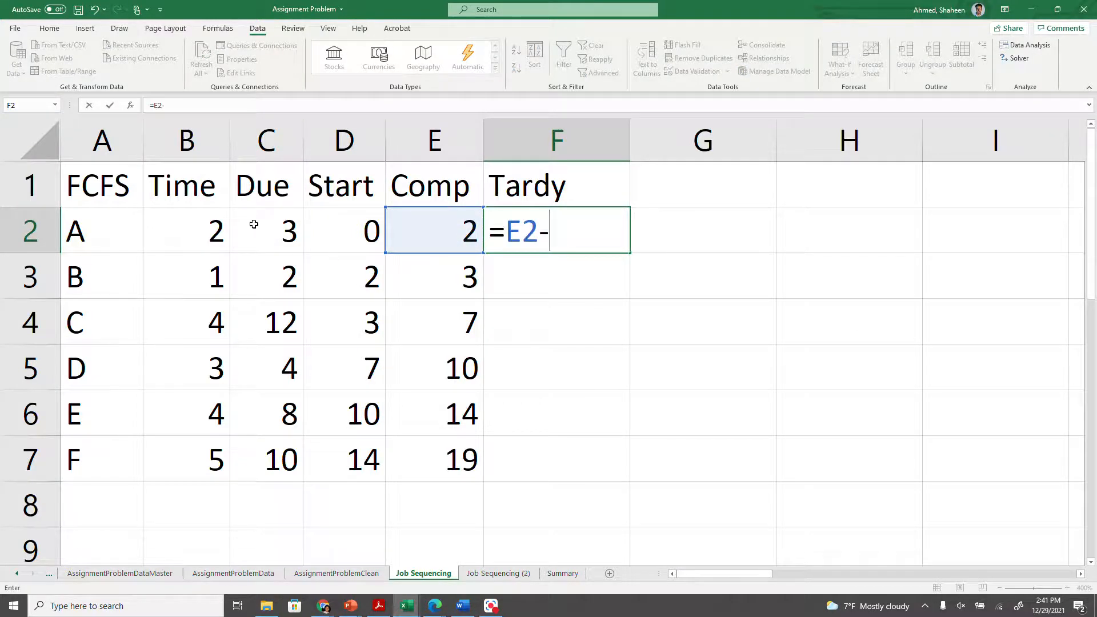
left_click(254, 224)
key("Return")
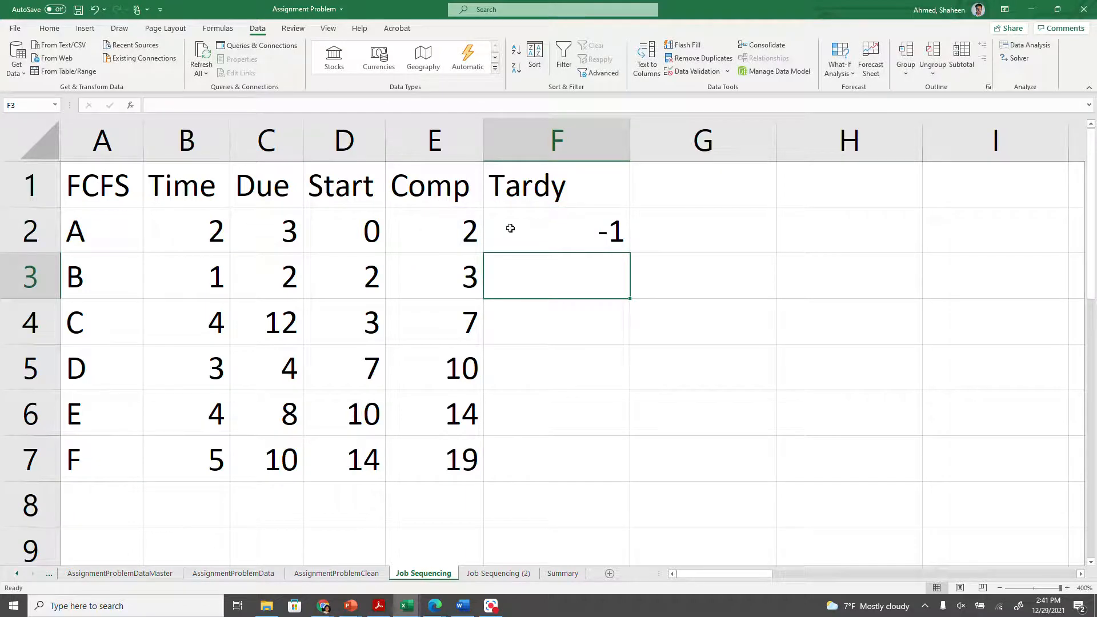
- Rewrite the tardiness formula in F2 as =IF(E2-C2<0,0,E2-C2) so that early jobs count as zero
left_click(584, 234)
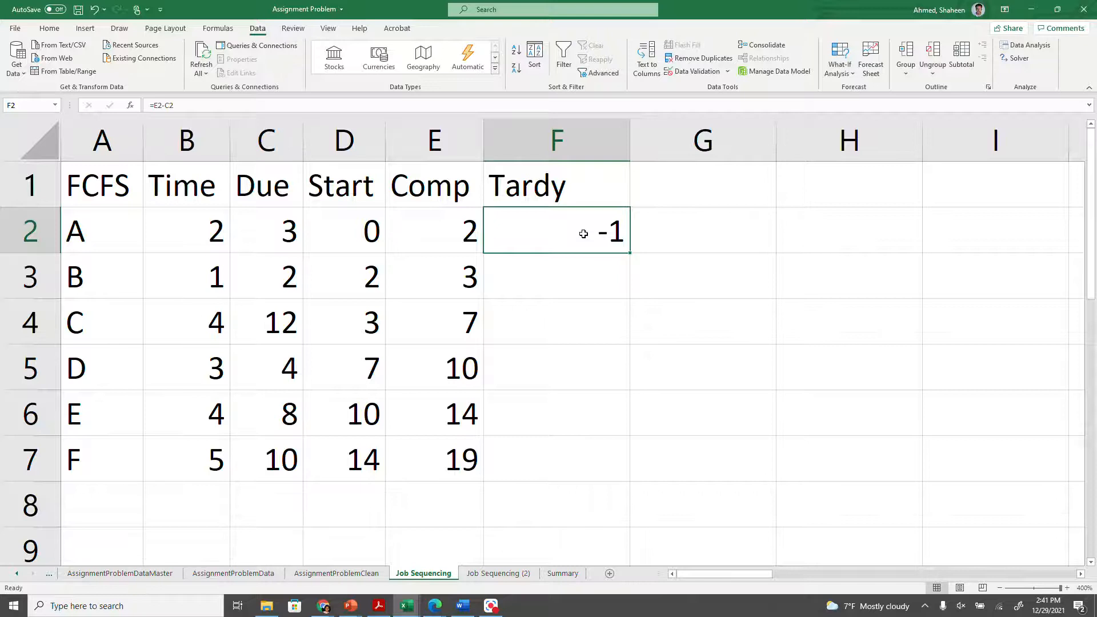
double_click(584, 233)
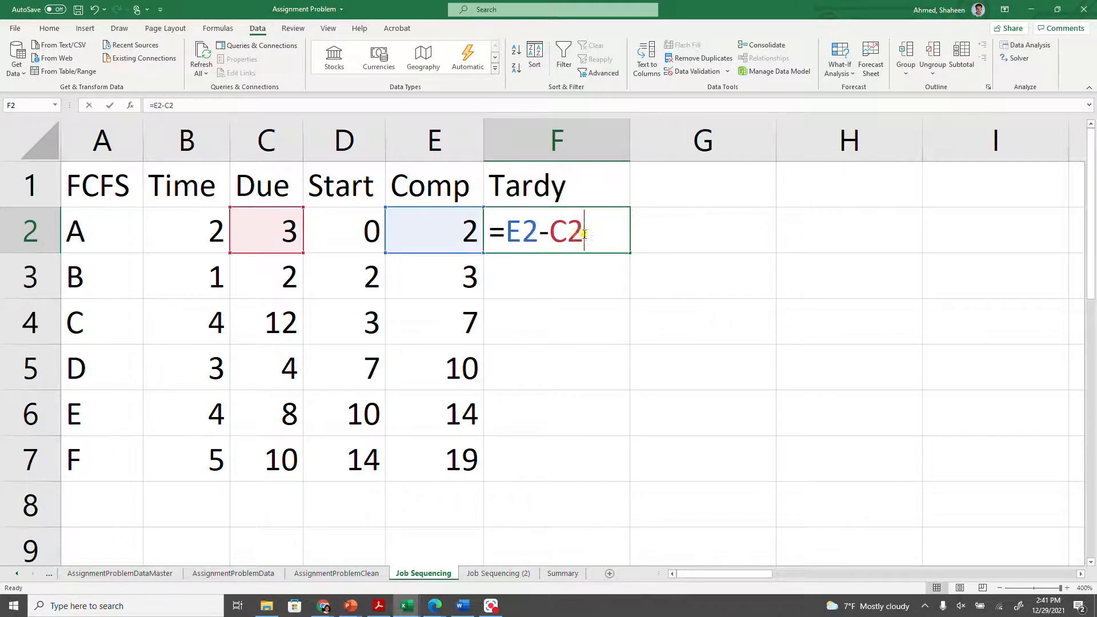
key("Left")
key("Left")
key("Left")
key("Left")
key("Left")
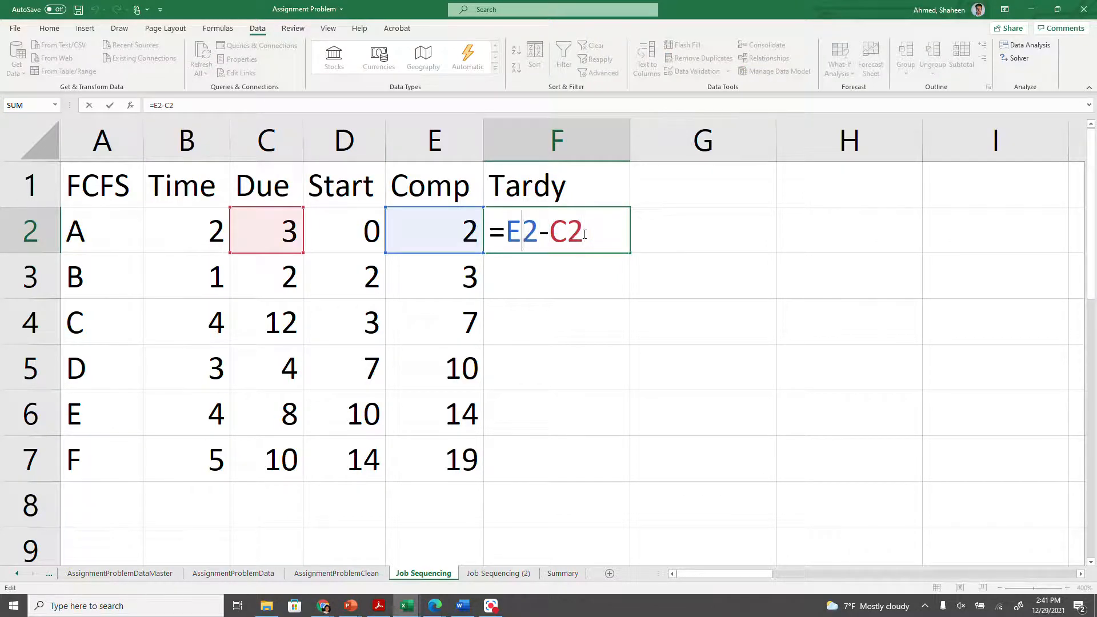
type("if")
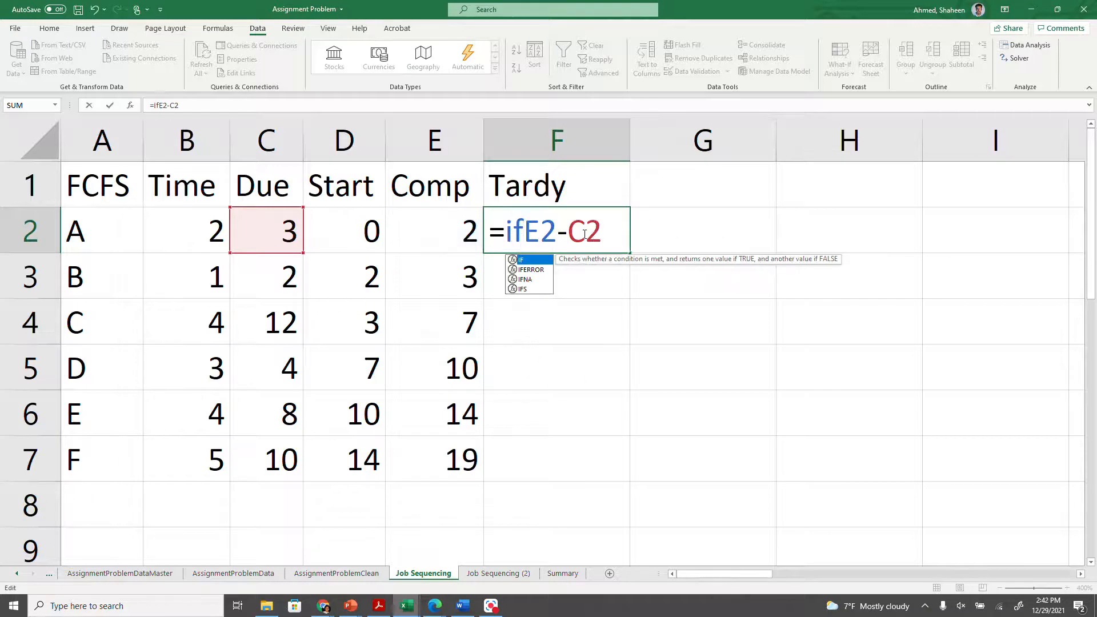
type("(")
key("Right")
key("Right")
key("Right")
key("Right")
key("Right")
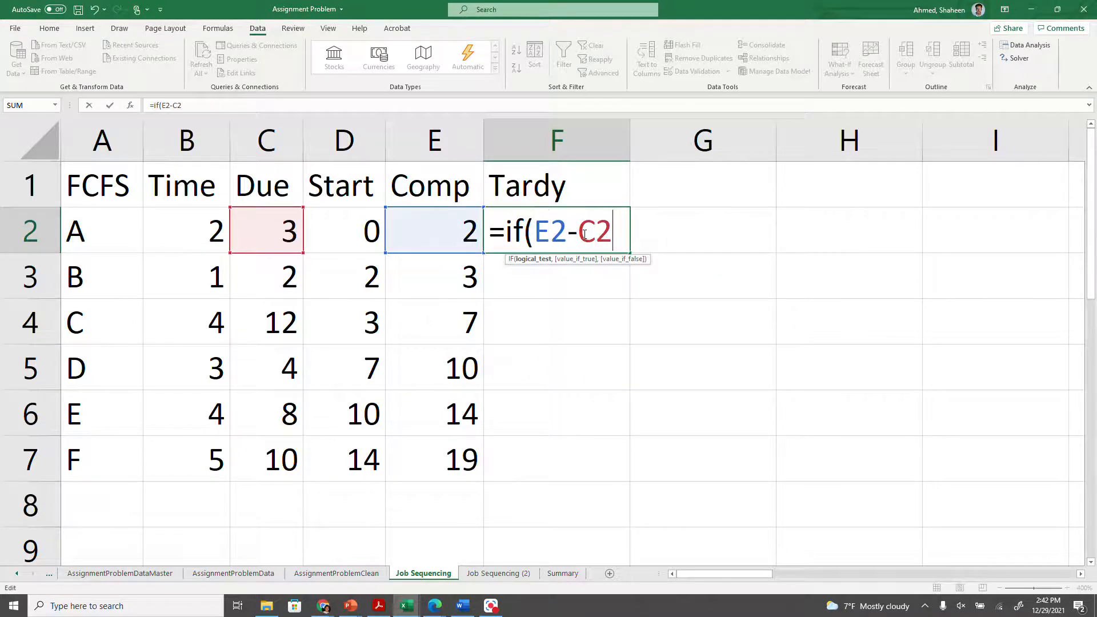
type(",")
key("BackSpace")
type("<0,0")
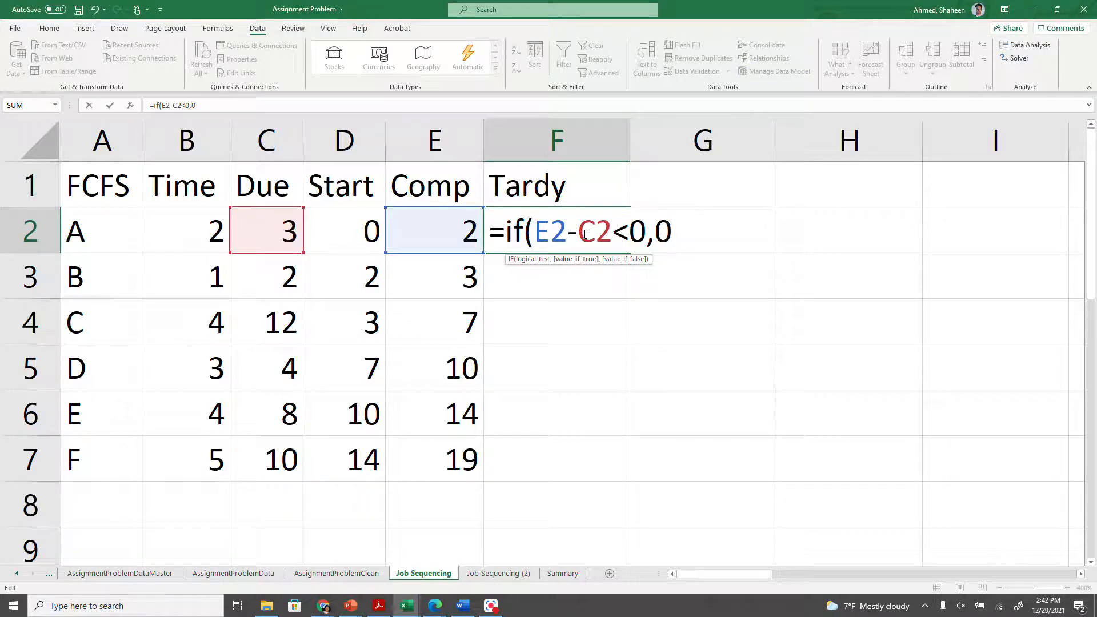
type(",")
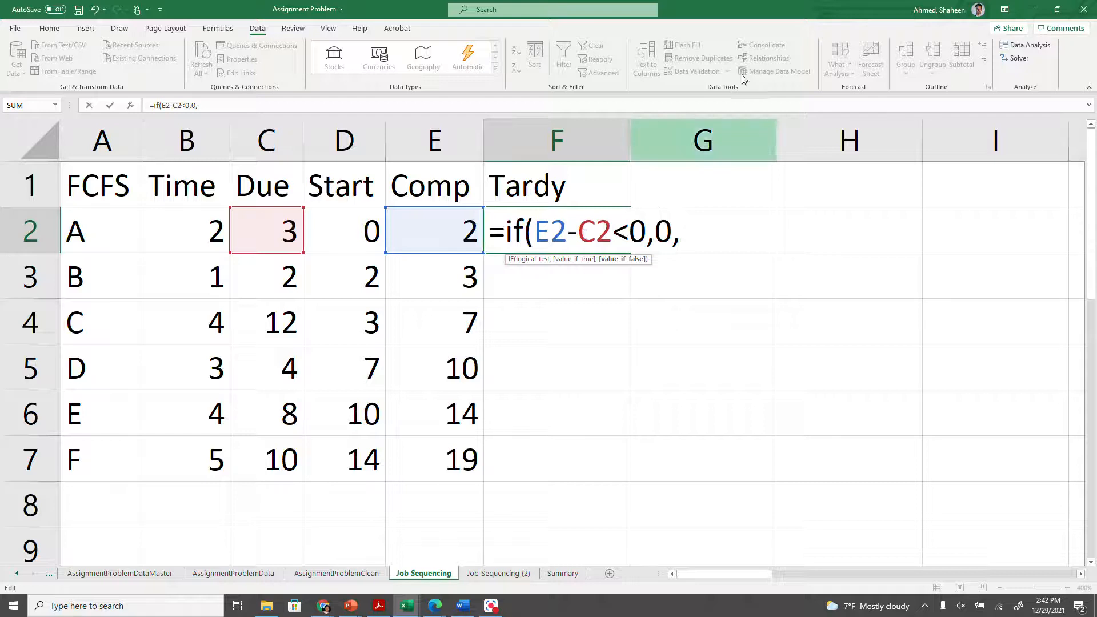
left_click(432, 239)
type("-")
left_click(275, 224)
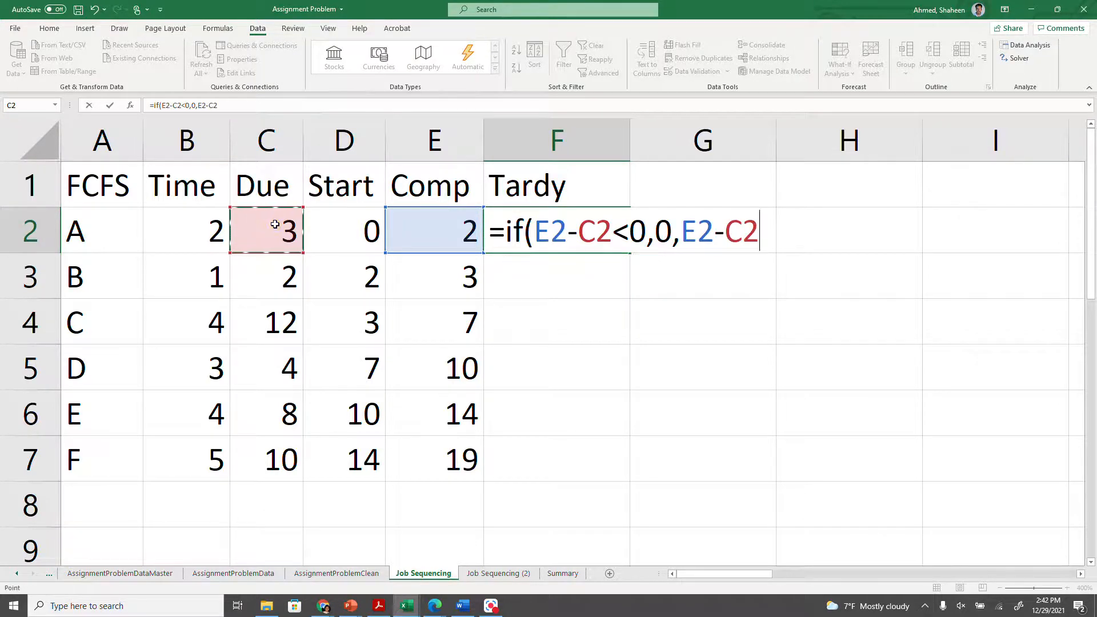
key("Return")
- Fill the tardiness formula from F2 down through F7 and fit column F's width to its contents
key("Up")
key("Up")
left_click(568, 232)
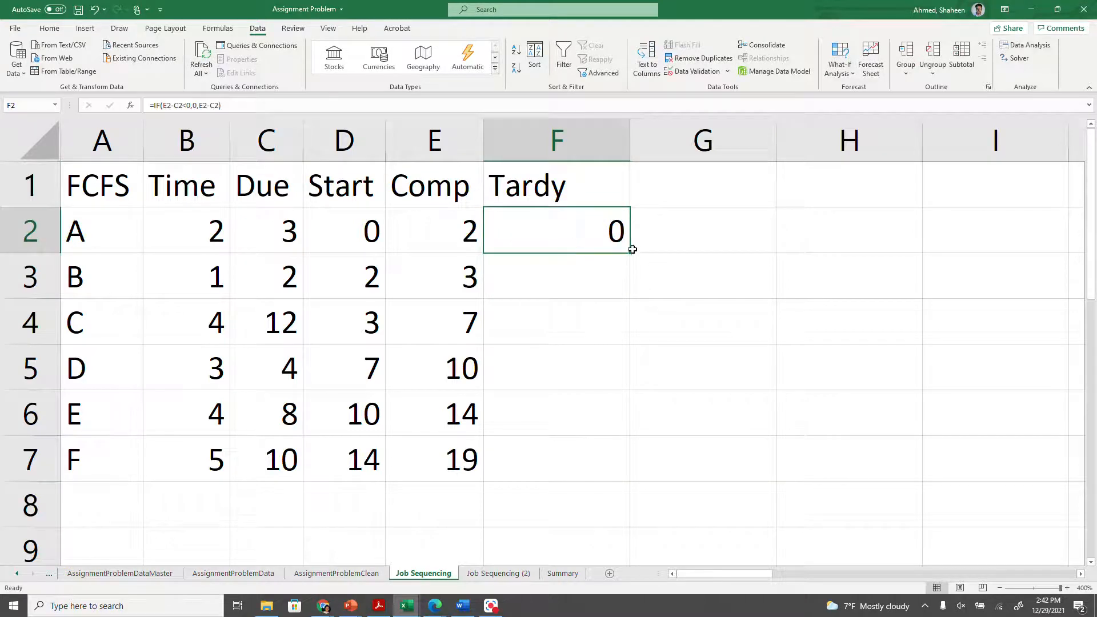
left_click_drag(631, 253, 630, 481)
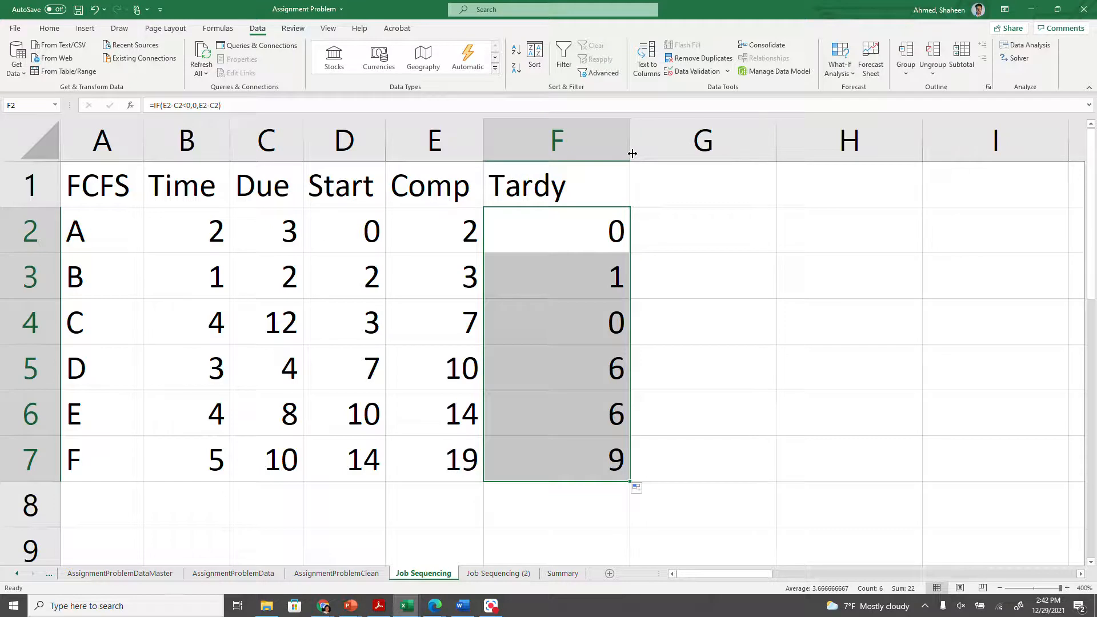
double_click(631, 153)
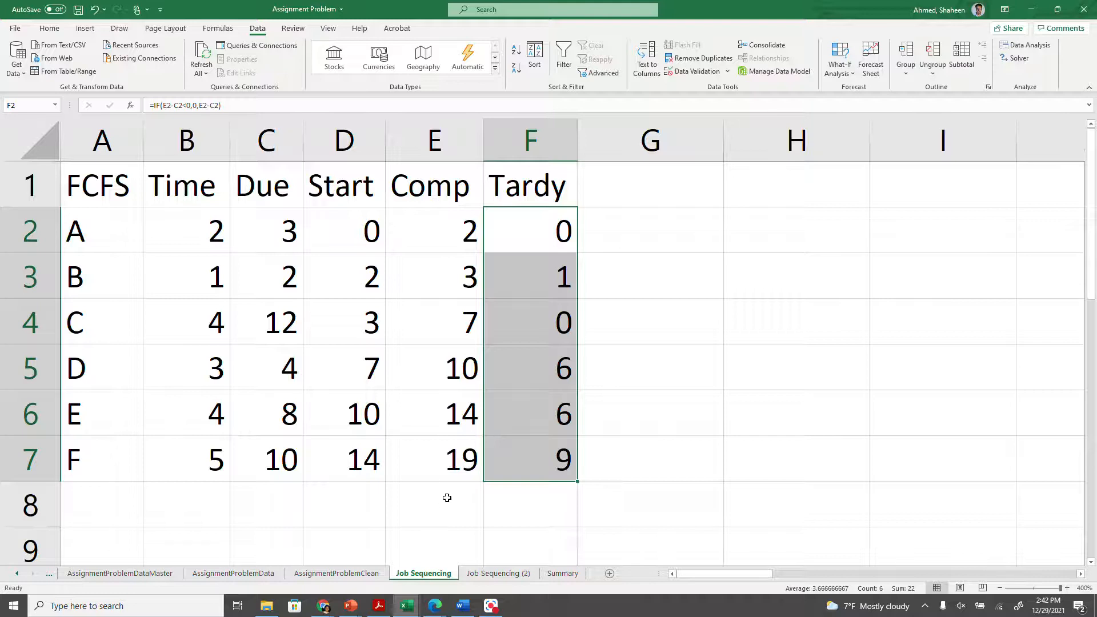
- Label cell E8 Total and sum the tardiness values F2:F7 in F8
scroll(447, 497, "down", 2)
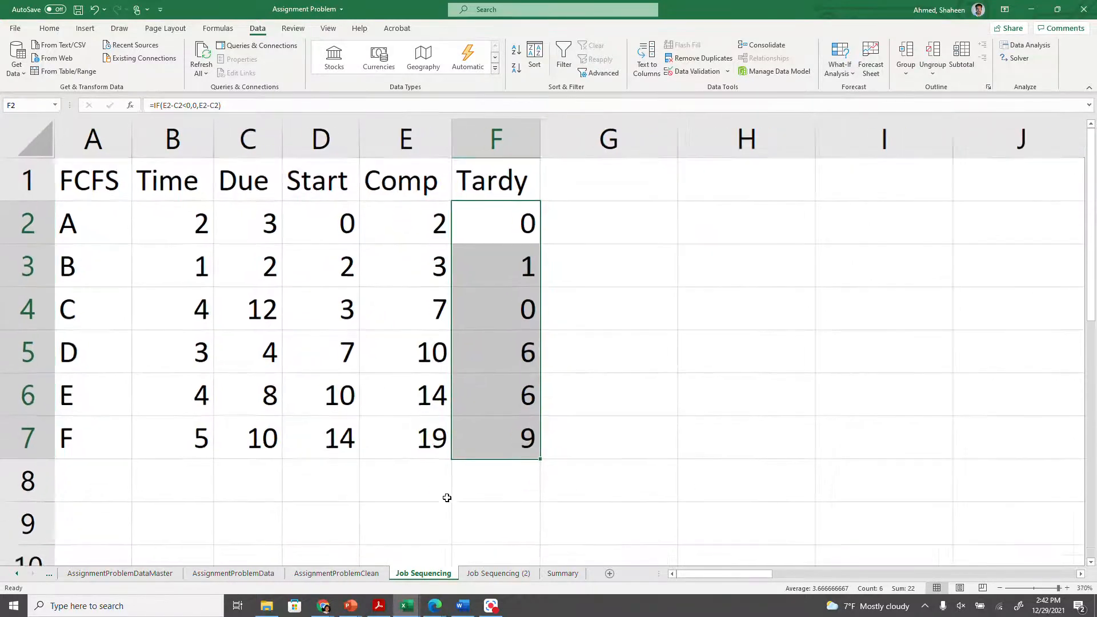
left_click(411, 472)
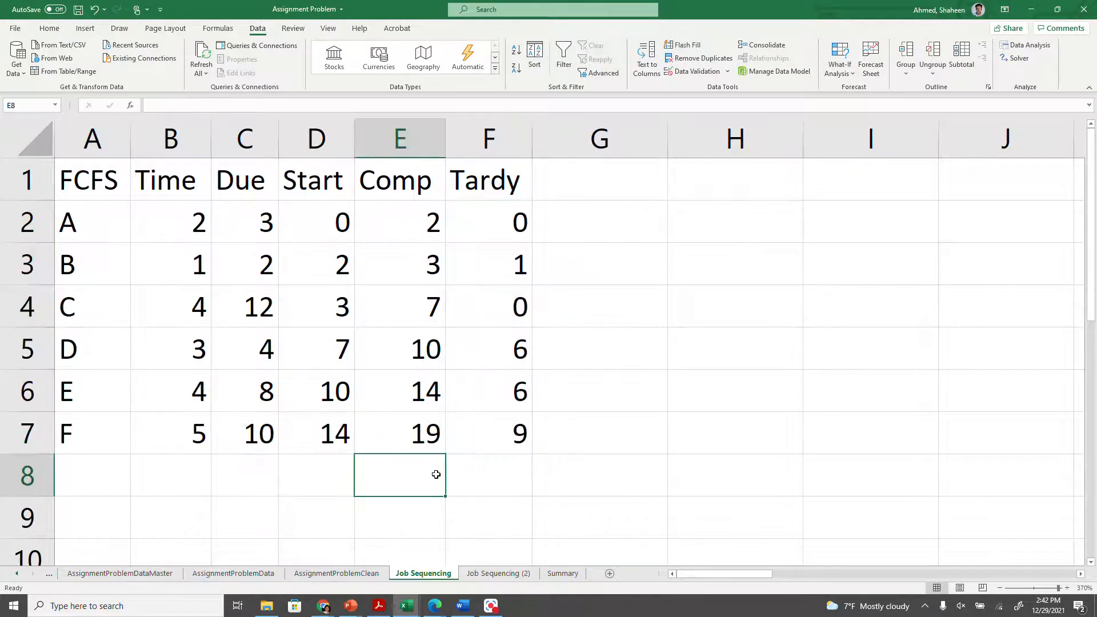
type("Total")
key("Tab")
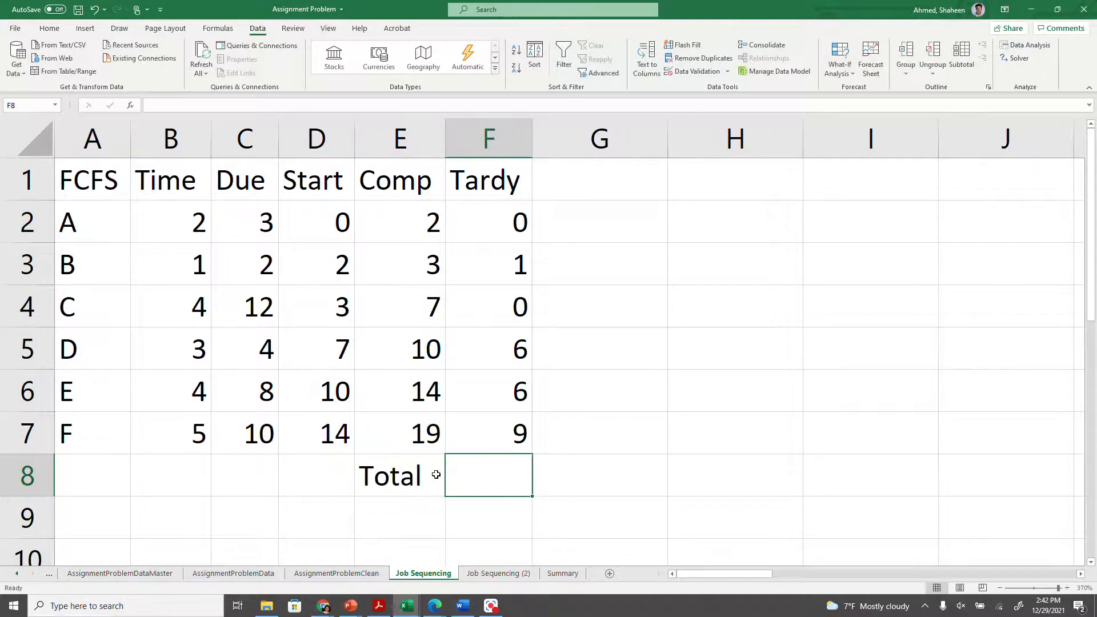
type("=sum(")
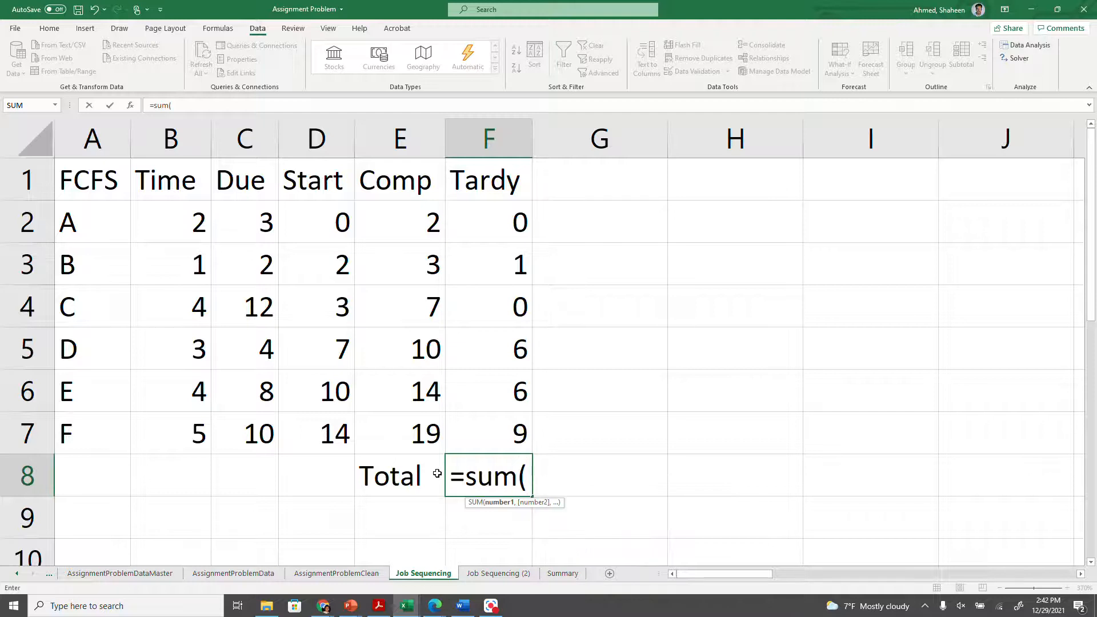
left_click_drag(509, 216, 516, 449)
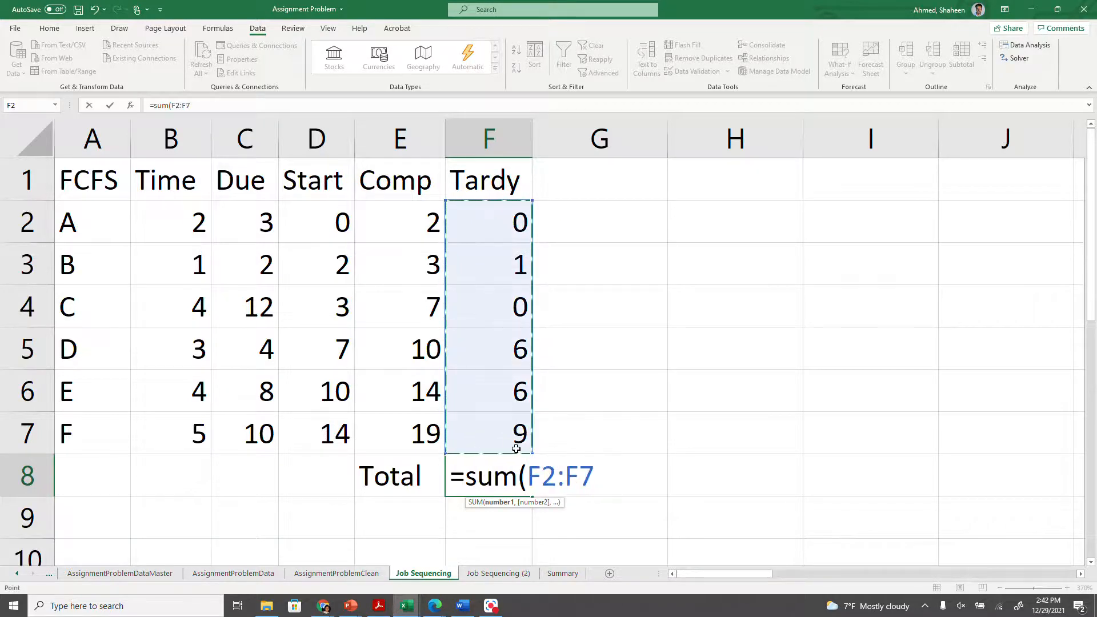
key("Return")
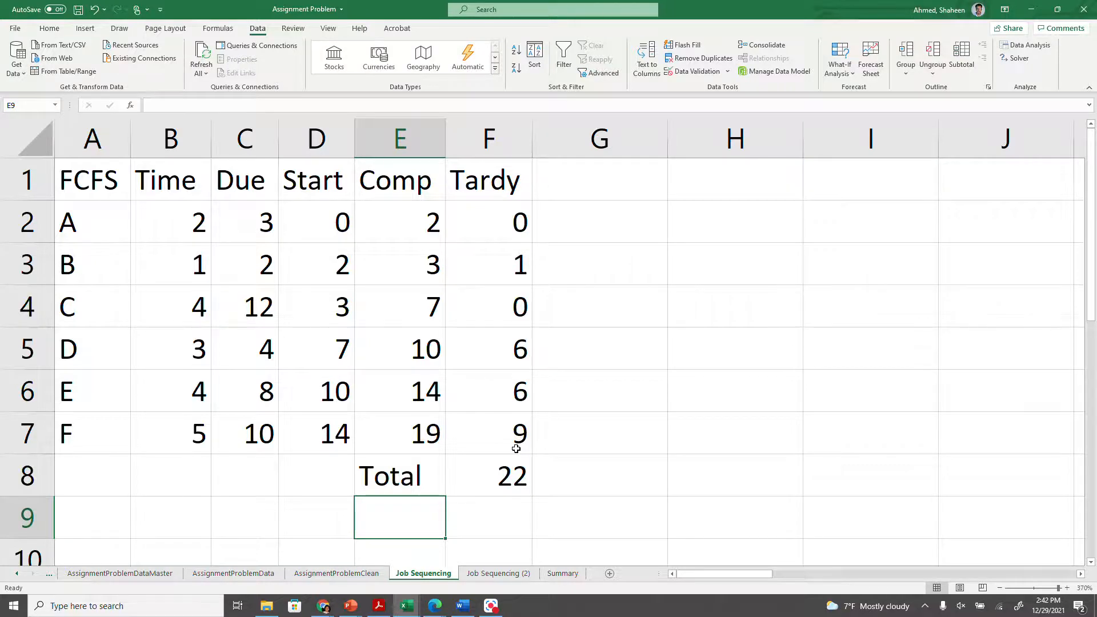
- Label cell E9 Ave. and calculate the average of the tardiness values F2:F7 in F9
type("Ave.")
key("Tab")
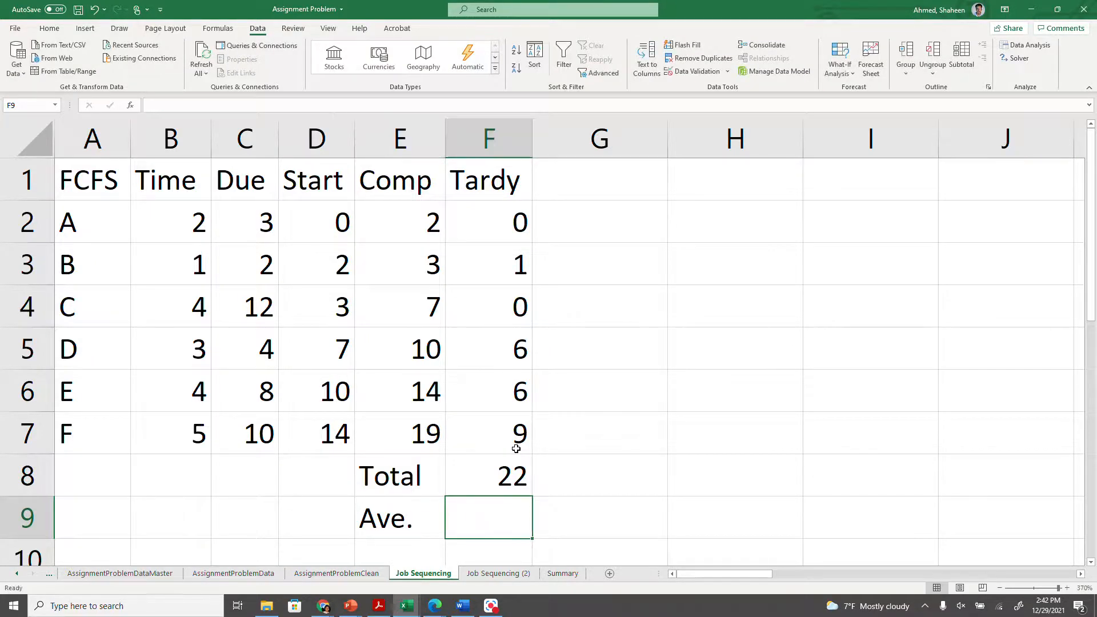
type("=average(")
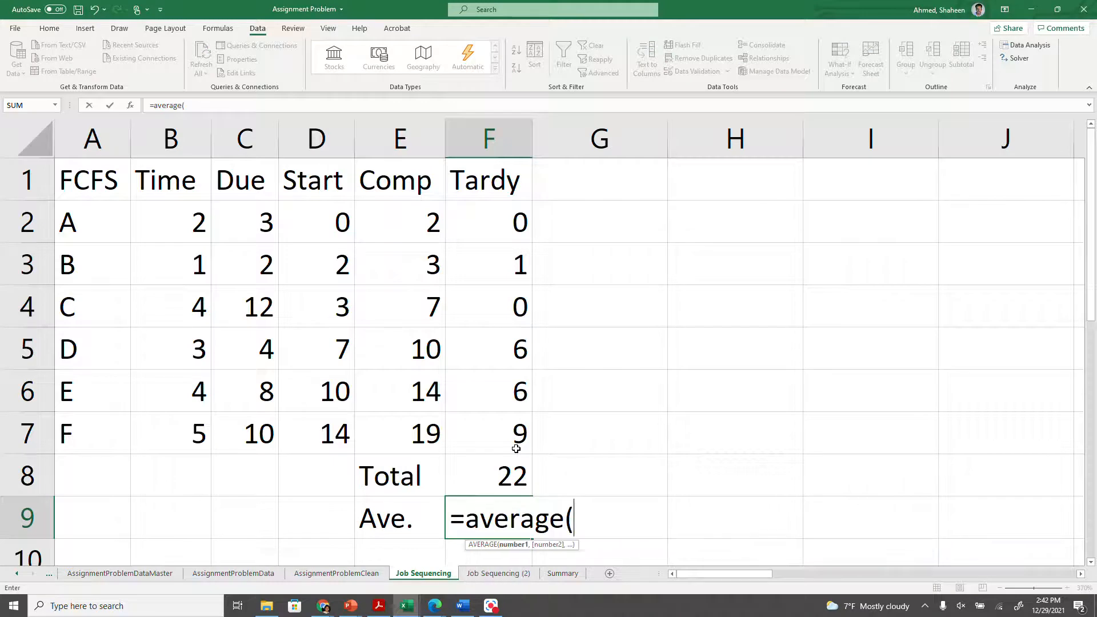
left_click_drag(492, 197, 511, 424)
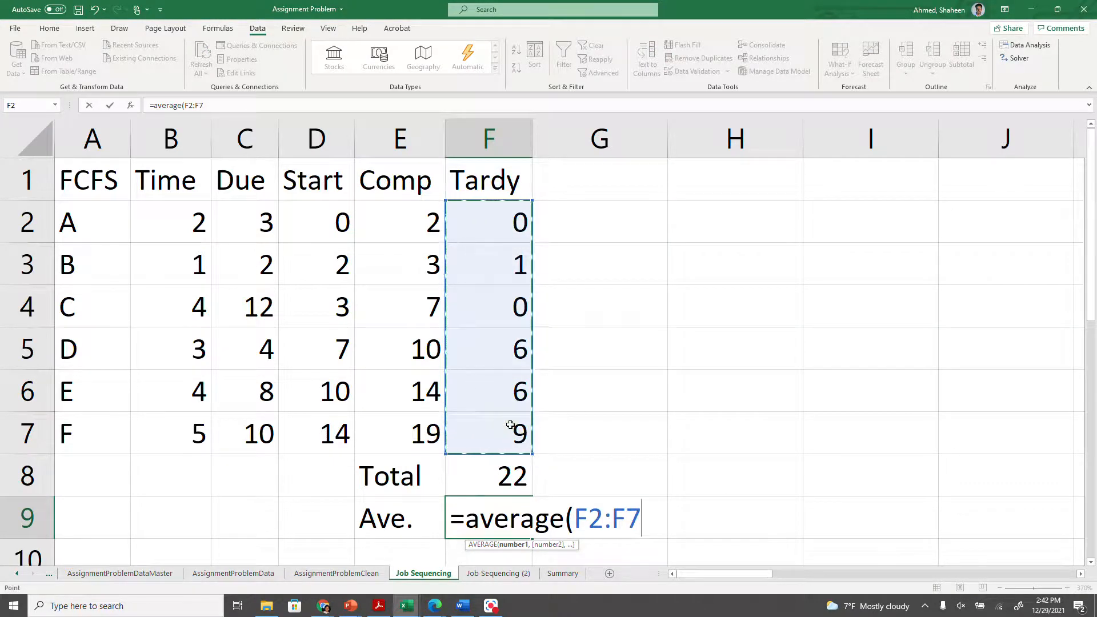
key("Return")
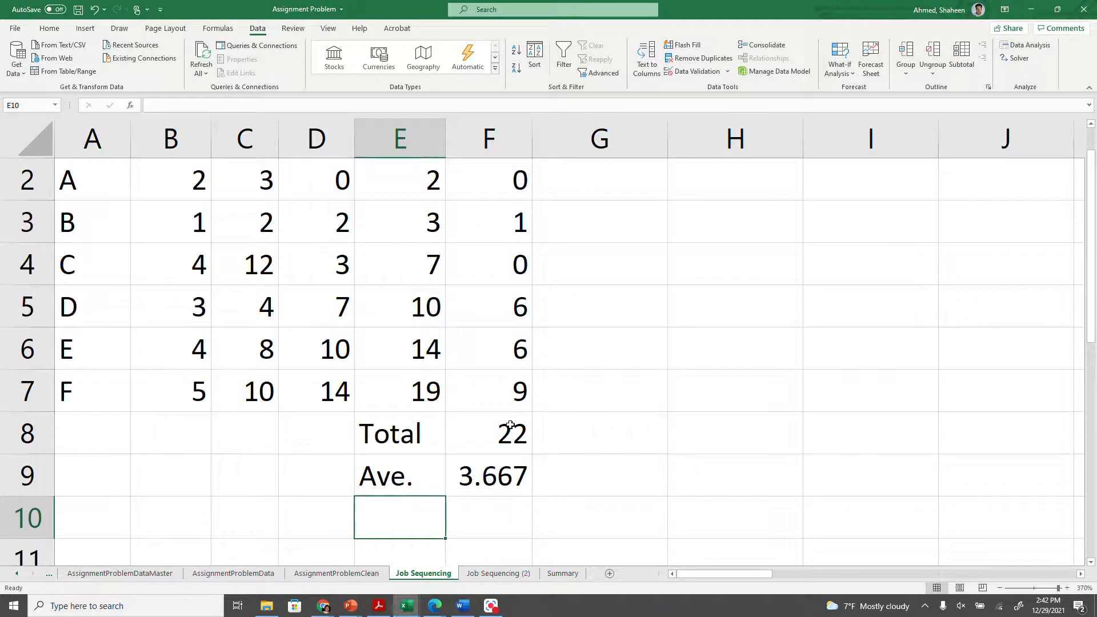
- Label cell E10 Max and calculate the maximum of the tardiness values F2:F7 in F10
type("ma")
key("BackSpace")
key("BackSpace")
type("Max")
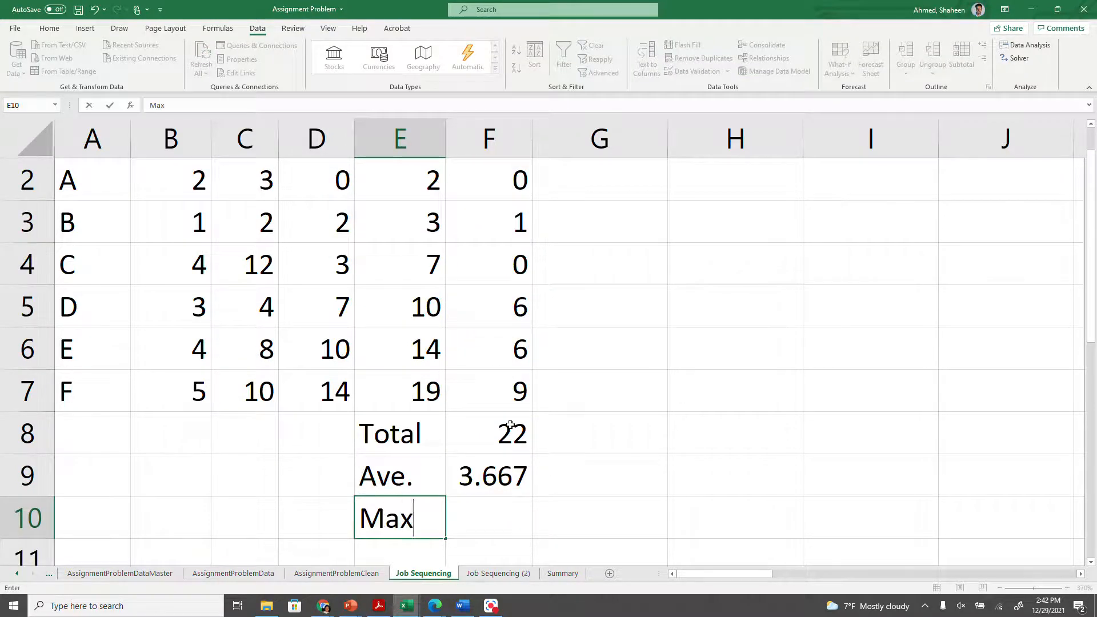
key("Tab")
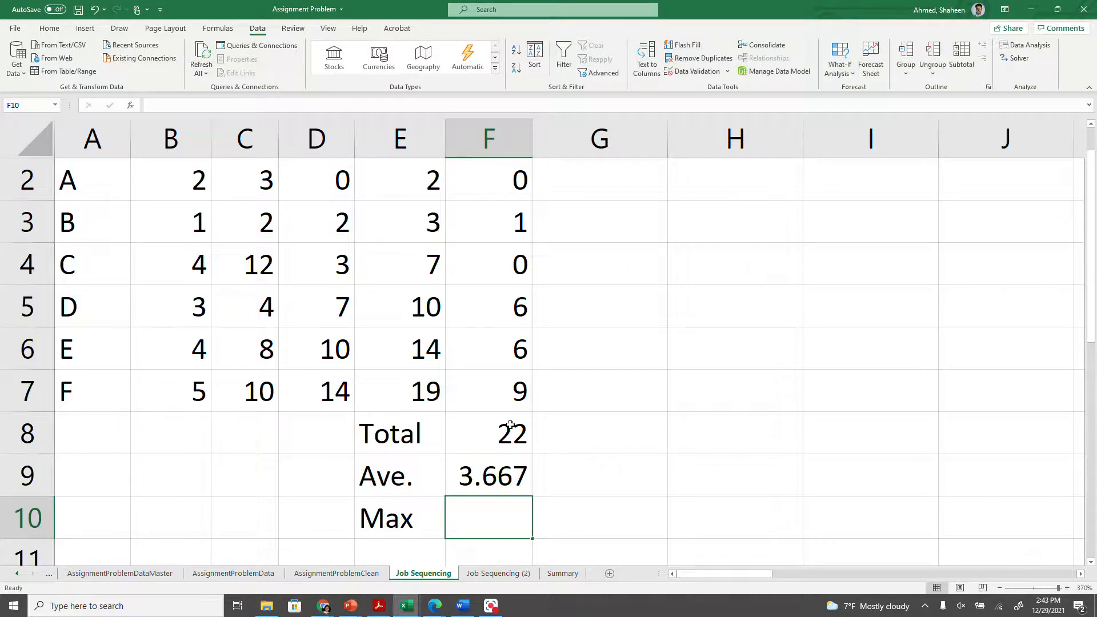
type("=")
type("x(")
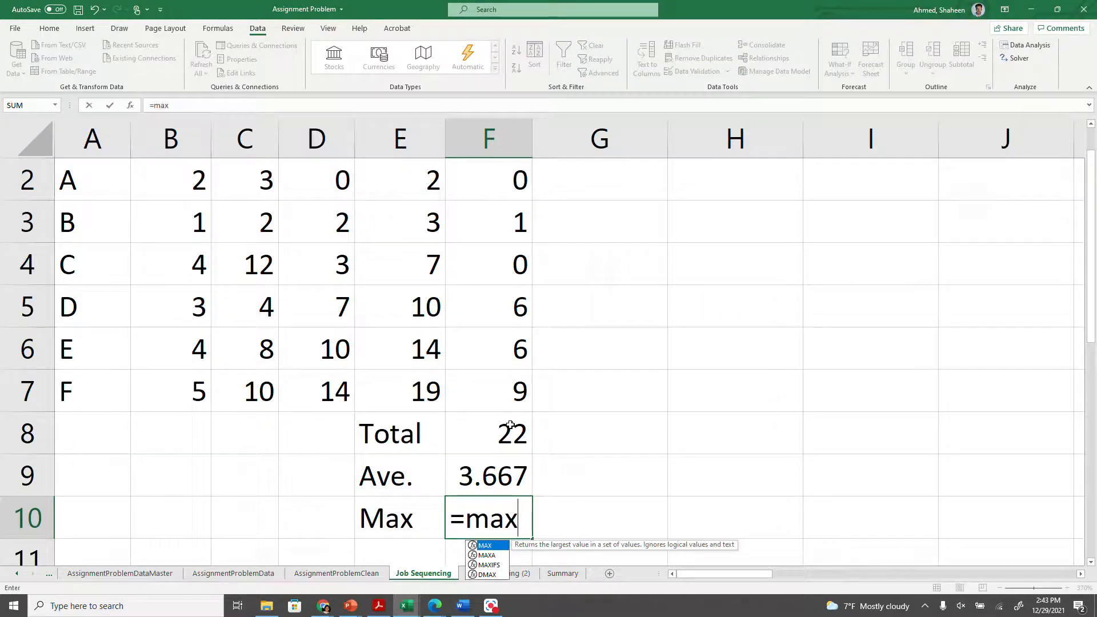
left_click_drag(509, 403, 510, 234)
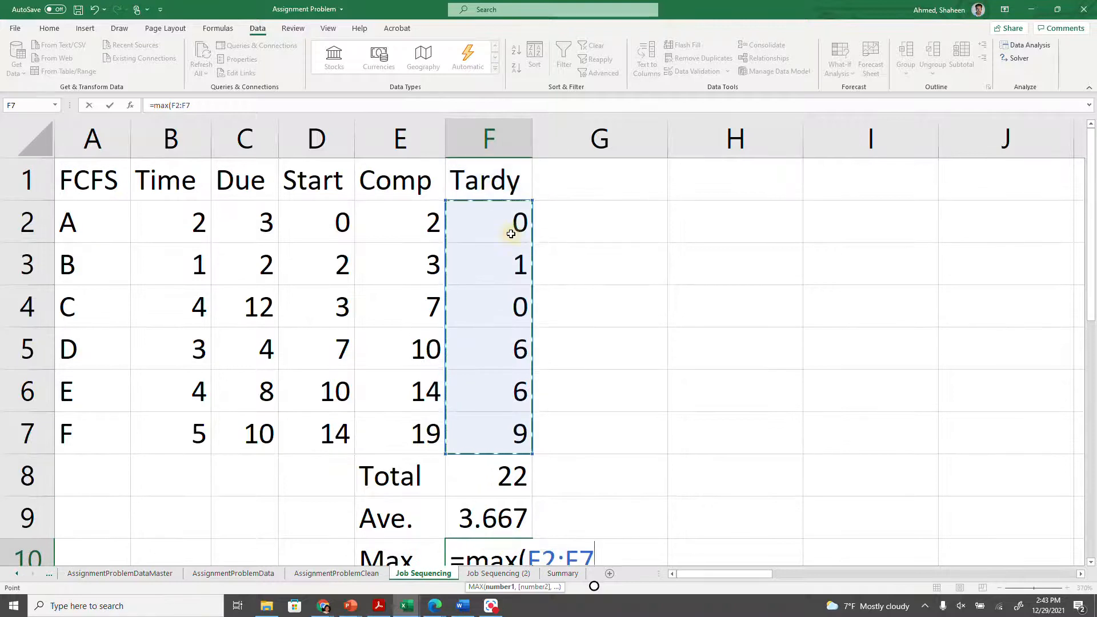
key("Return")
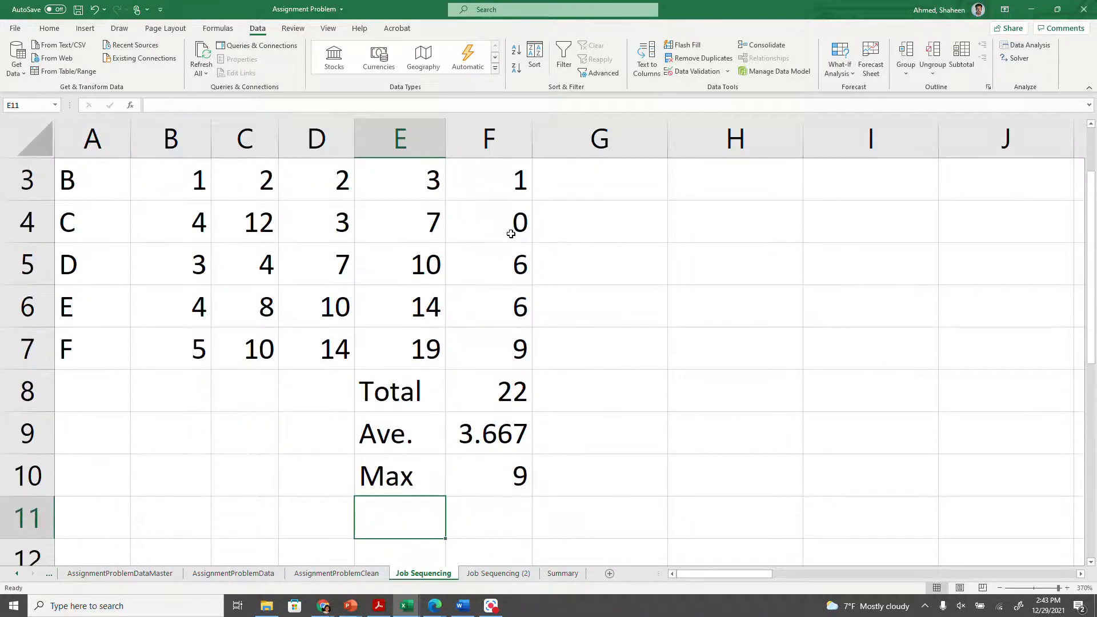
- Label cell E11 #Tardy and count the tardiness values in F2:F7 that are greater than 0 in F11
type("#Tardy")
key("Tab")
type("=")
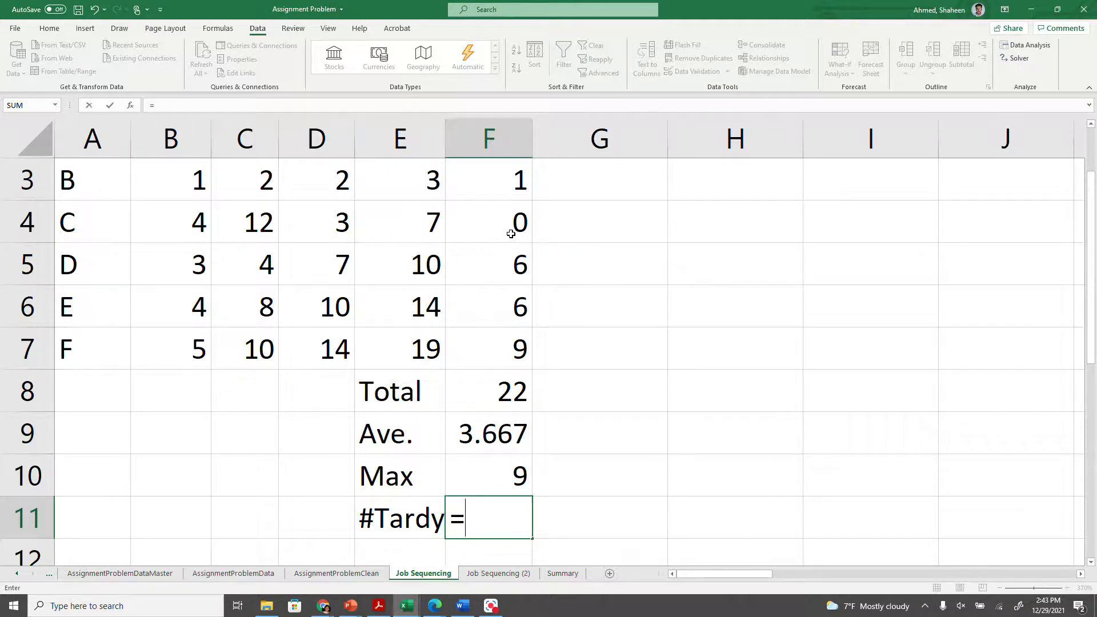
type("coun")
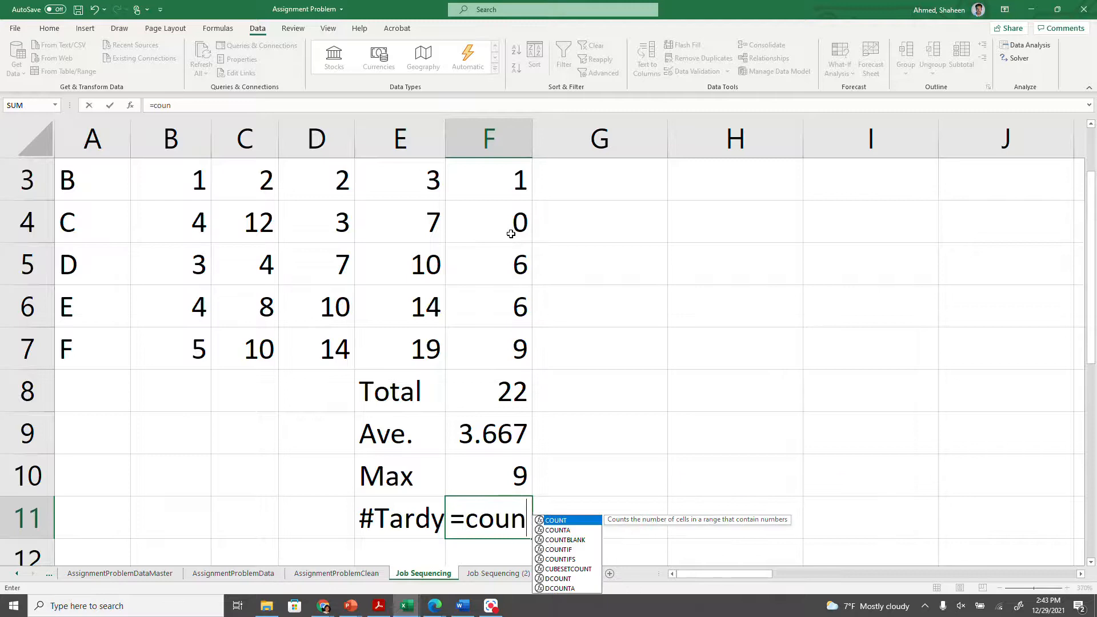
type("tif(")
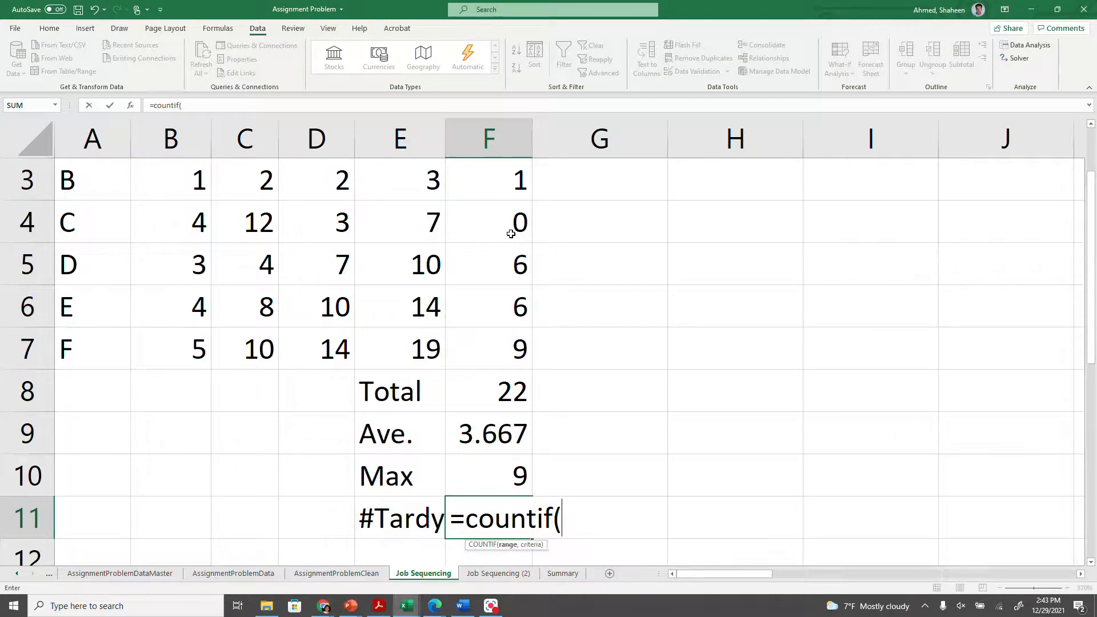
left_click_drag(499, 351, 504, 222)
scroll(526, 229, "down", 2)
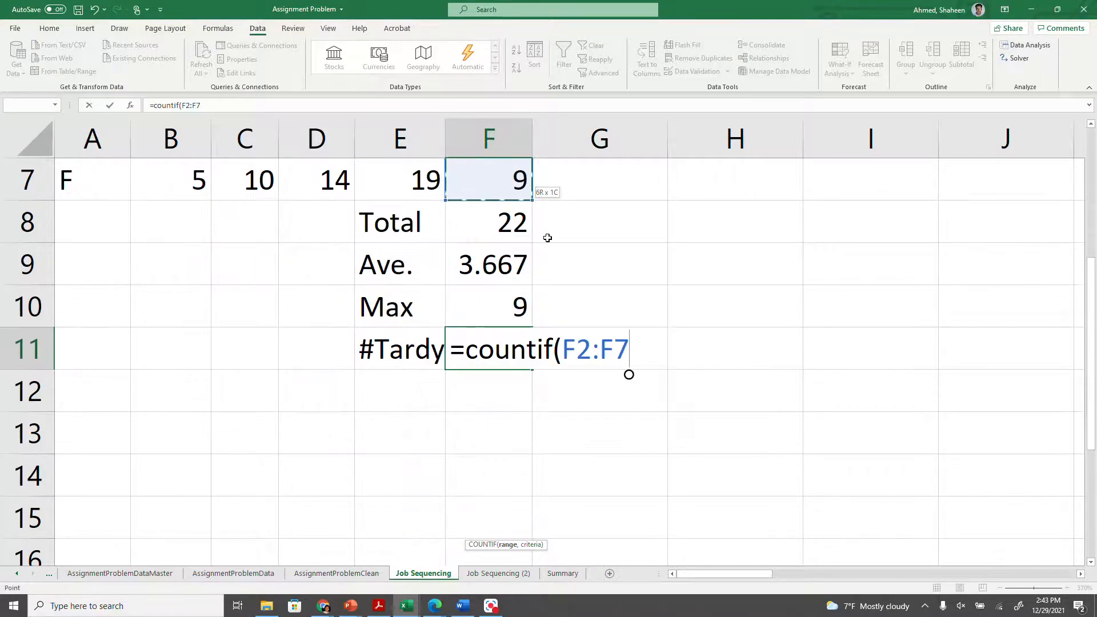
type(",\">0\"")
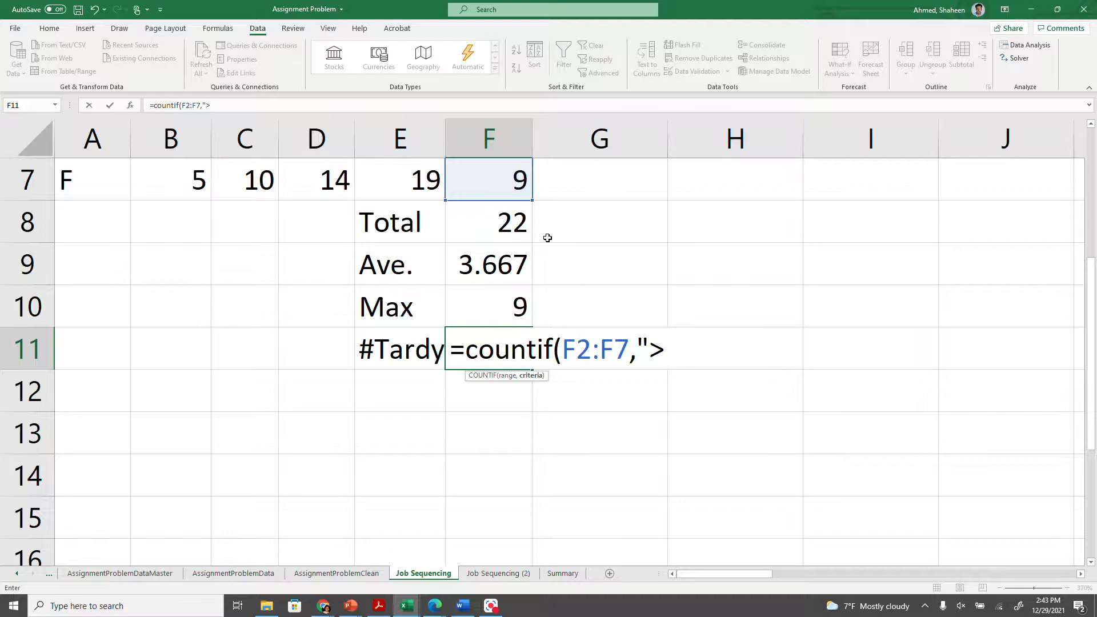
key("Return")
scroll(547, 238, "up", 2)
scroll(485, 457, "down", 2)
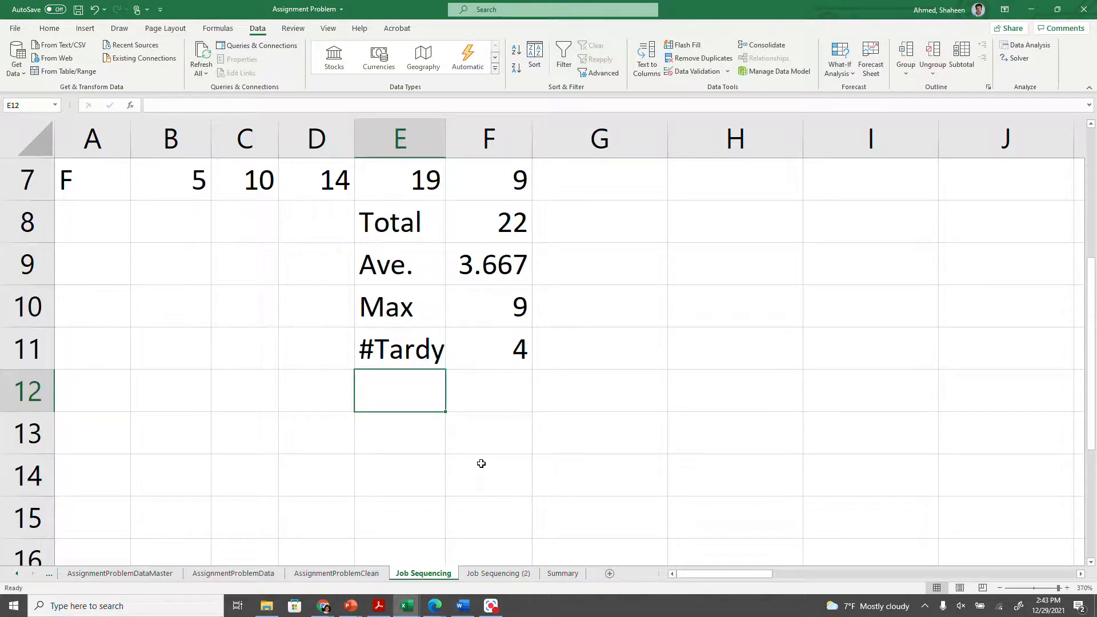
- Label cell E12 Flow and calculate the average of the completion times E2:E7 in F12
type("Flow")
key("Tab")
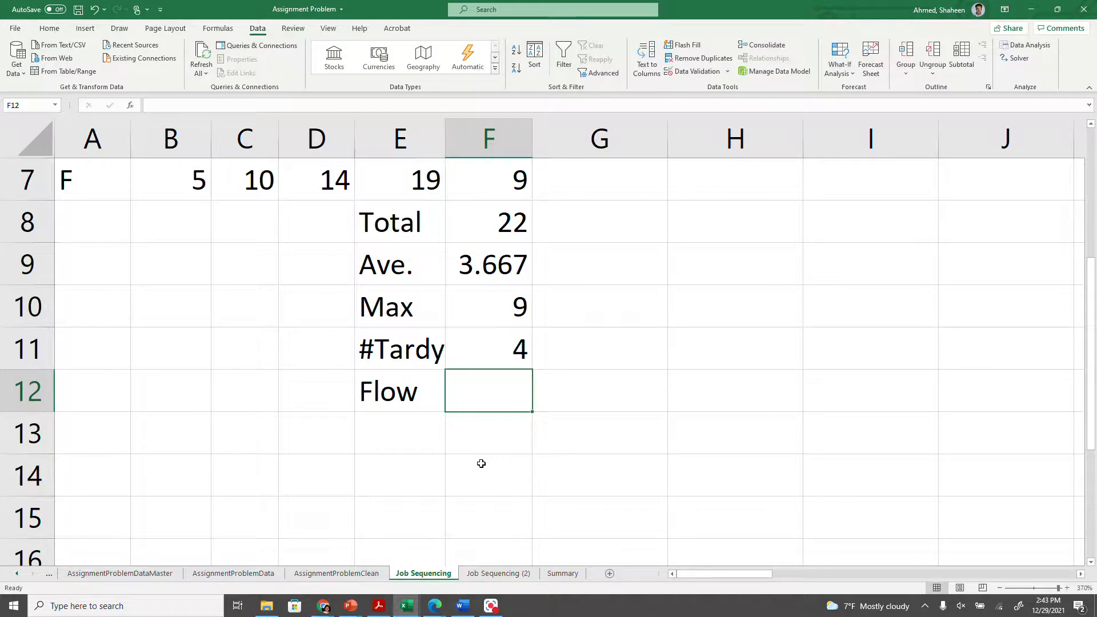
type("=average")
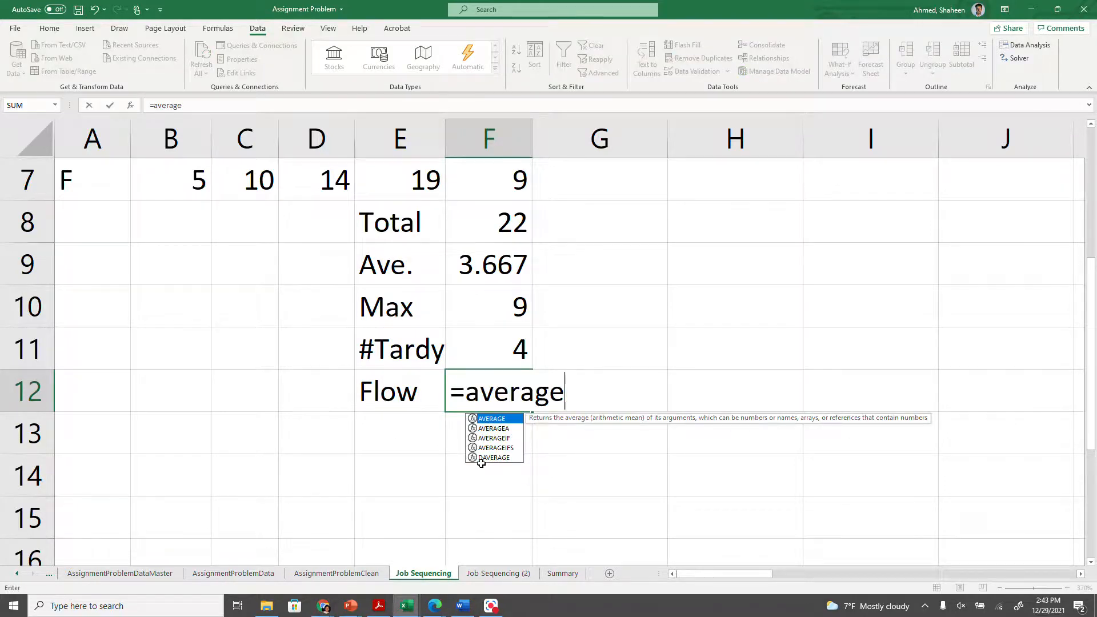
type("(")
scroll(482, 464, "up", 2)
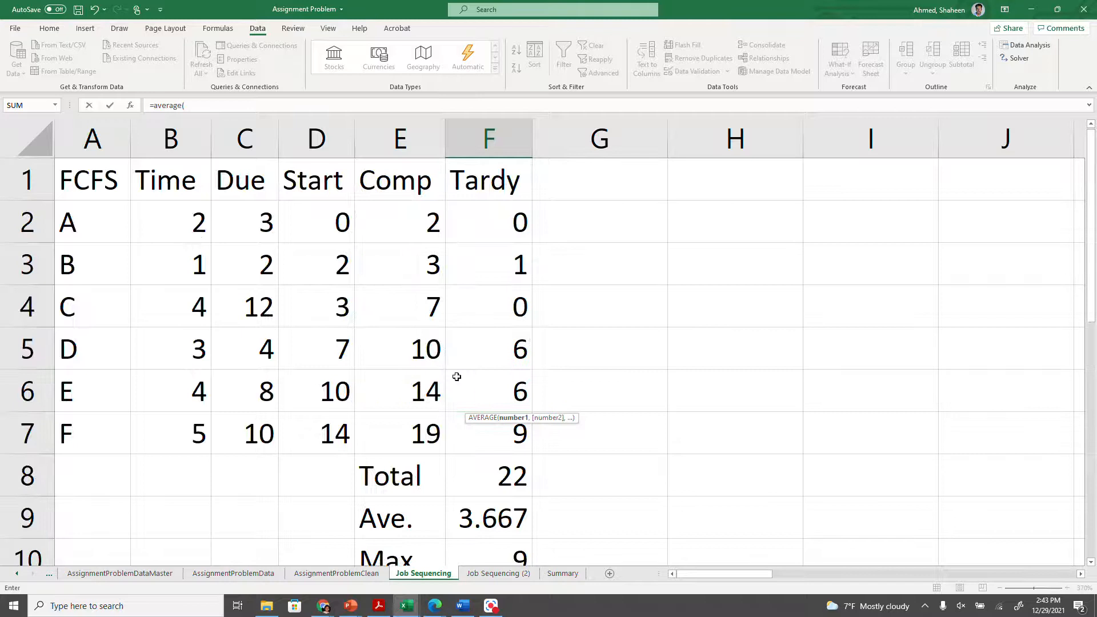
left_click_drag(409, 427, 399, 238)
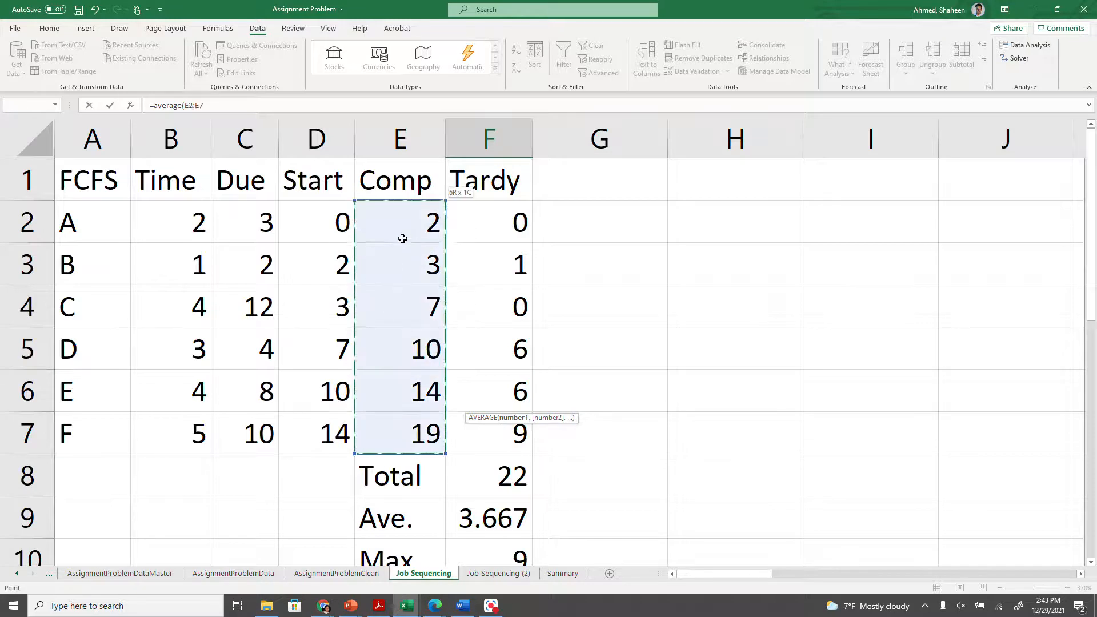
key("Return")
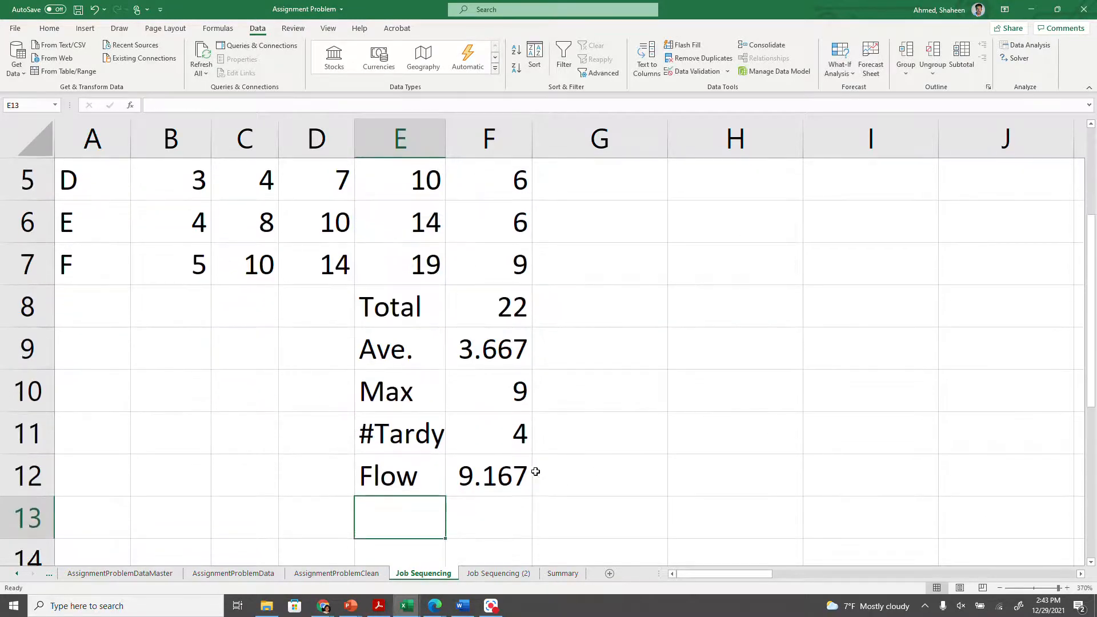
left_click(507, 471)
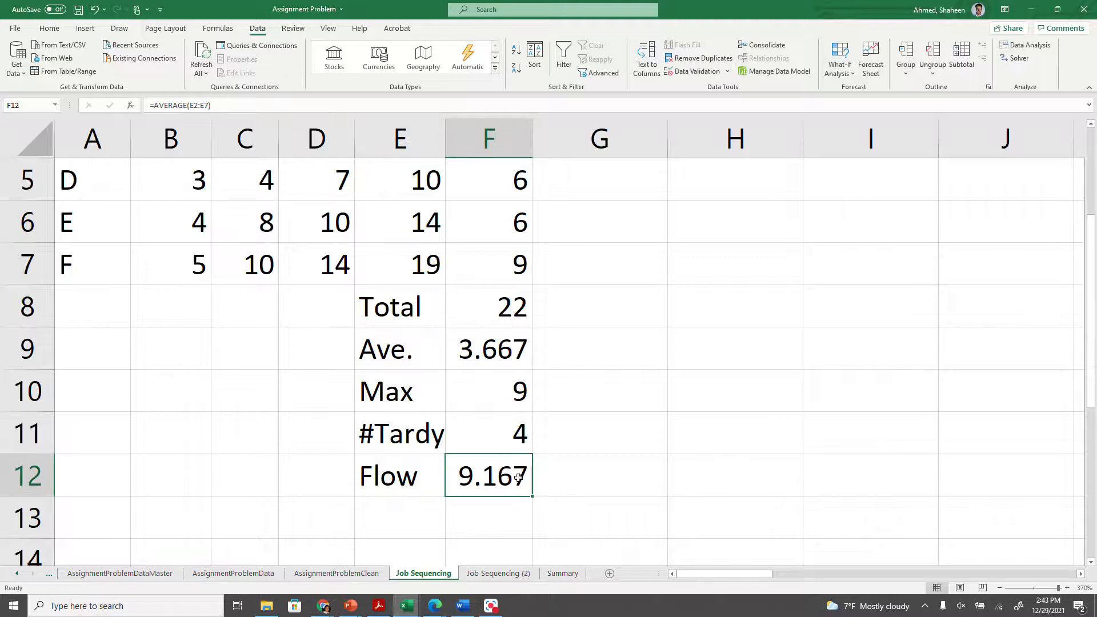
scroll(599, 453, "up", 2)
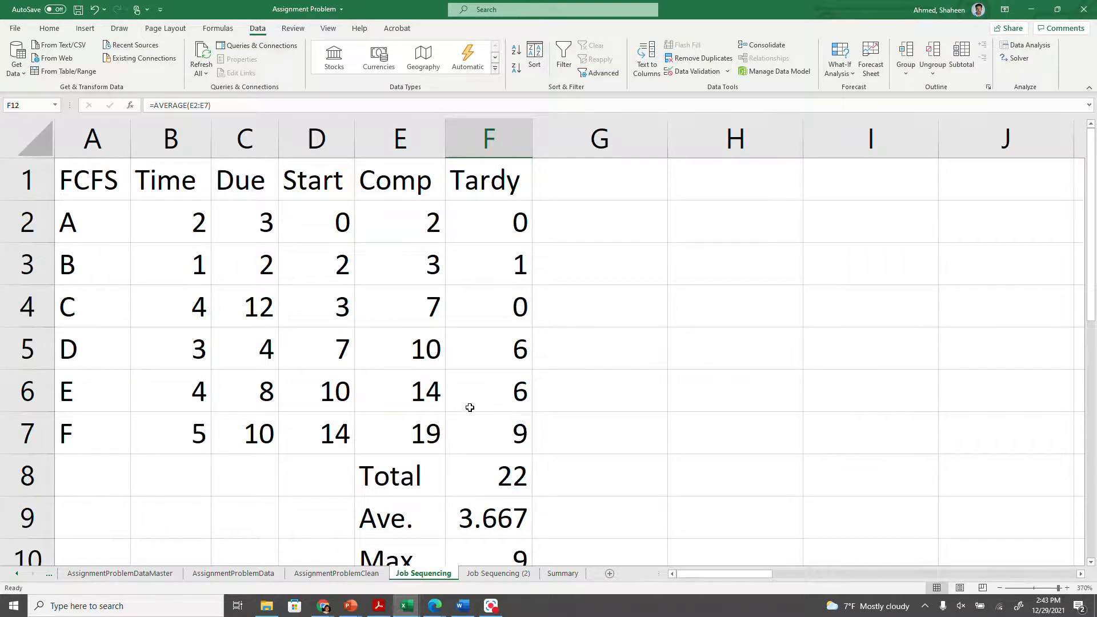
scroll(469, 408, "down", 1)
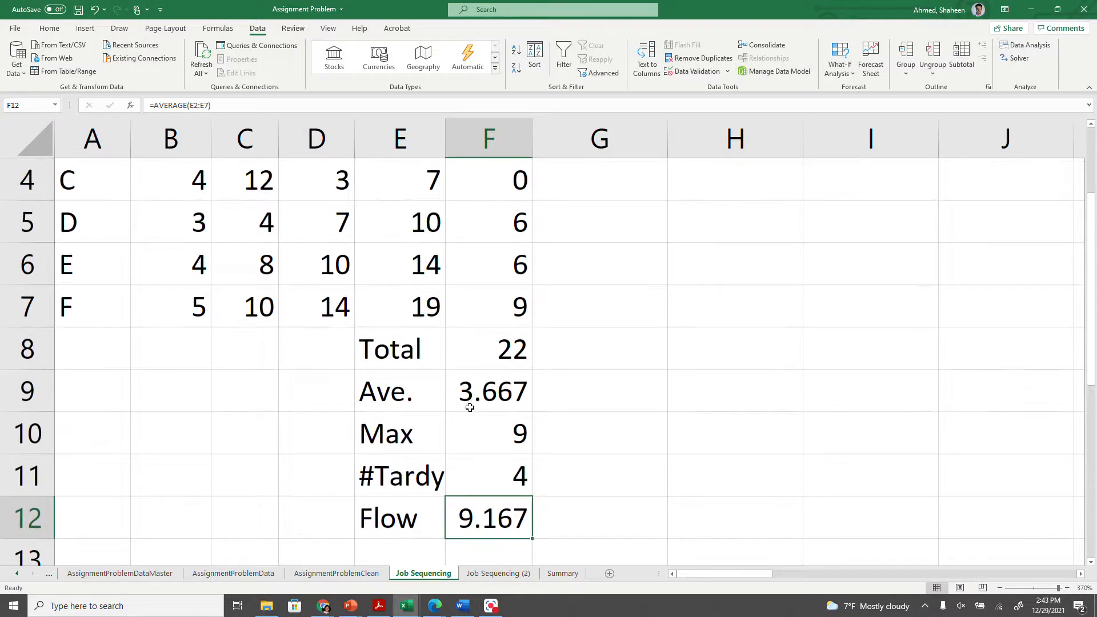
- Give columns A through F one equal width, just wide enough for the column headings
scroll(470, 408, "up", 1)
left_click_drag(118, 143, 497, 143)
double_click(531, 131)
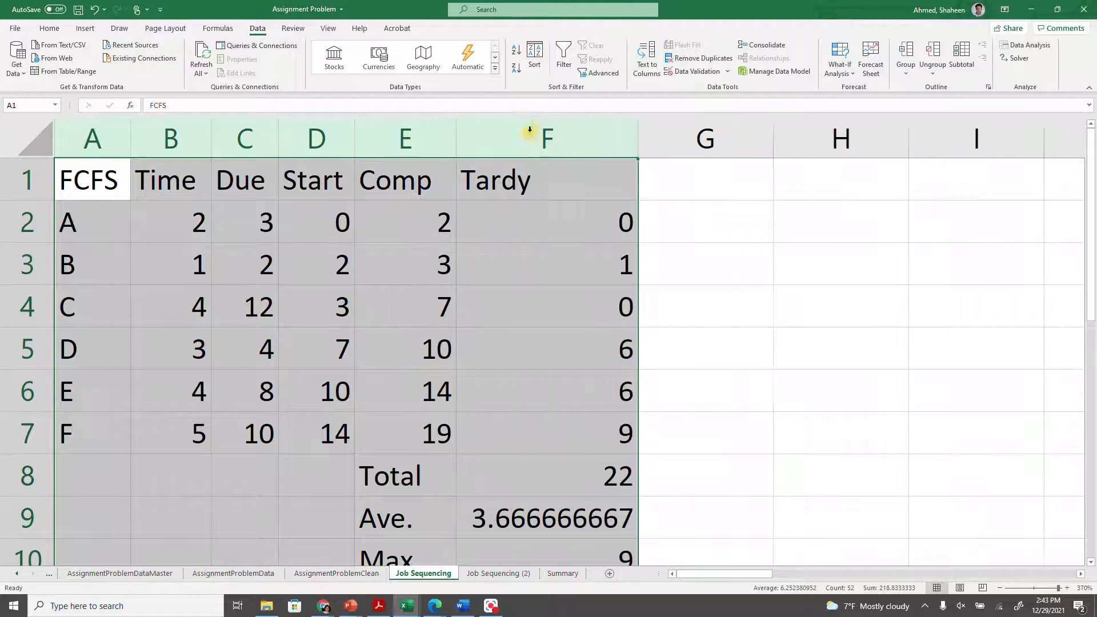
left_click_drag(638, 139, 535, 158)
scroll(559, 268, "down", 1)
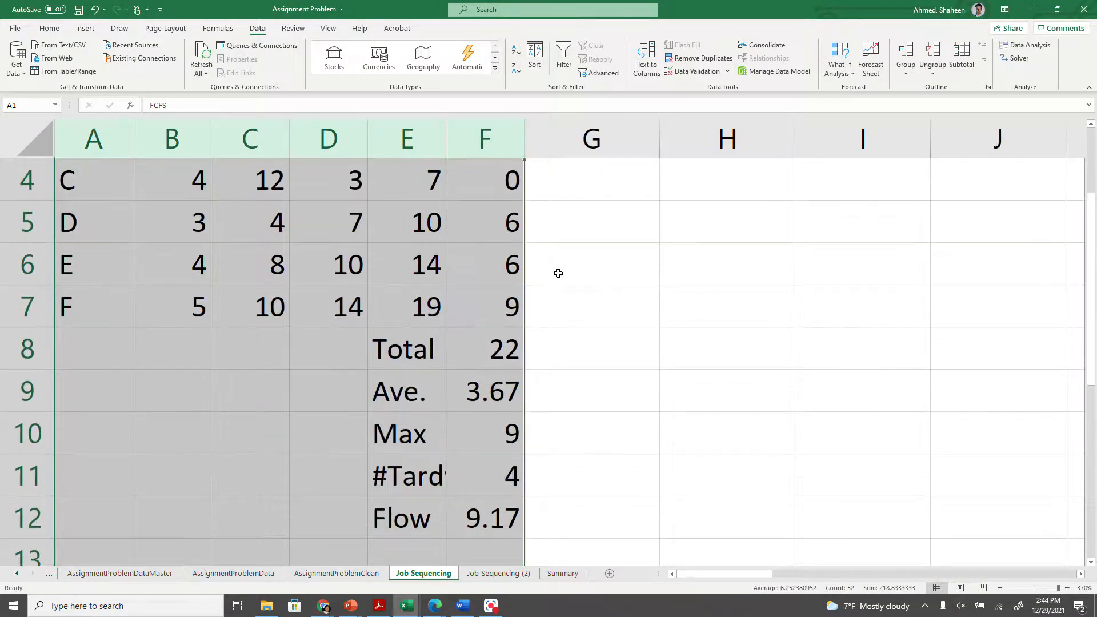
scroll(558, 273, "up", 1)
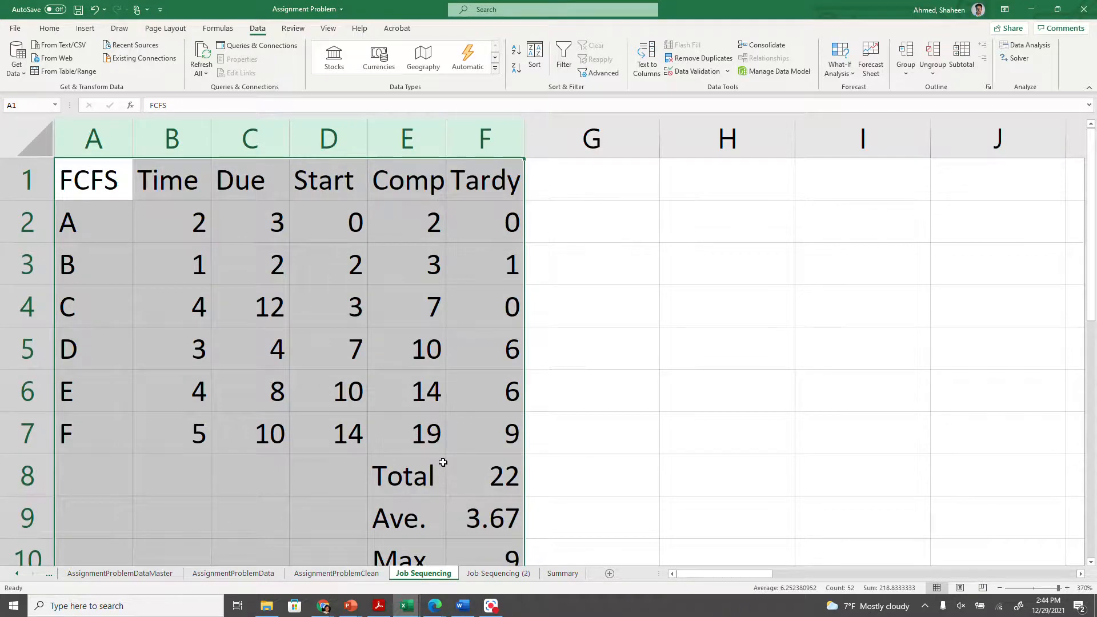
scroll(443, 462, "down", 1)
left_click_drag(411, 349, 490, 512)
scroll(568, 455, "up", 1)
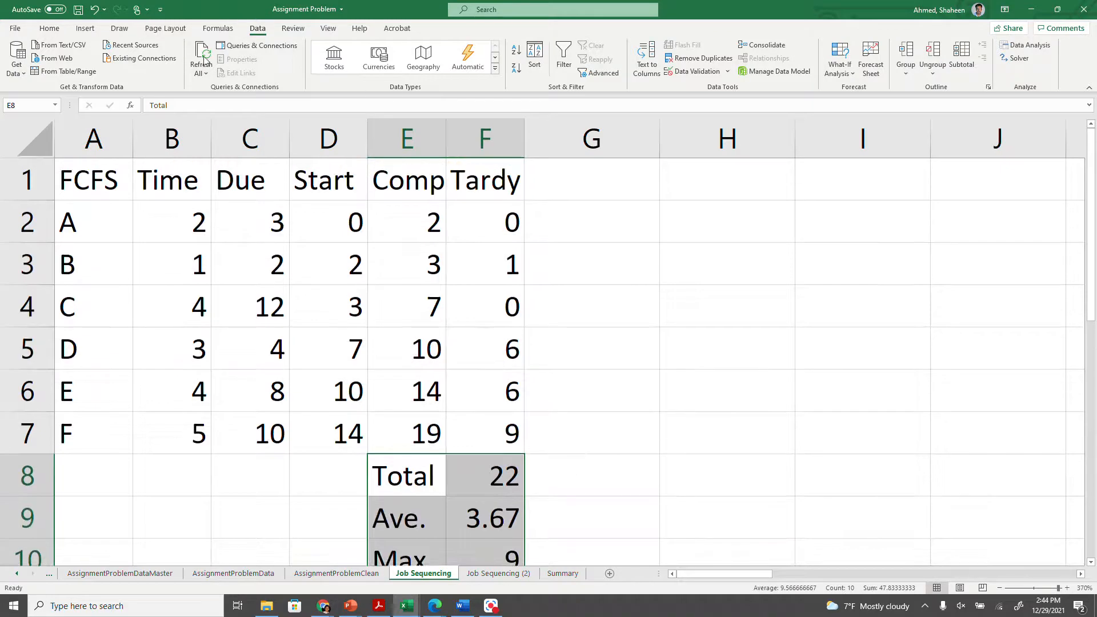
- Copy the whole FCFS table in columns A through F and paste it starting at H1
left_click(97, 121)
left_click_drag(185, 131, 505, 150)
key("ctrl+c")
left_click(729, 185)
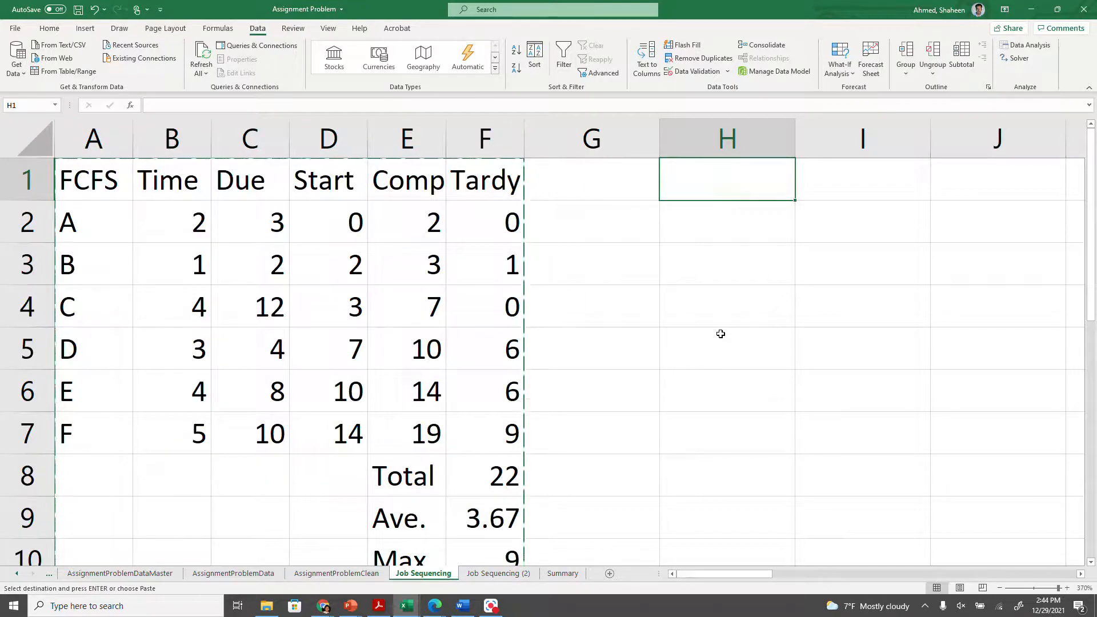
key("ctrl+v")
left_click_drag(698, 138, 1049, 142)
left_click(857, 308)
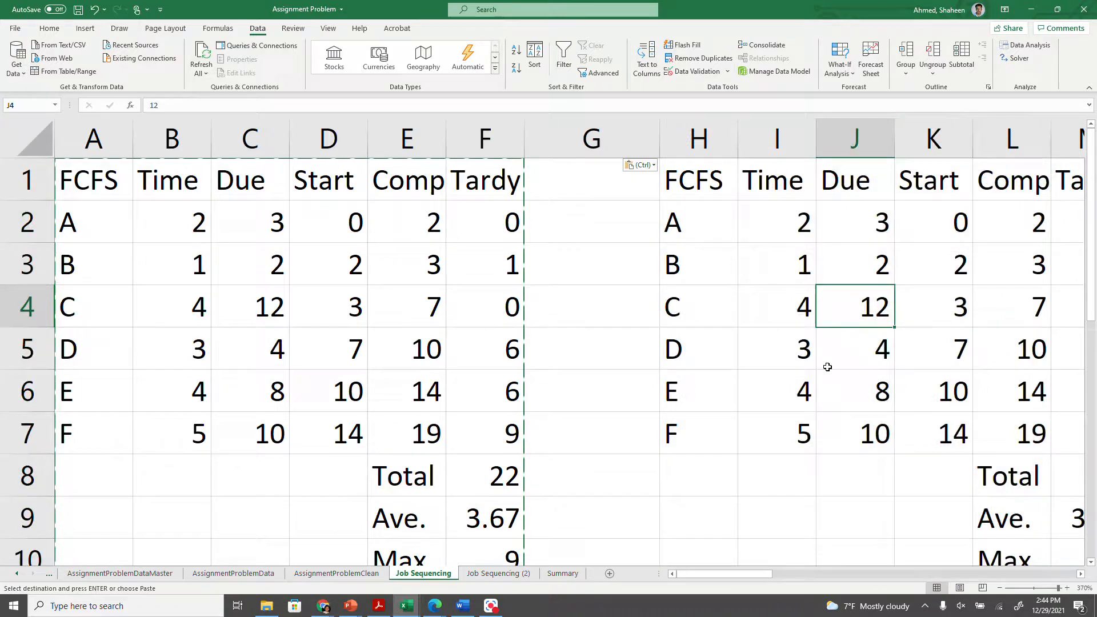
scroll(819, 308, "down", 2)
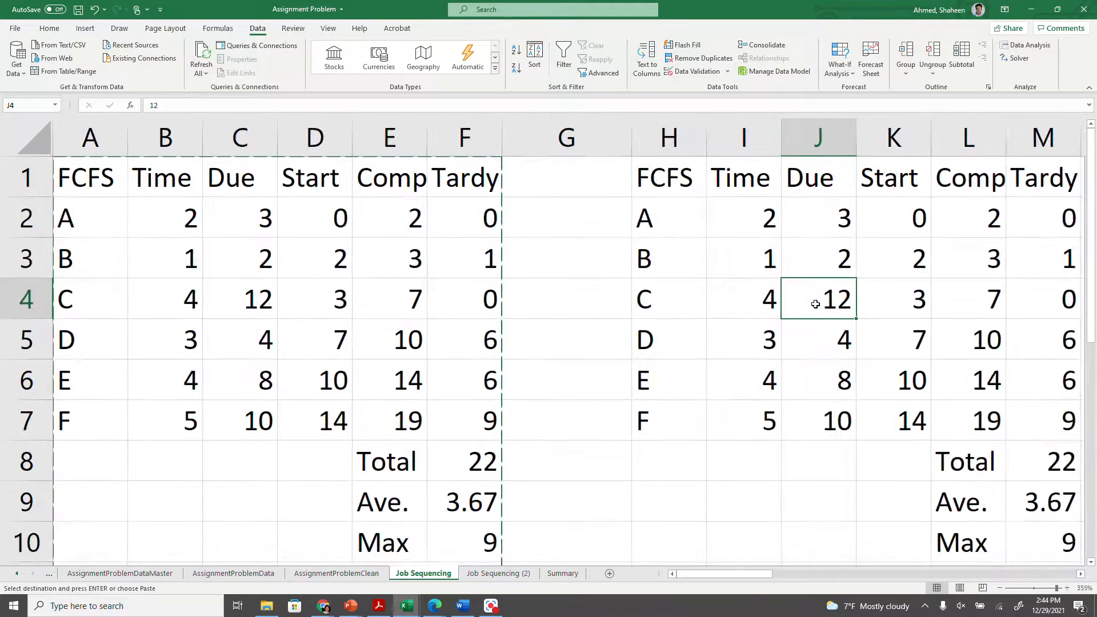
- Rename the copied table's heading in H1 as Early
left_click(631, 184)
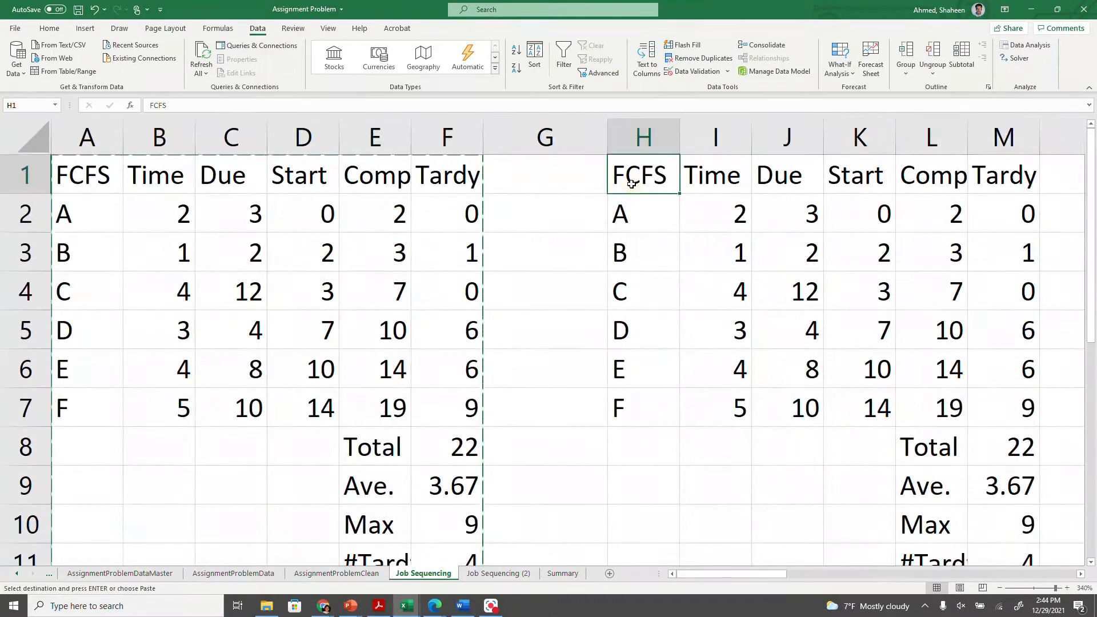
type("Ear")
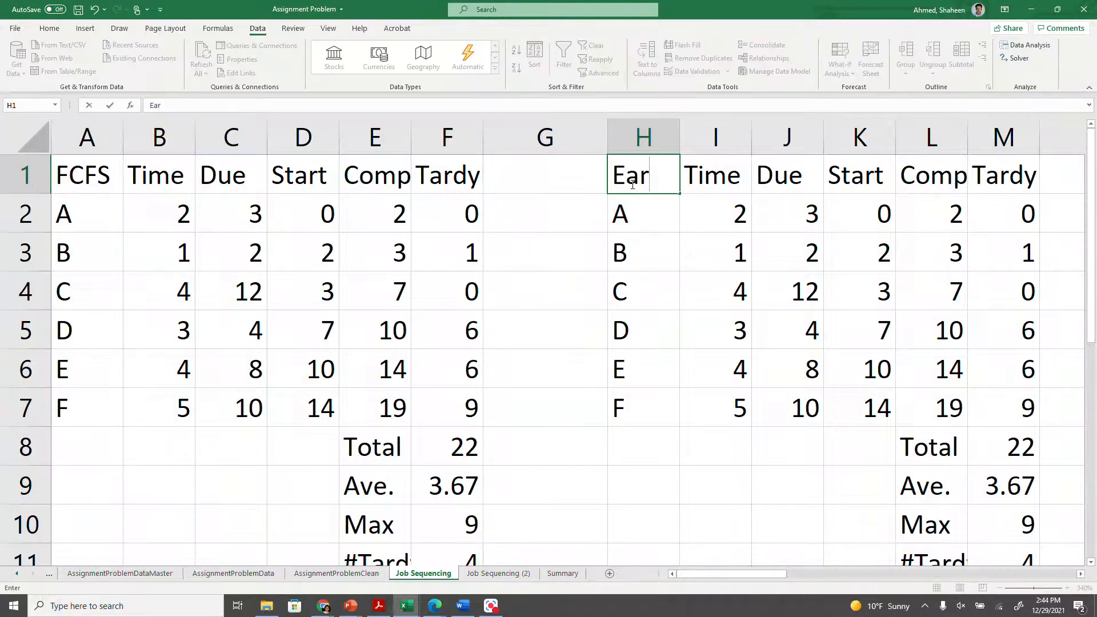
type("ly")
key("Return")
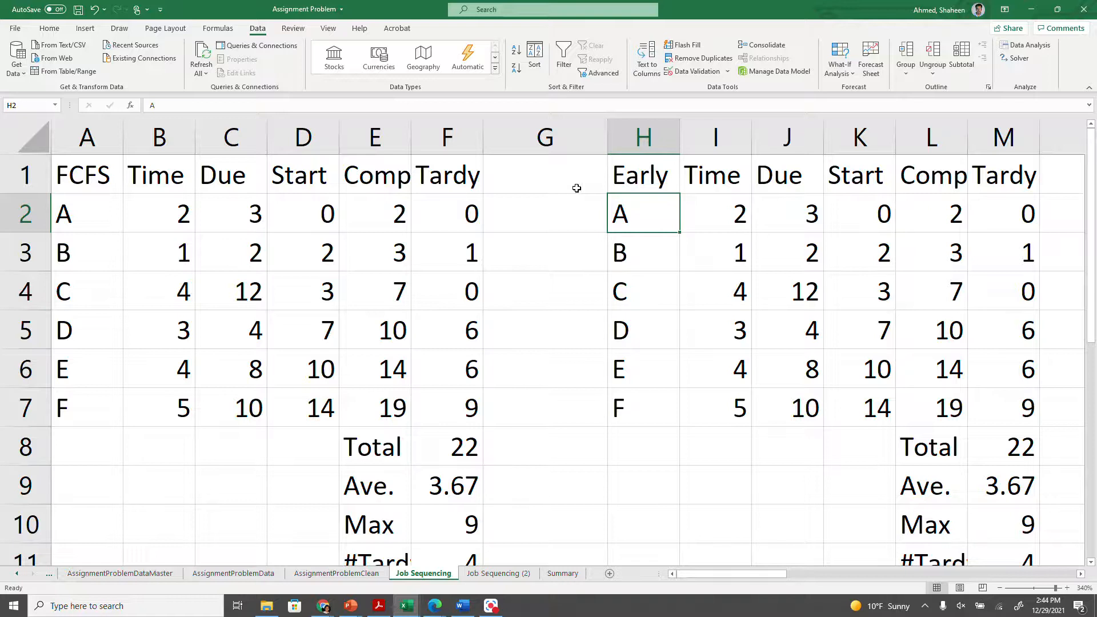
- Sort the job, time and due columns H through J by Due in ascending order, treating row 1 as headers
left_click_drag(645, 137, 789, 138)
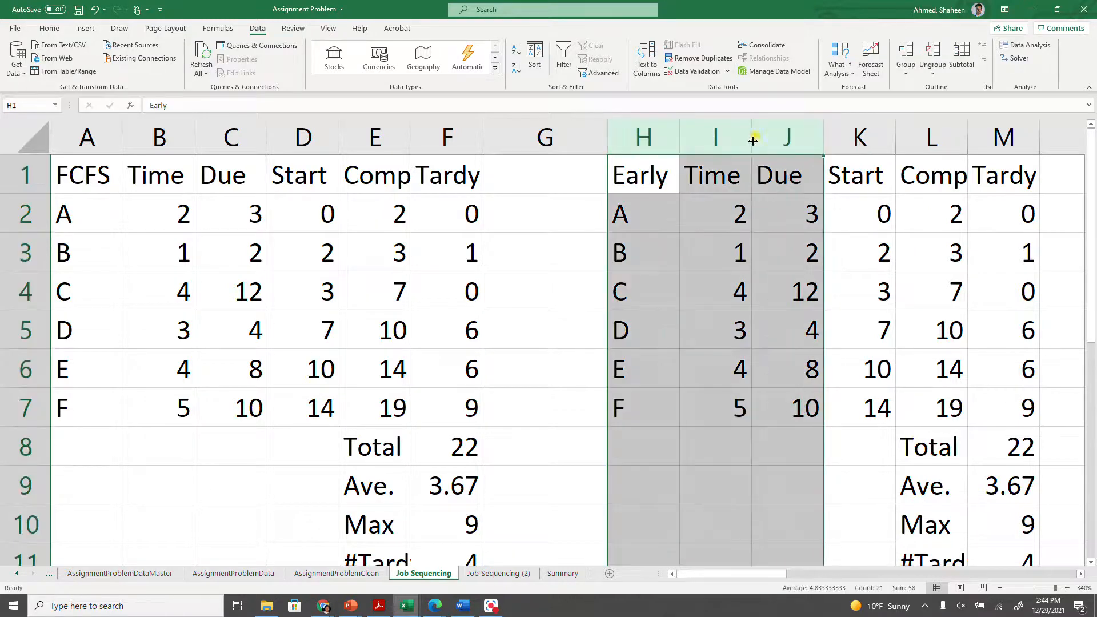
left_click(534, 57)
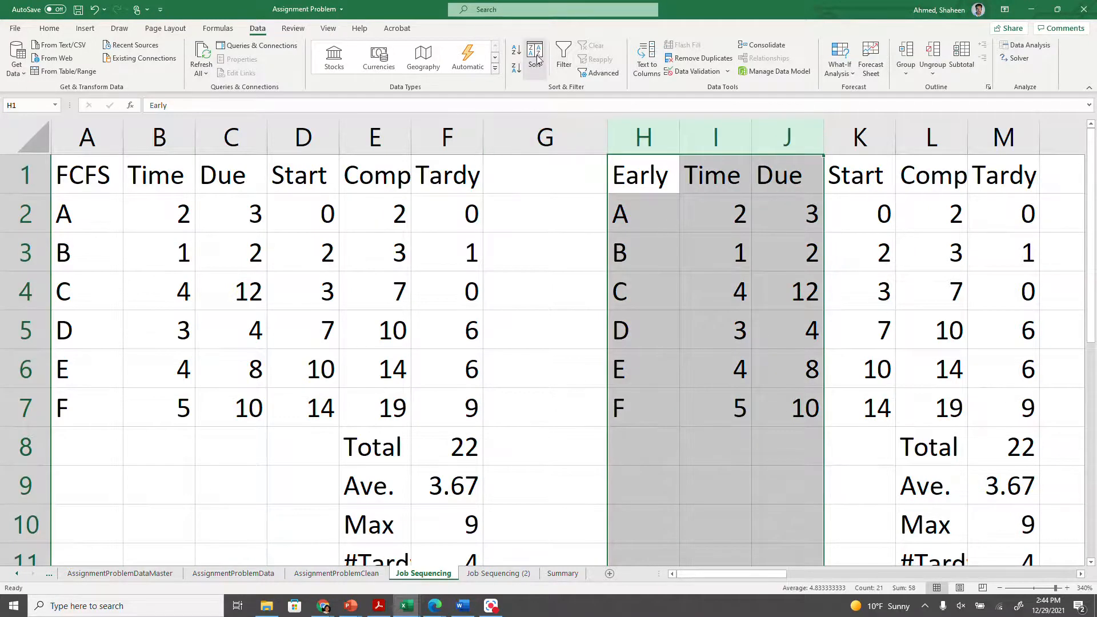
left_click_drag(873, 273, 566, 222)
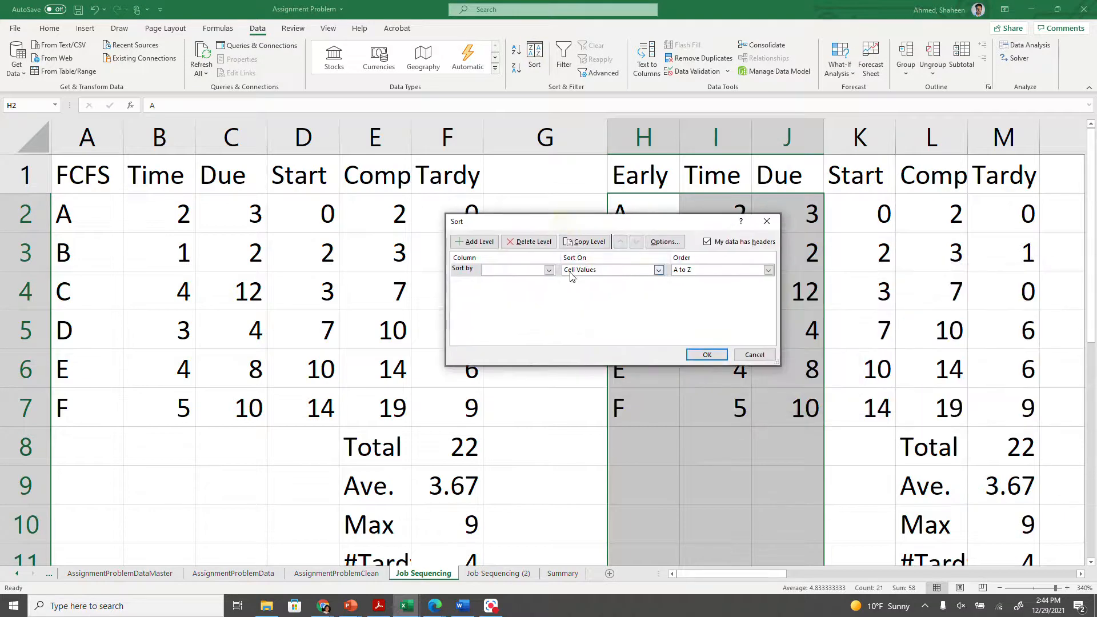
left_click(548, 271)
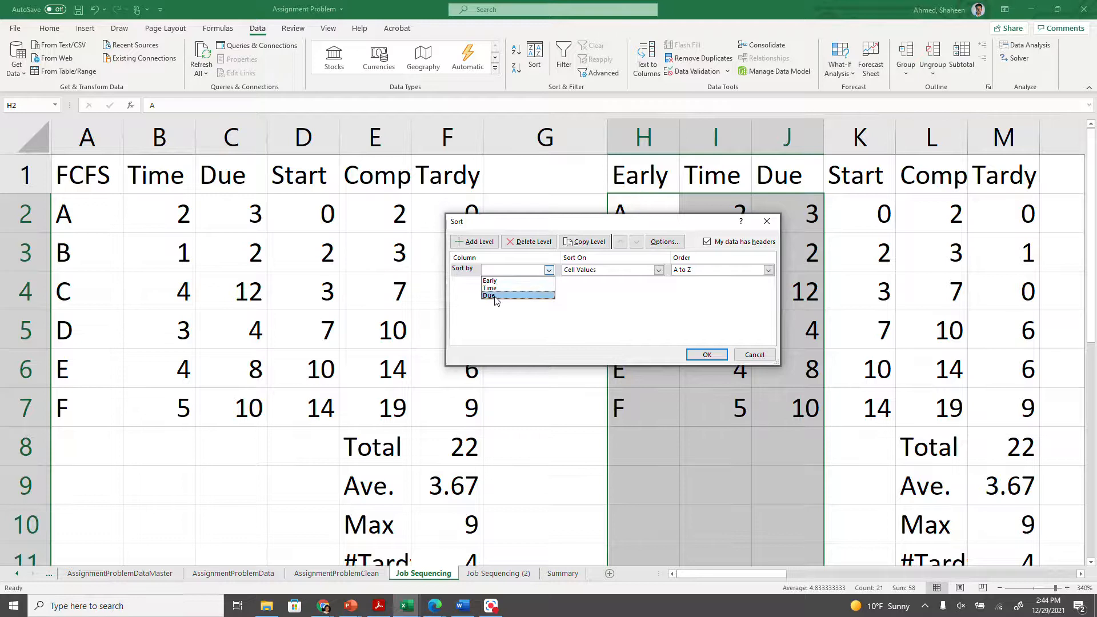
left_click(715, 355)
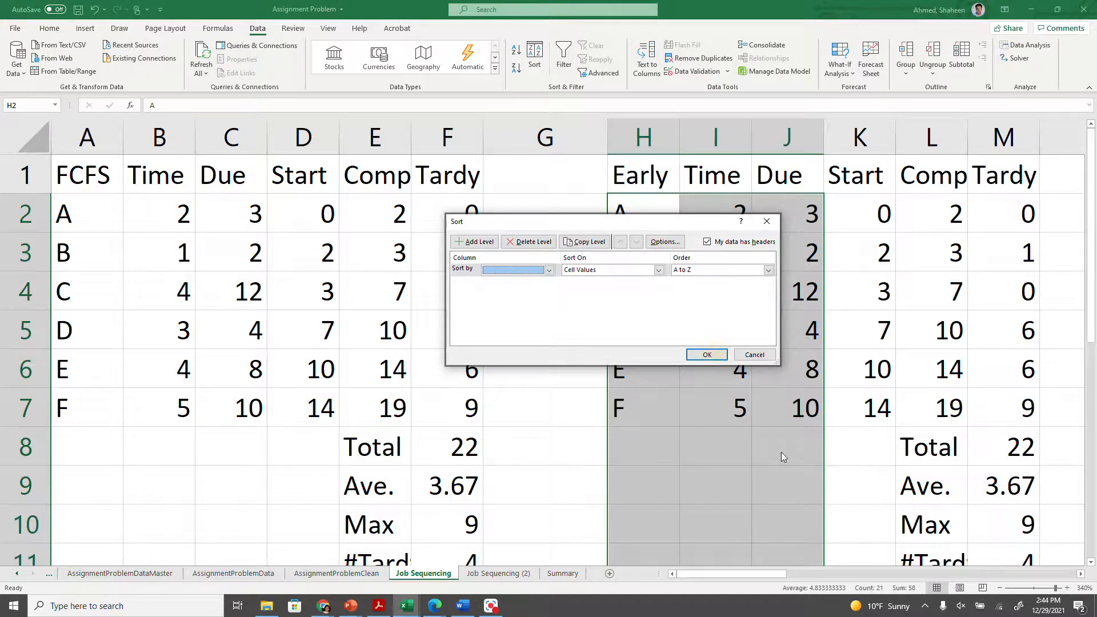
left_click(549, 270)
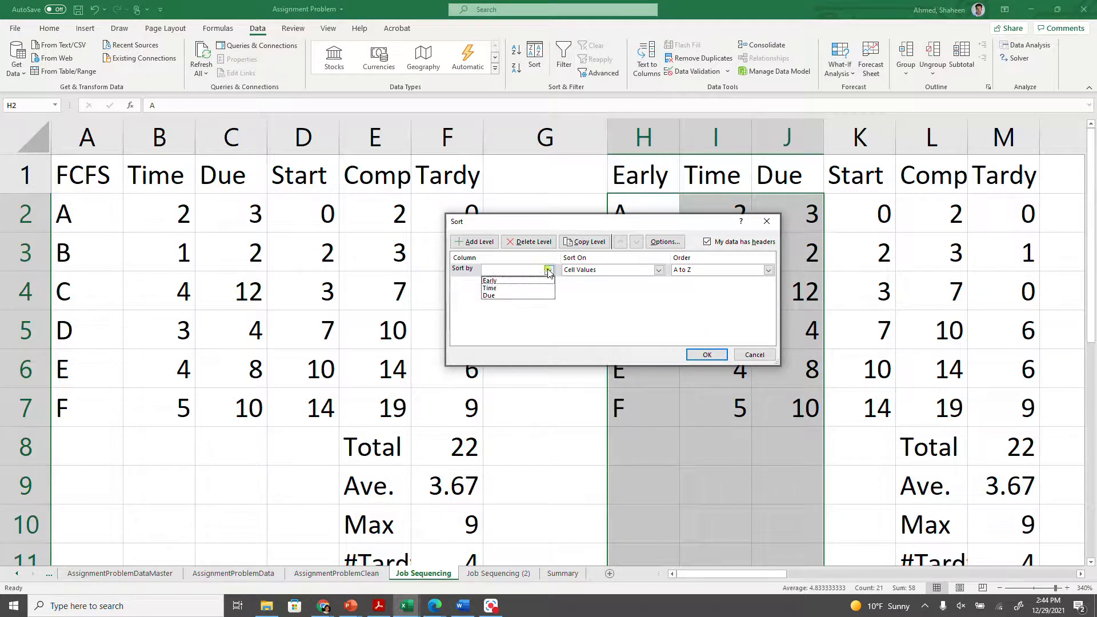
left_click(506, 293)
left_click(706, 355)
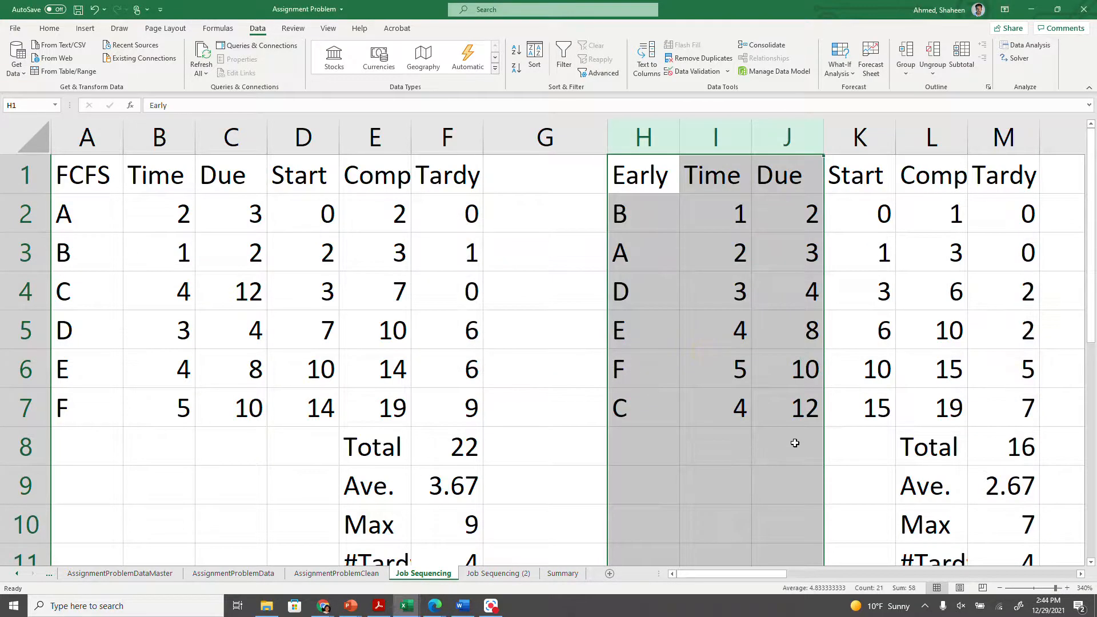
- Copy the Early table in columns H through M and paste it starting at O1
scroll(794, 443, "down", 3)
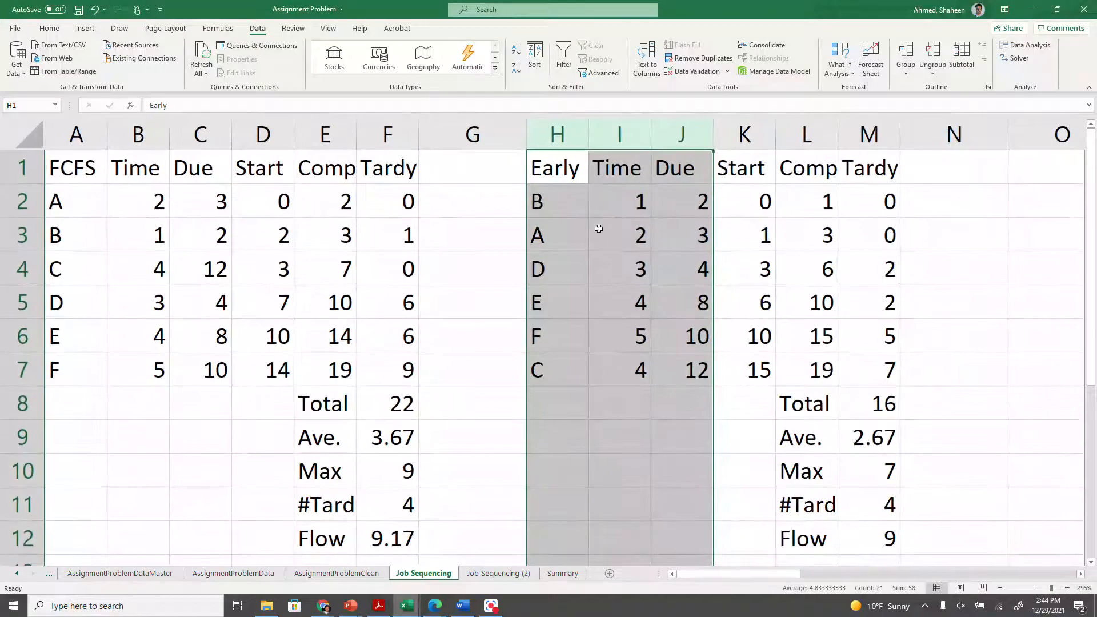
left_click_drag(567, 131, 869, 137)
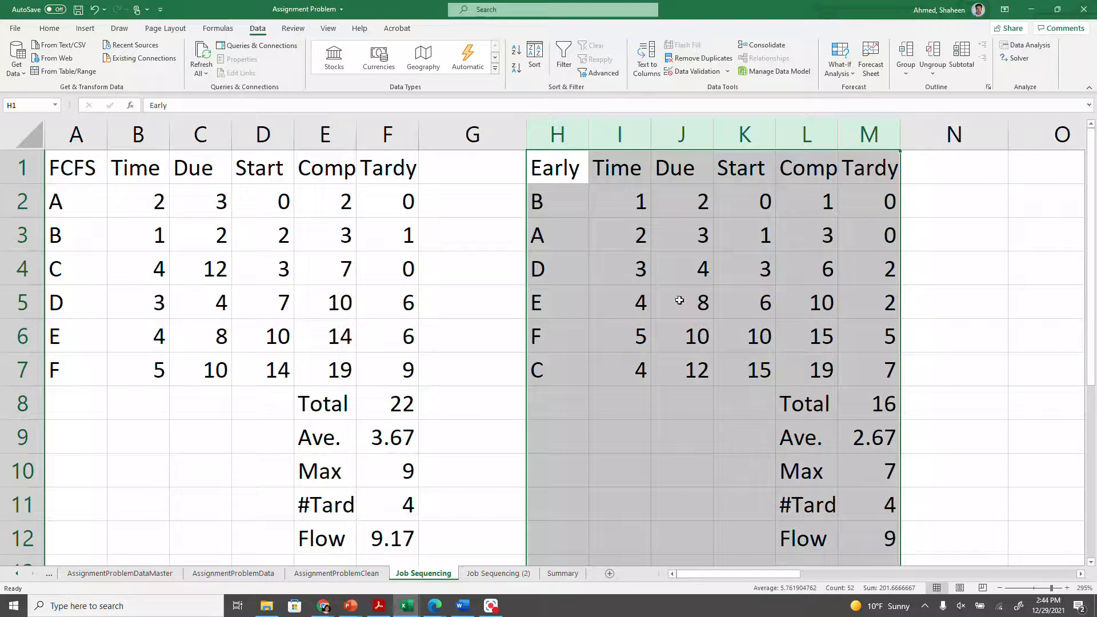
key("ctrl+c")
left_click(1049, 166)
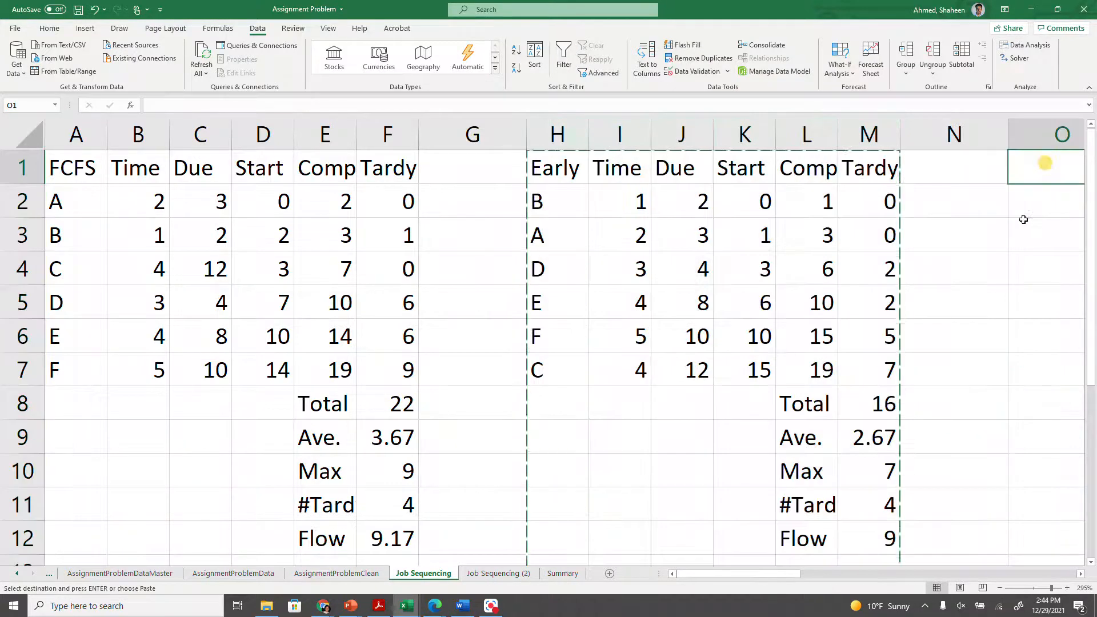
key("ctrl+v")
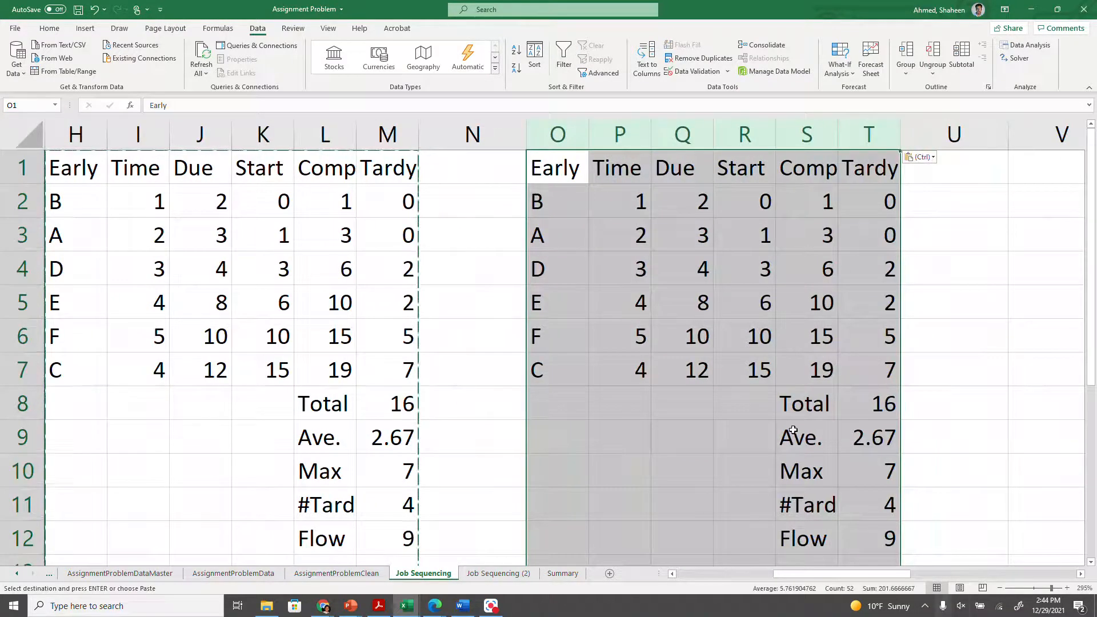
- Rename the copied table's heading in O1 as SPT
left_click(561, 168)
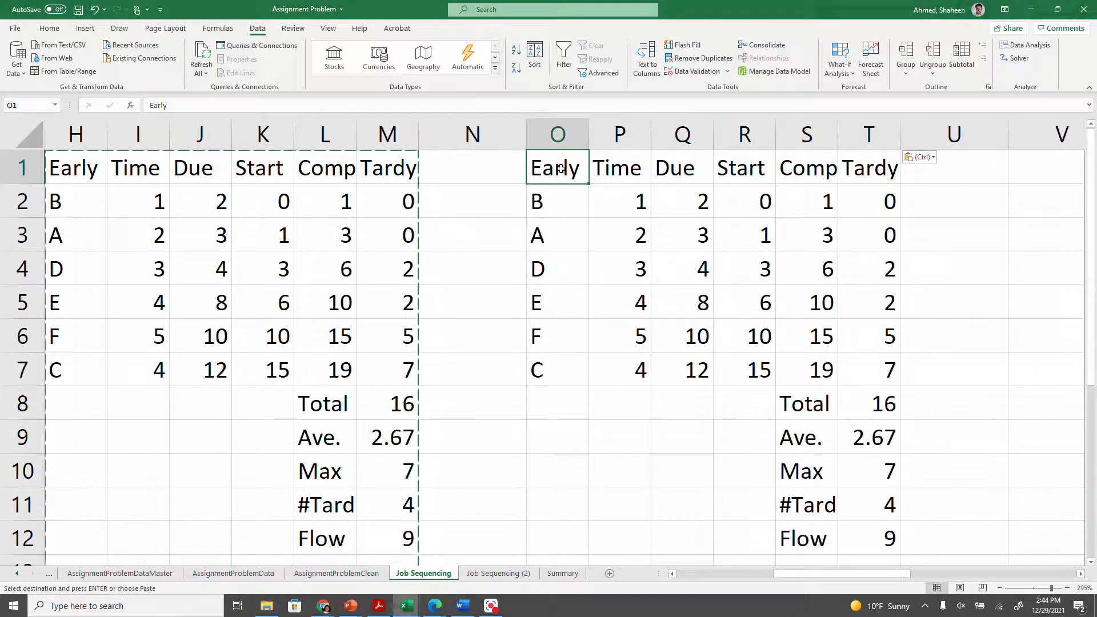
type("SPT")
key("Return")
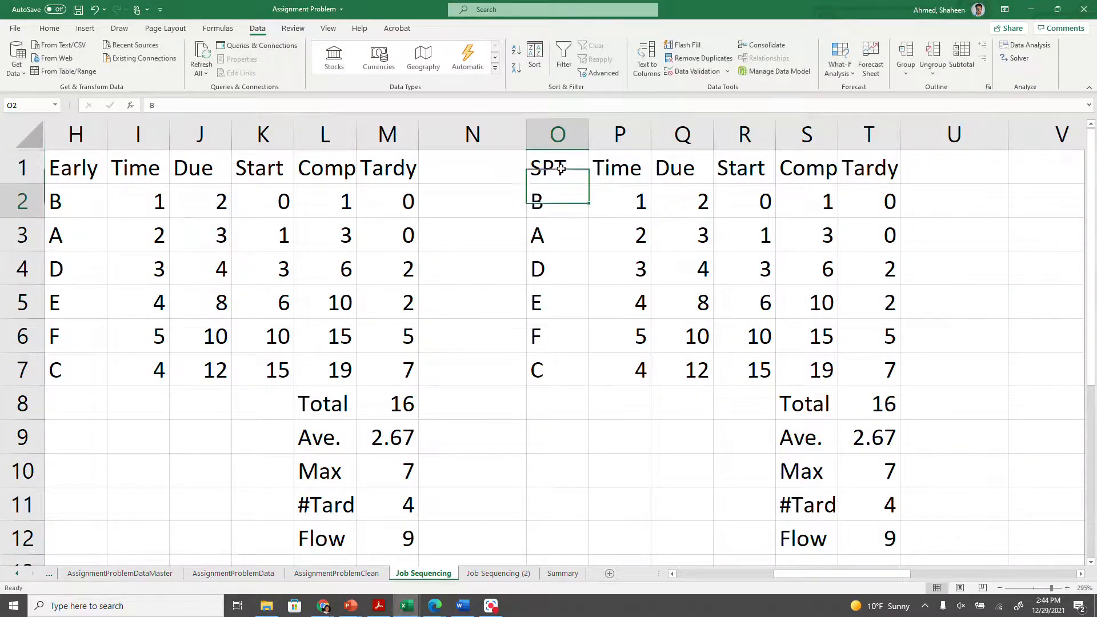
- Sort the SPT table's job, time and due columns O through Q by Time from smallest to largest
left_click_drag(563, 122, 680, 126)
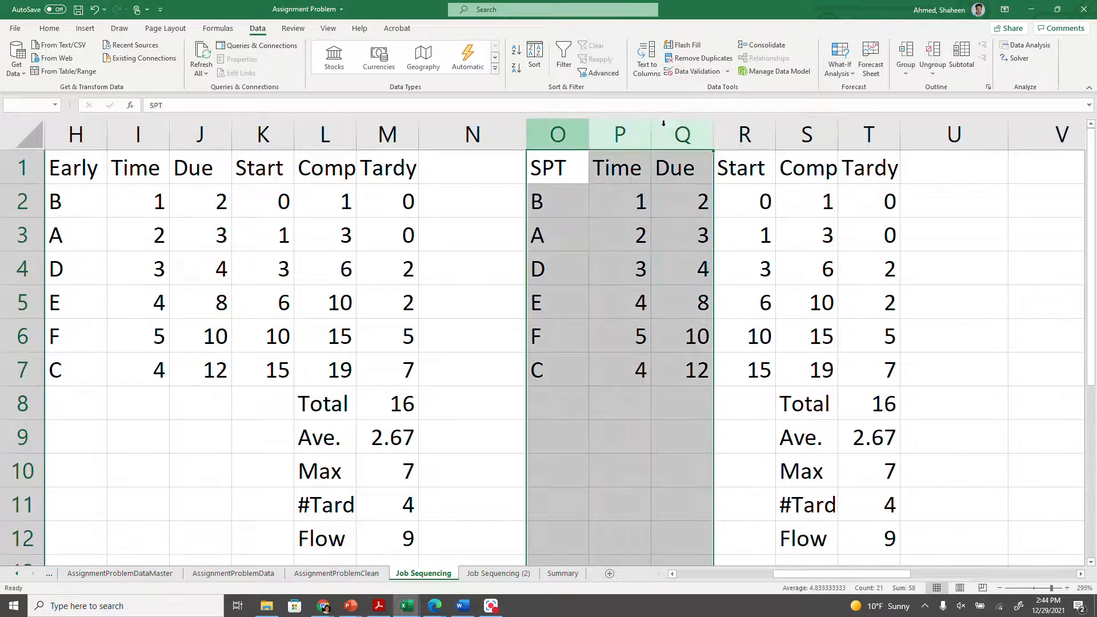
left_click(534, 57)
left_click(549, 269)
left_click(506, 288)
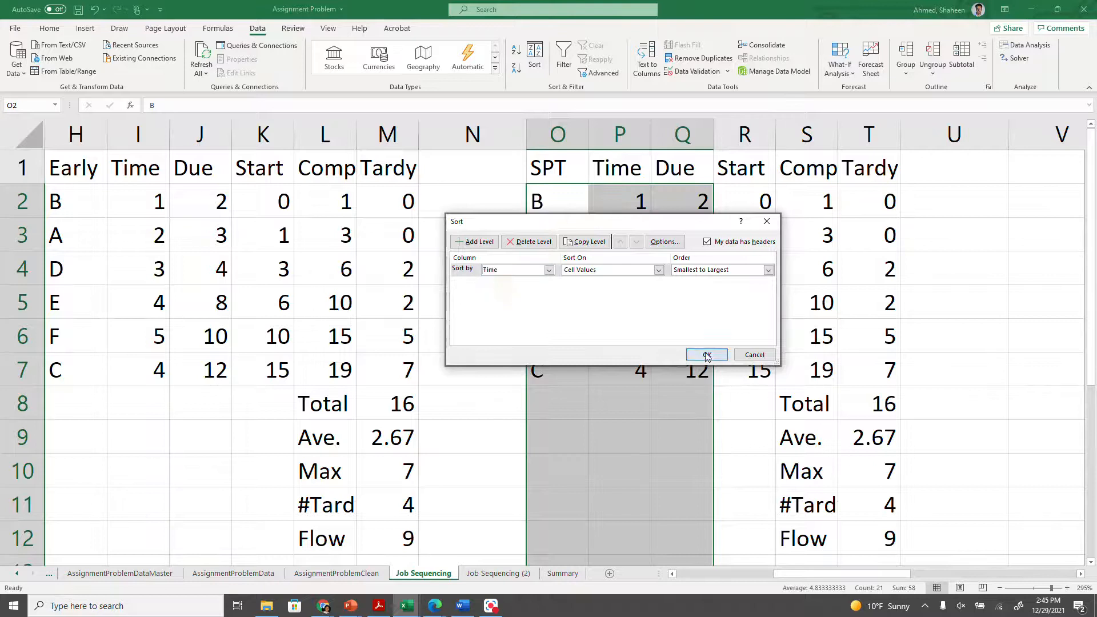
left_click(706, 354)
- Copy the whole SPT table in columns O through T and paste it starting at W1
left_click_drag(558, 134, 880, 135)
key("ctrl+c")
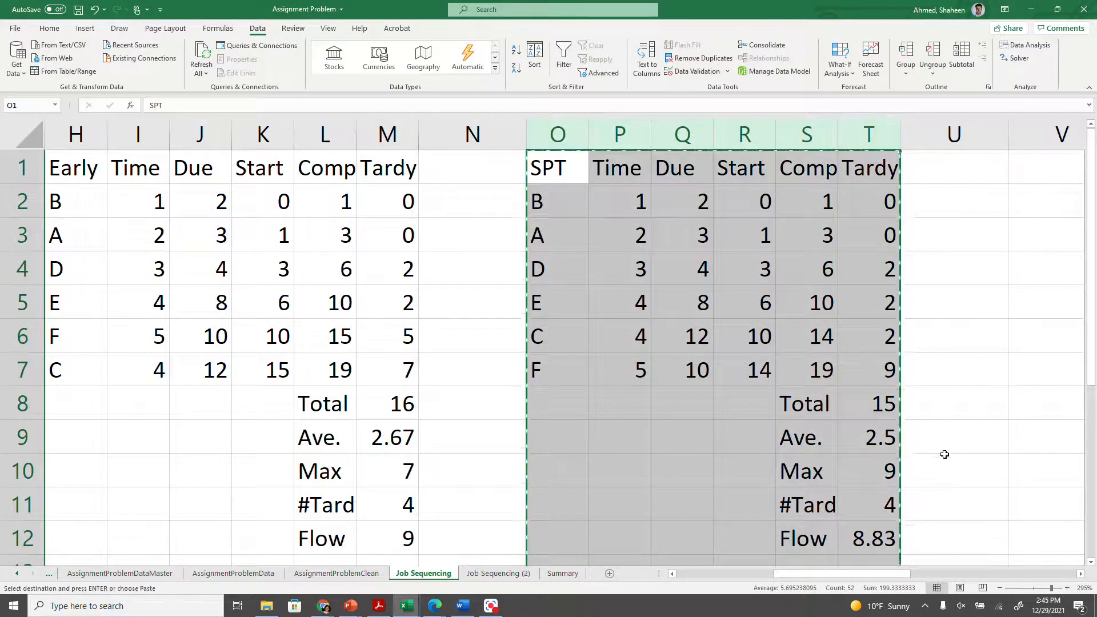
left_click_drag(887, 574, 953, 573)
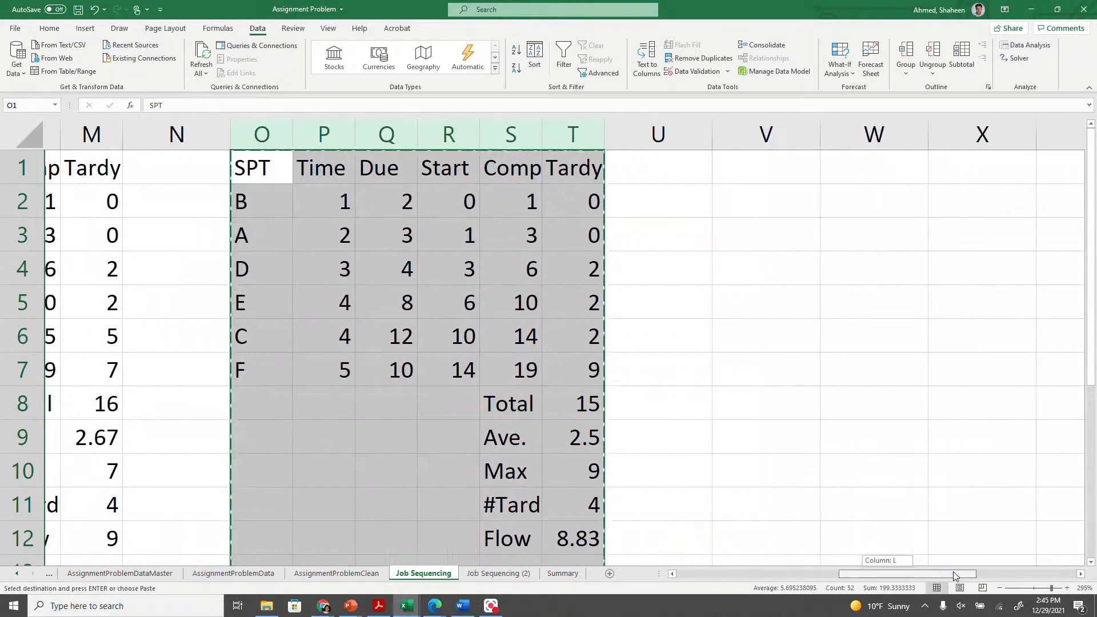
left_click(826, 167)
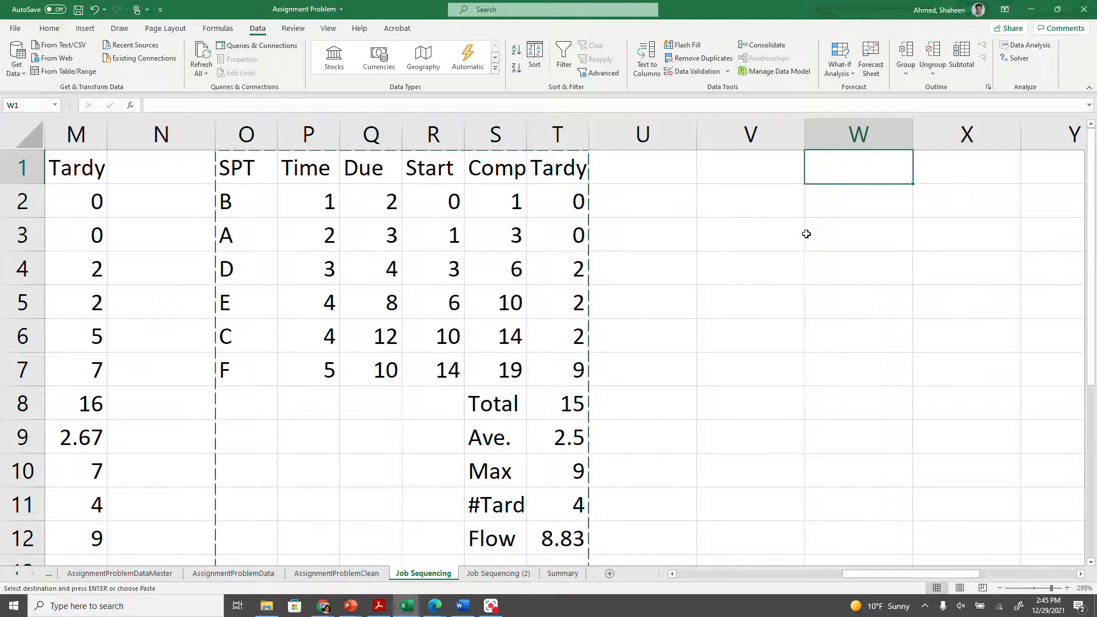
key("ctrl+v")
scroll(849, 320, "down", 2)
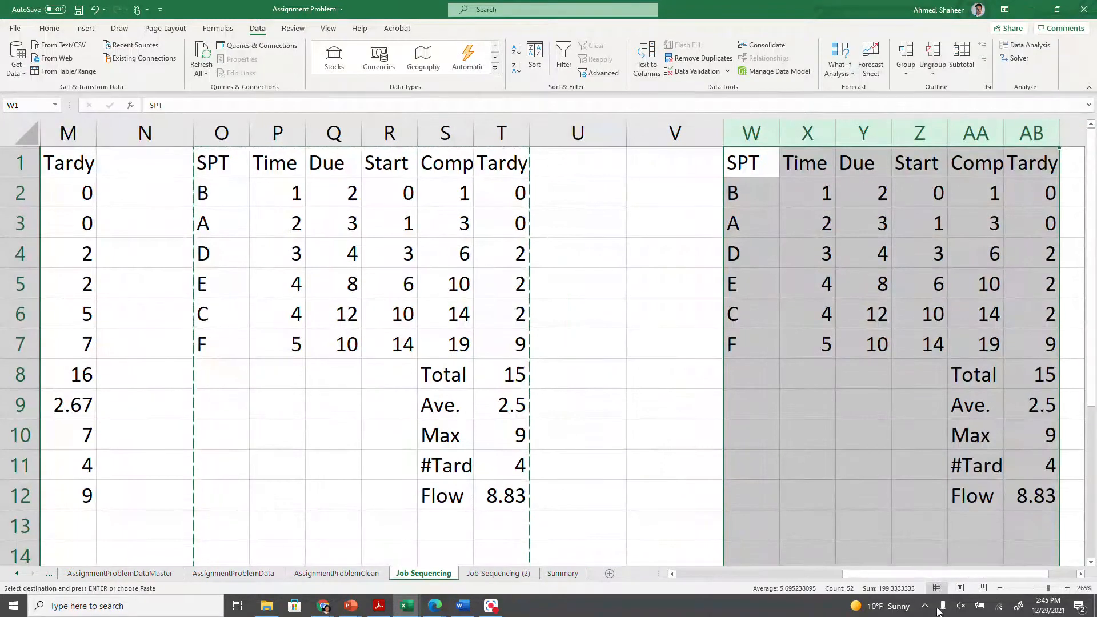
left_click_drag(956, 575, 984, 577)
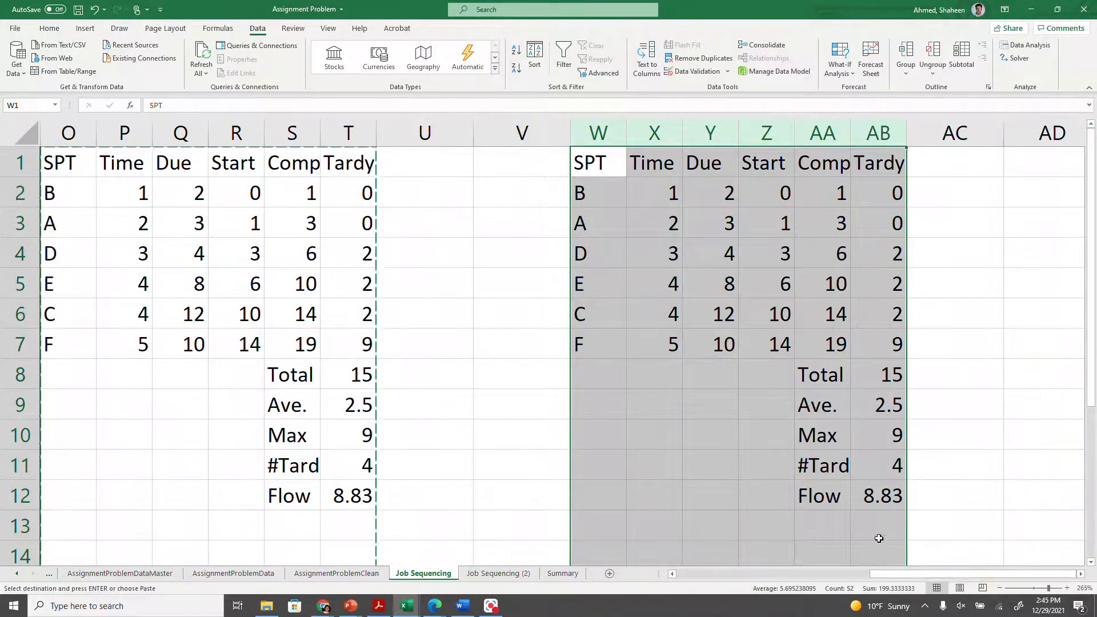
- Add the heading Slack in V1 beside the new copy and change the heading in W1 to Job
left_click(520, 164)
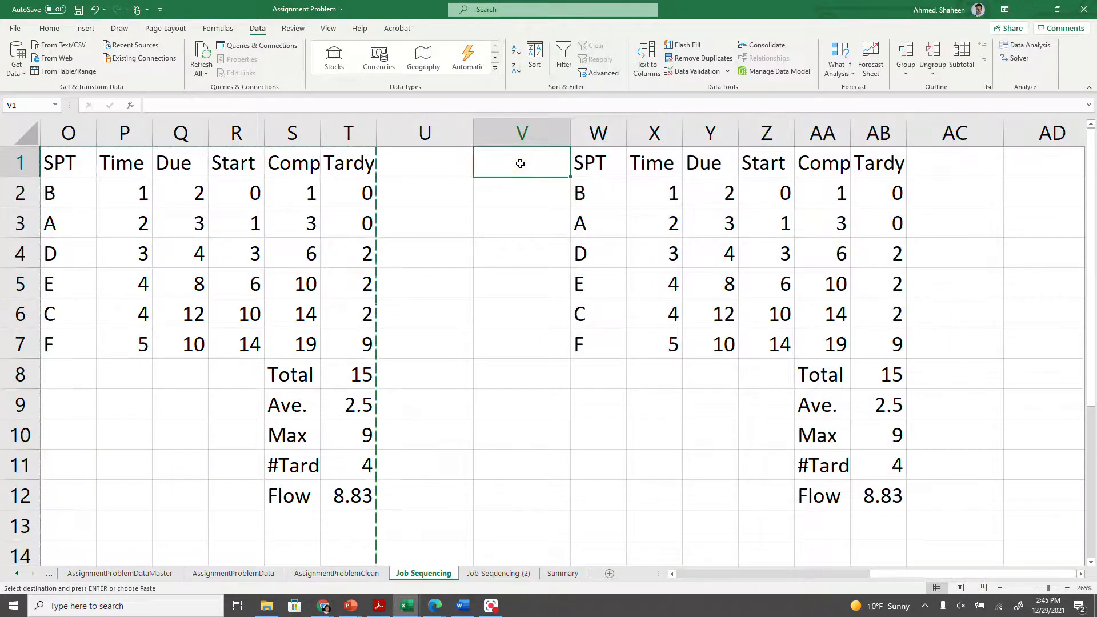
type("s")
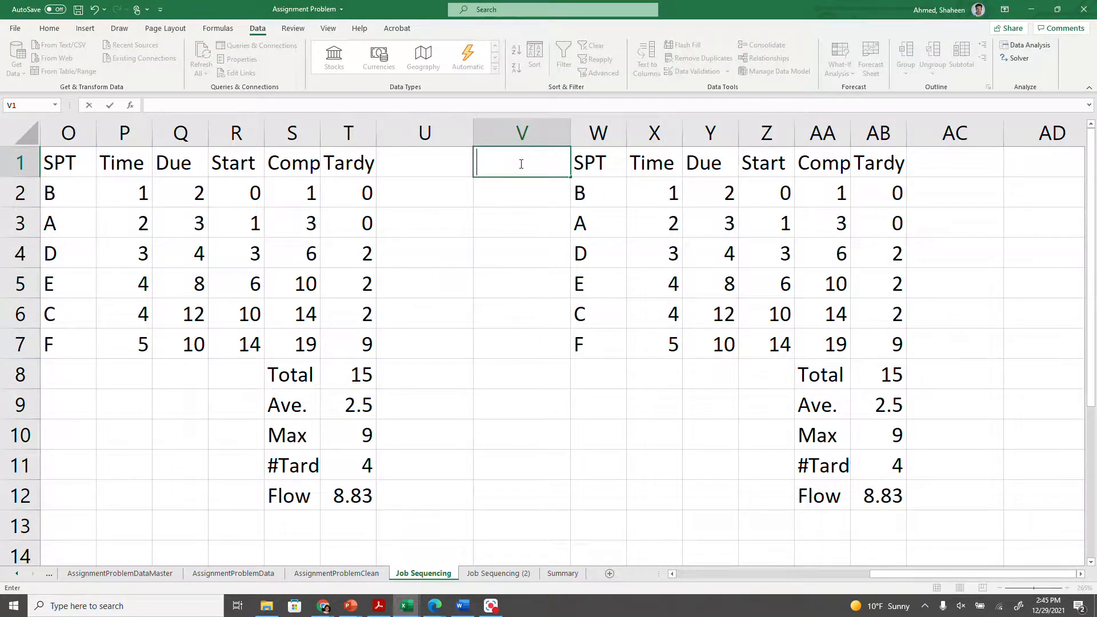
type("Slack")
key("Tab")
key("Delete")
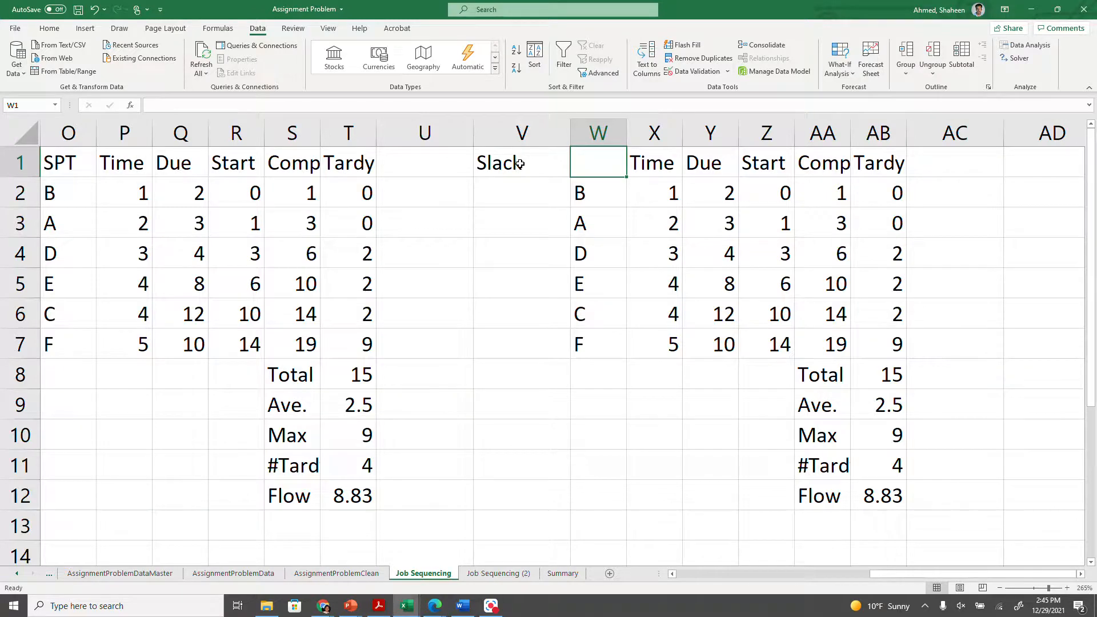
type("JOb")
key("BackSpace")
key("BackSpace")
type("ob")
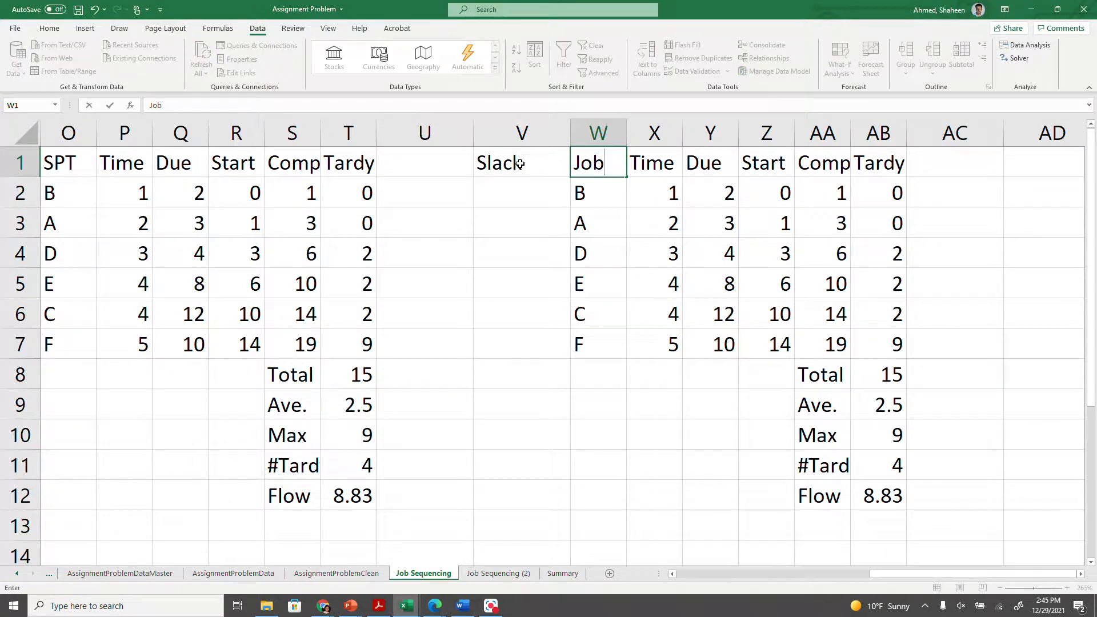
key("Return")
- Enter the slack formula =Y2-$Z$2-X2 in V2, subtracting the fixed start and the job time from the due date
type("=")
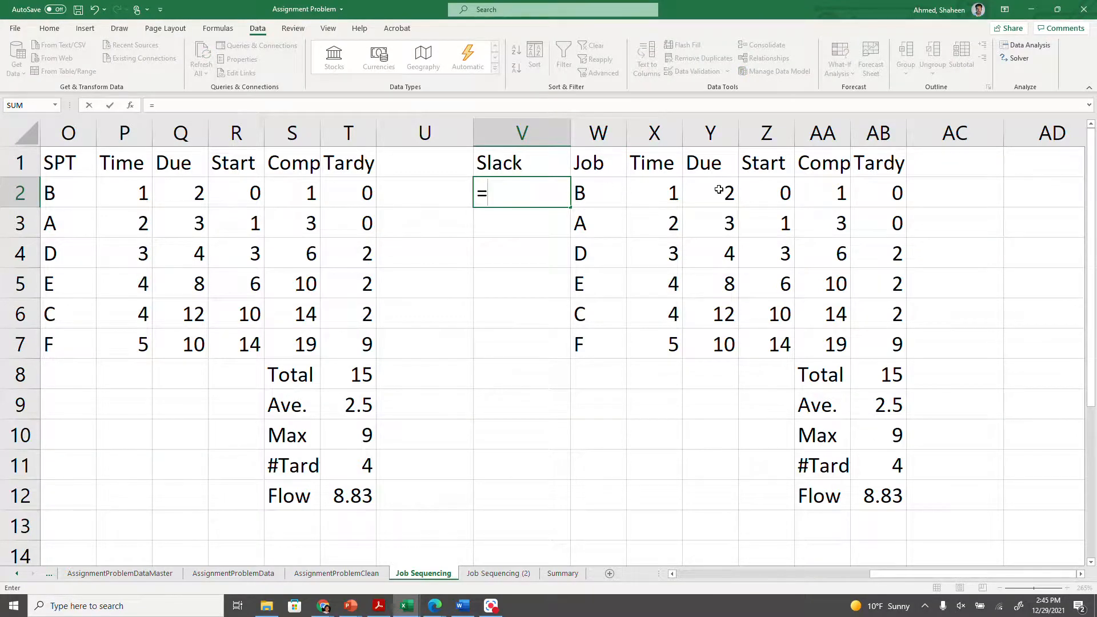
left_click(701, 192)
type("-")
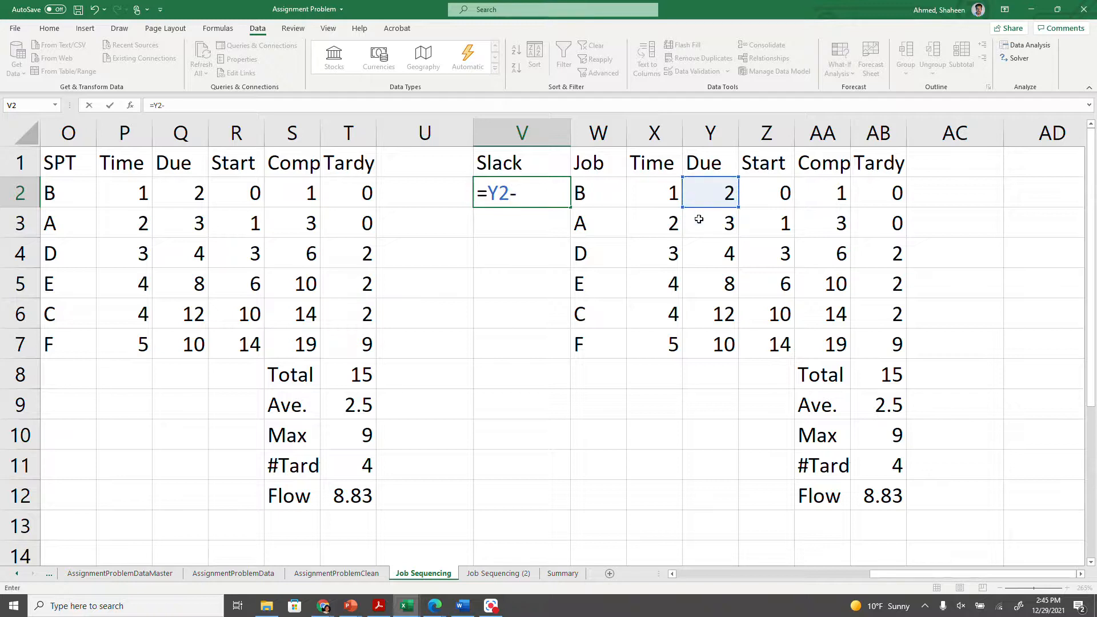
left_click(766, 190)
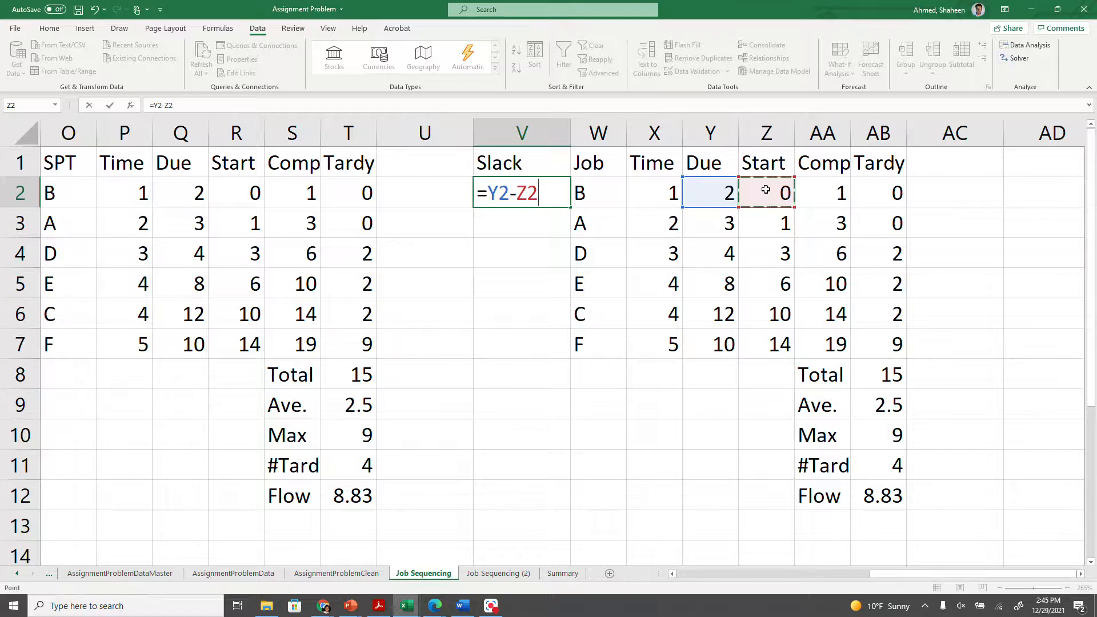
key("F4")
type("-")
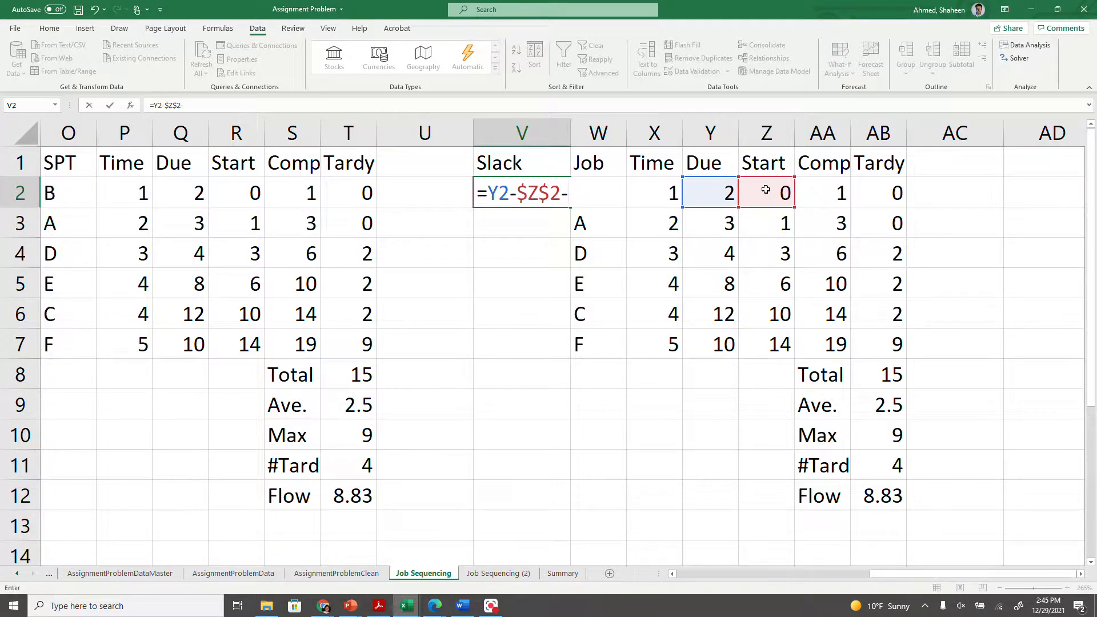
left_click(668, 197)
key("Return")
- Fill the slack formula from V2 down through V12 and clear the surplus results in V8:V12
left_click(533, 191)
left_click_drag(572, 212, 569, 503)
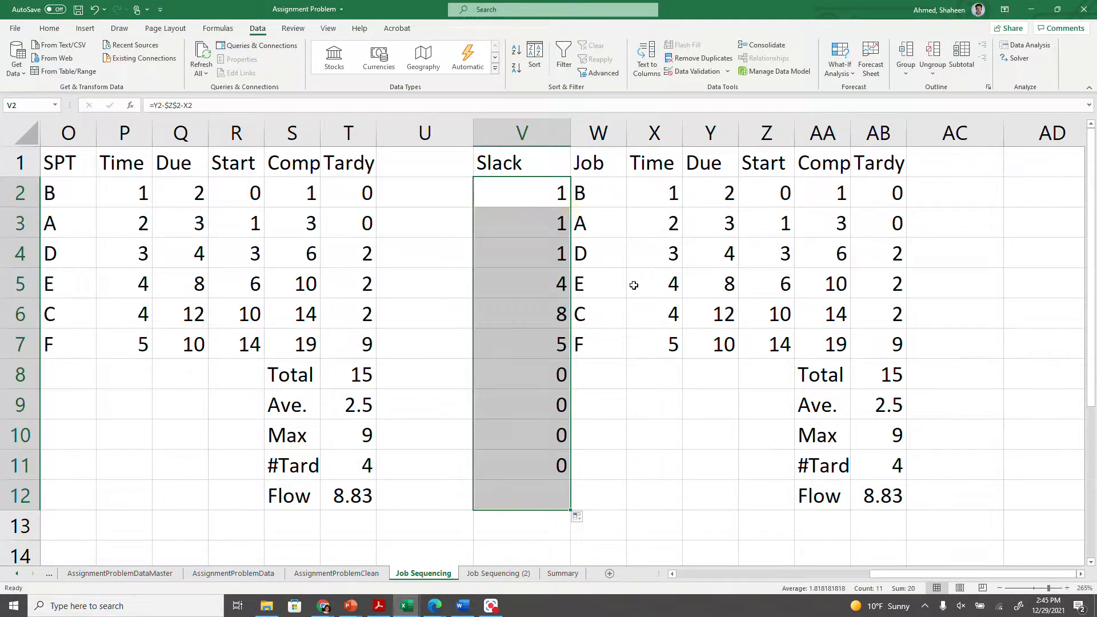
left_click_drag(531, 374, 534, 499)
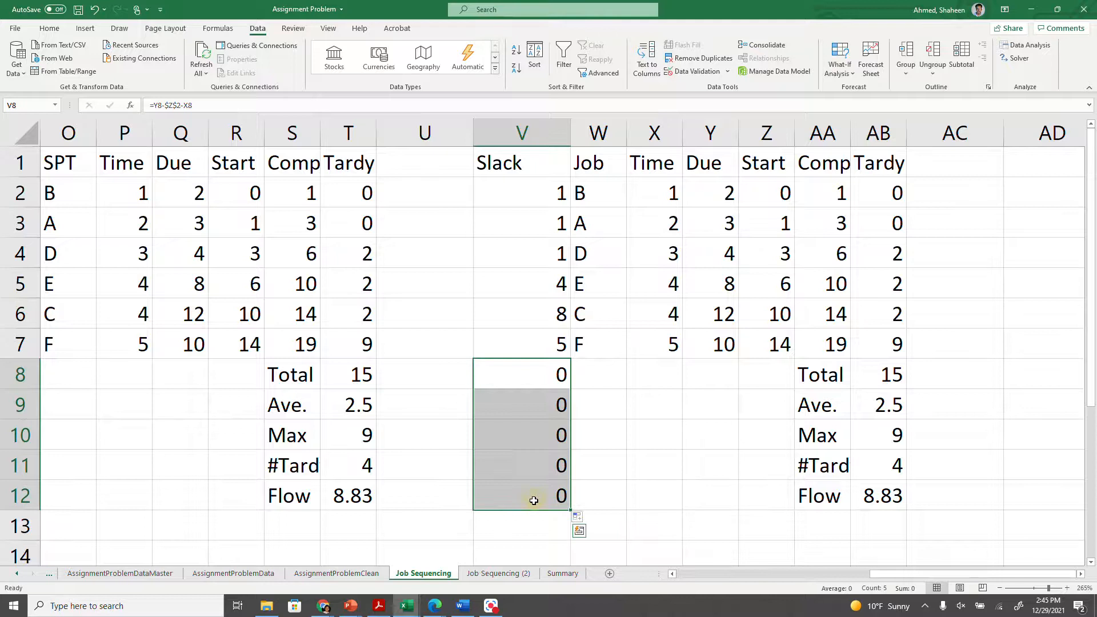
key("Delete")
left_click(572, 323)
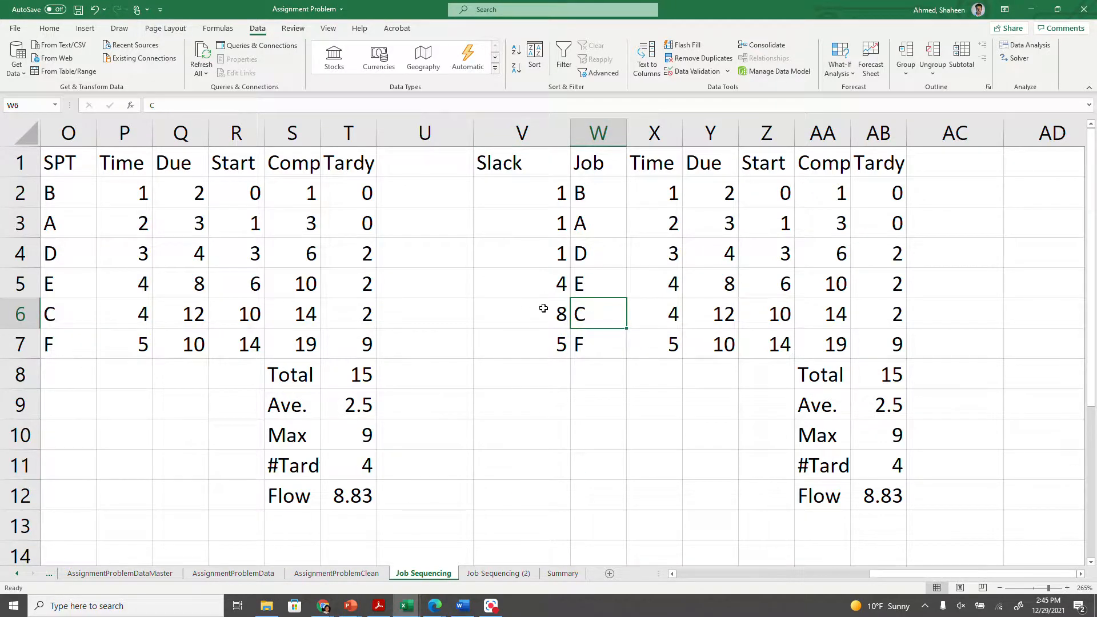
left_click_drag(914, 574, 650, 580)
left_click_drag(60, 134, 180, 135)
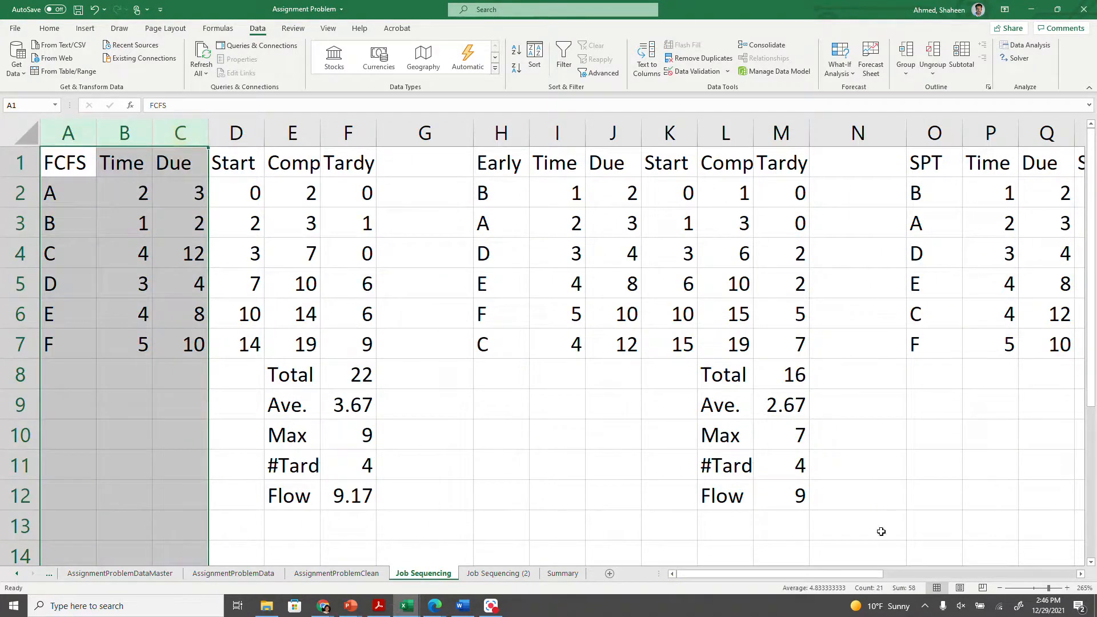
left_click_drag(832, 577, 1072, 573)
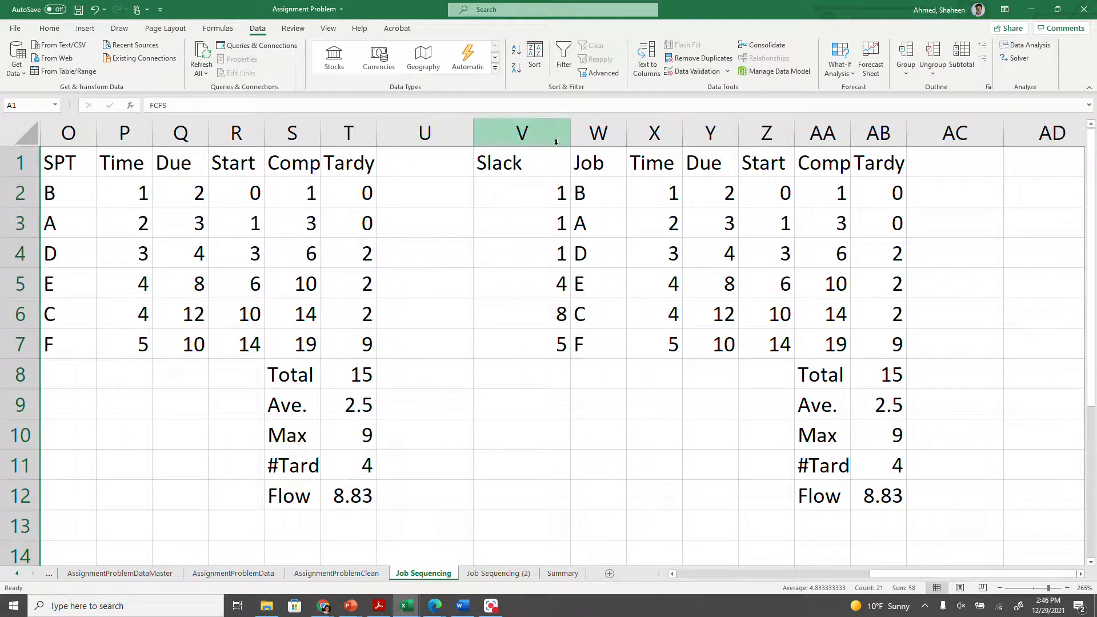
- Autofit column V and sort the slack, job, time and due columns V through Y by Slack in ascending order
double_click(570, 131)
left_click_drag(506, 135, 665, 132)
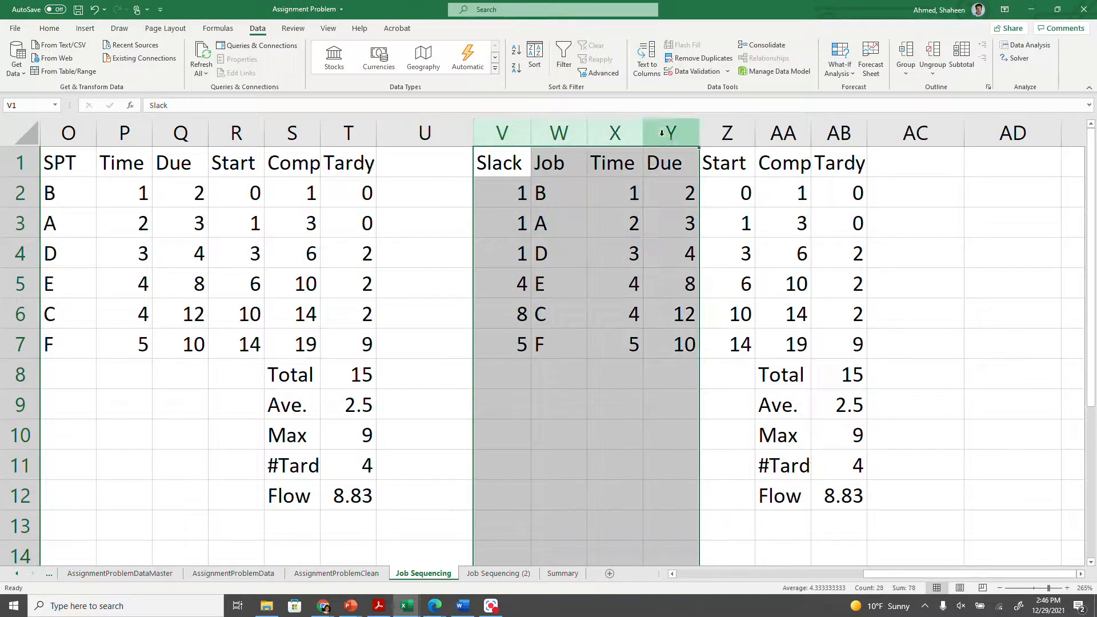
left_click(535, 56)
left_click(549, 270)
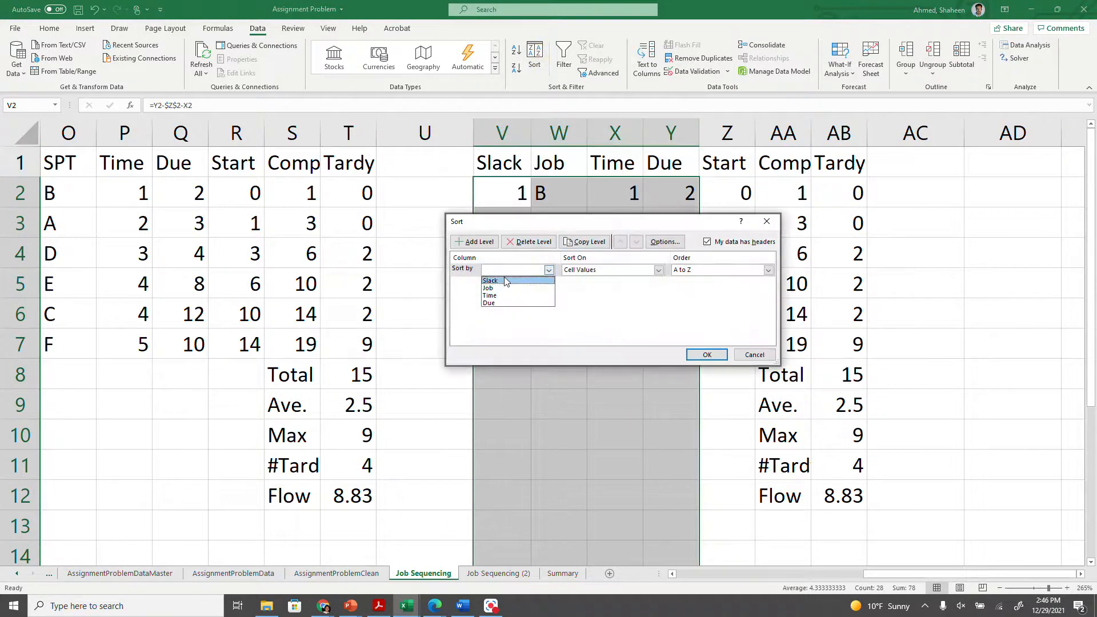
left_click(505, 280)
left_click(707, 356)
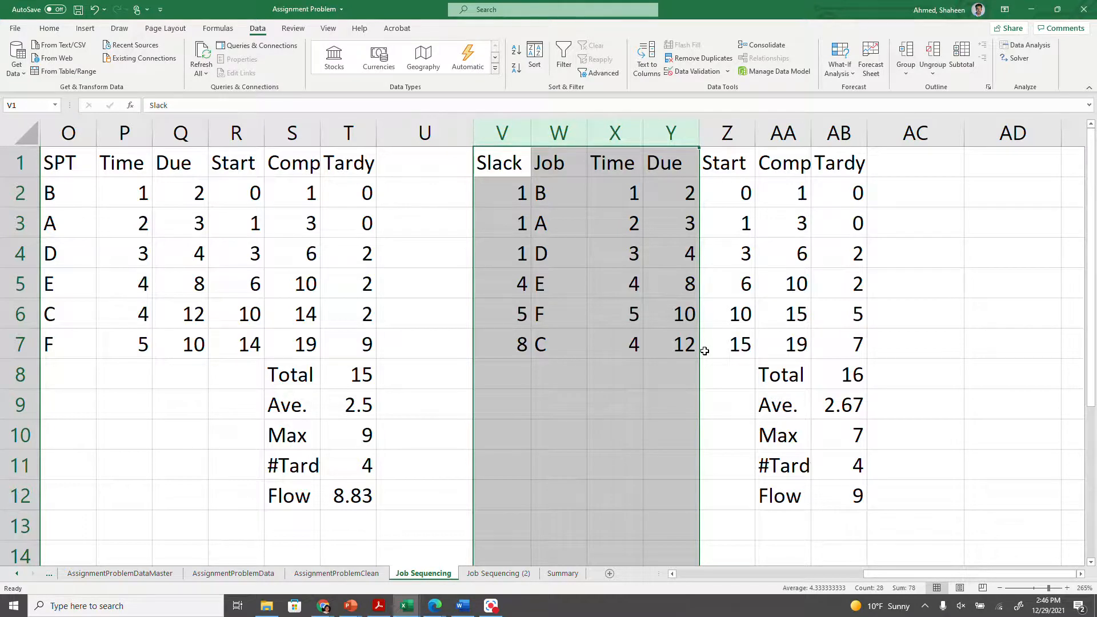
- Re-sort columns V through Y by Slack from smallest to largest, adding Job from A to Z as a second level for ties
left_click_drag(511, 223, 507, 245)
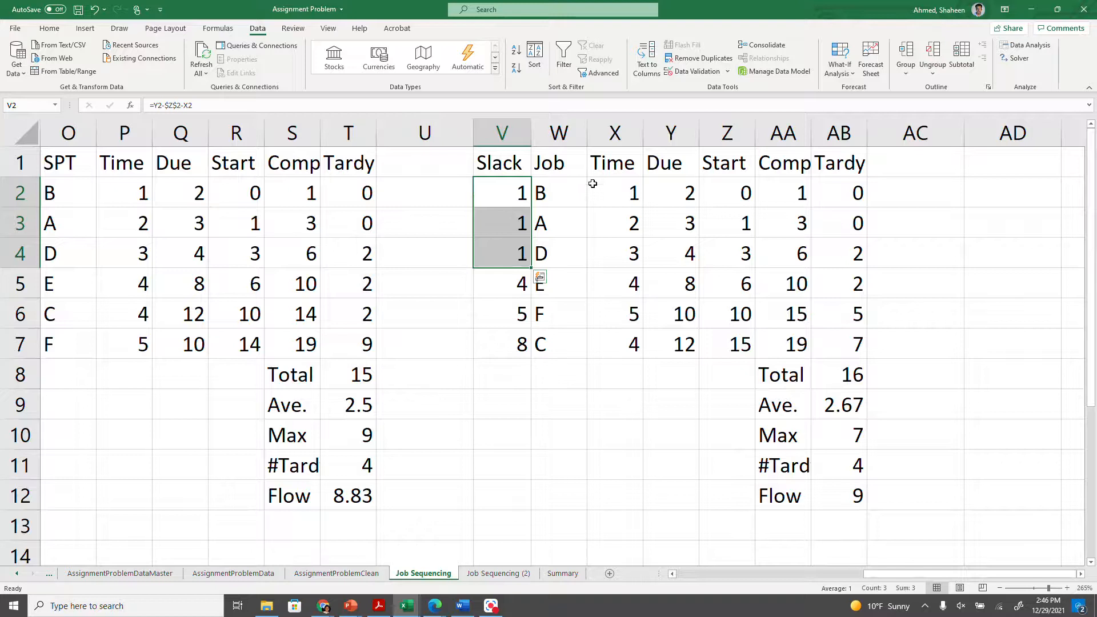
left_click(511, 136)
left_click_drag(511, 136, 674, 137)
left_click(542, 59)
left_click(474, 241)
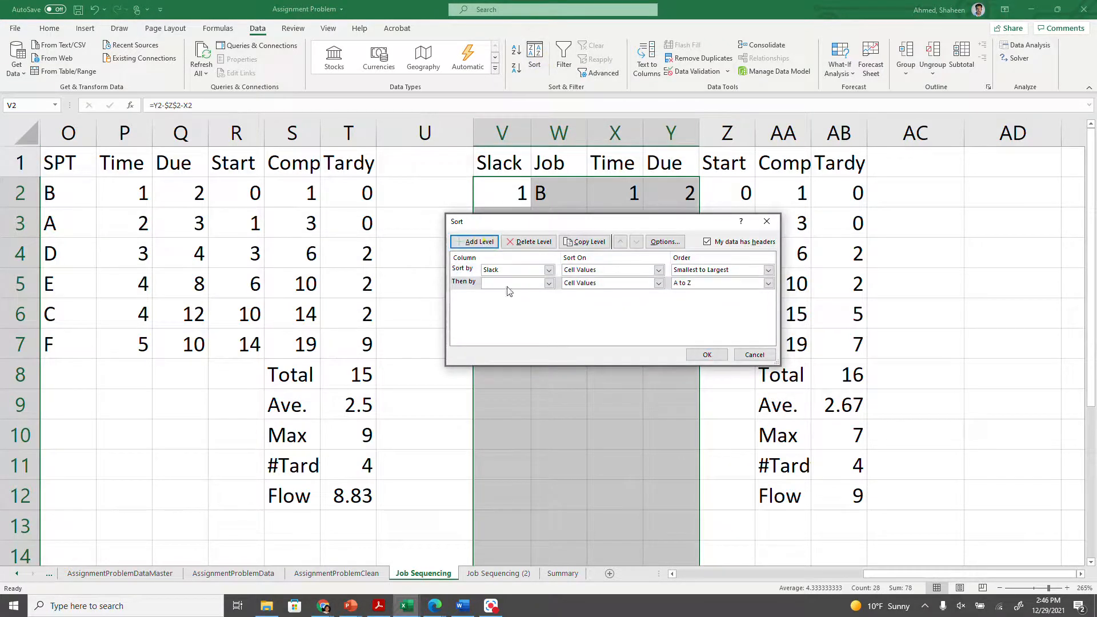
left_click(548, 283)
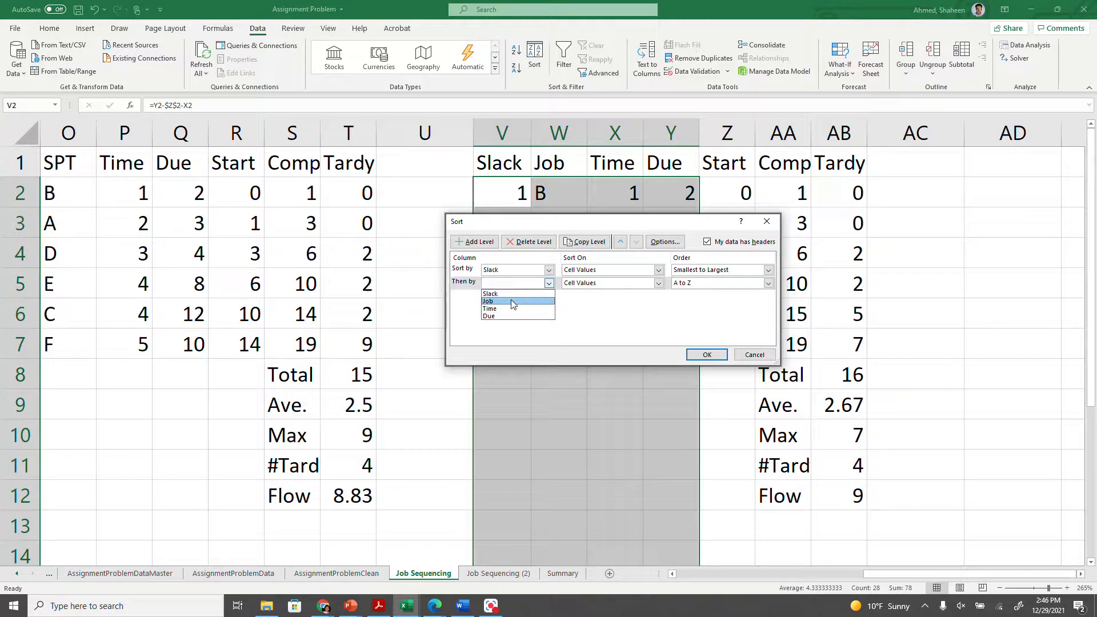
left_click(513, 302)
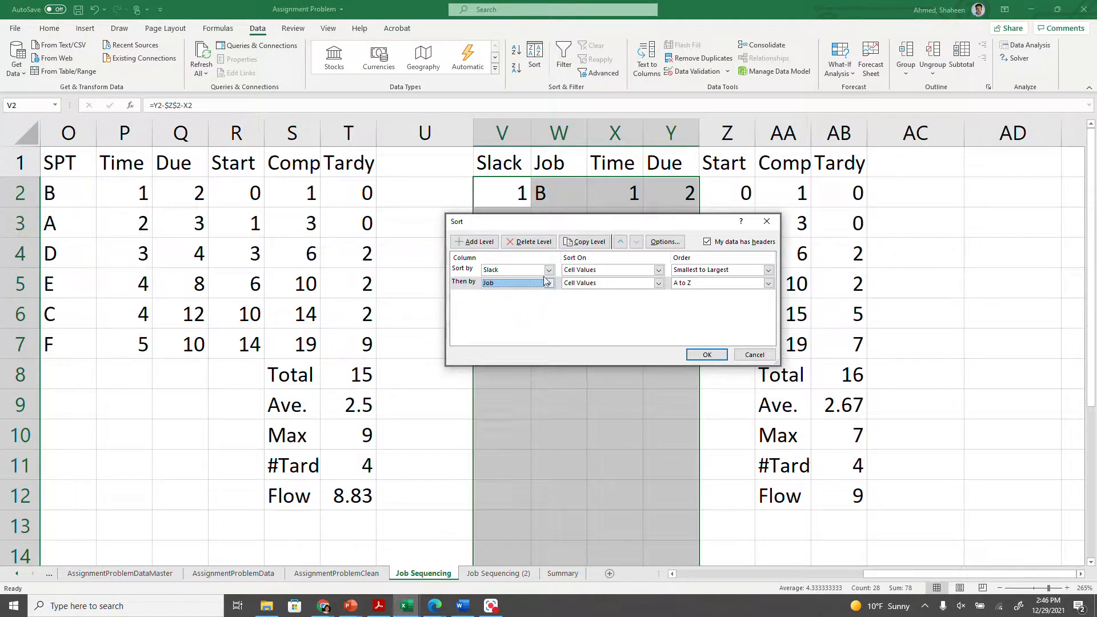
key("Return")
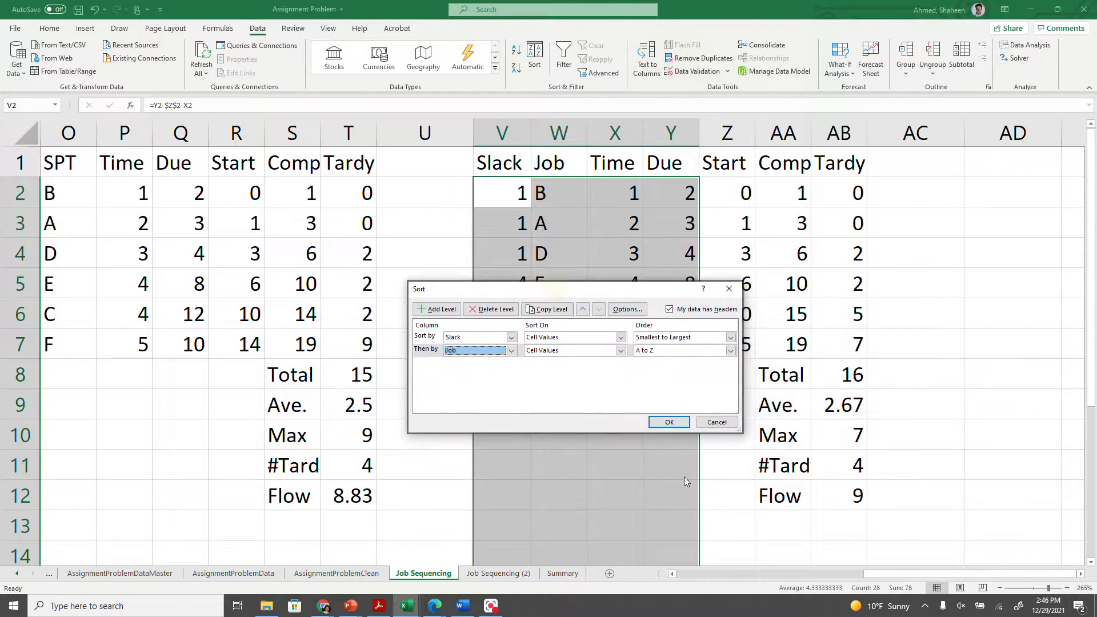
left_click(669, 422)
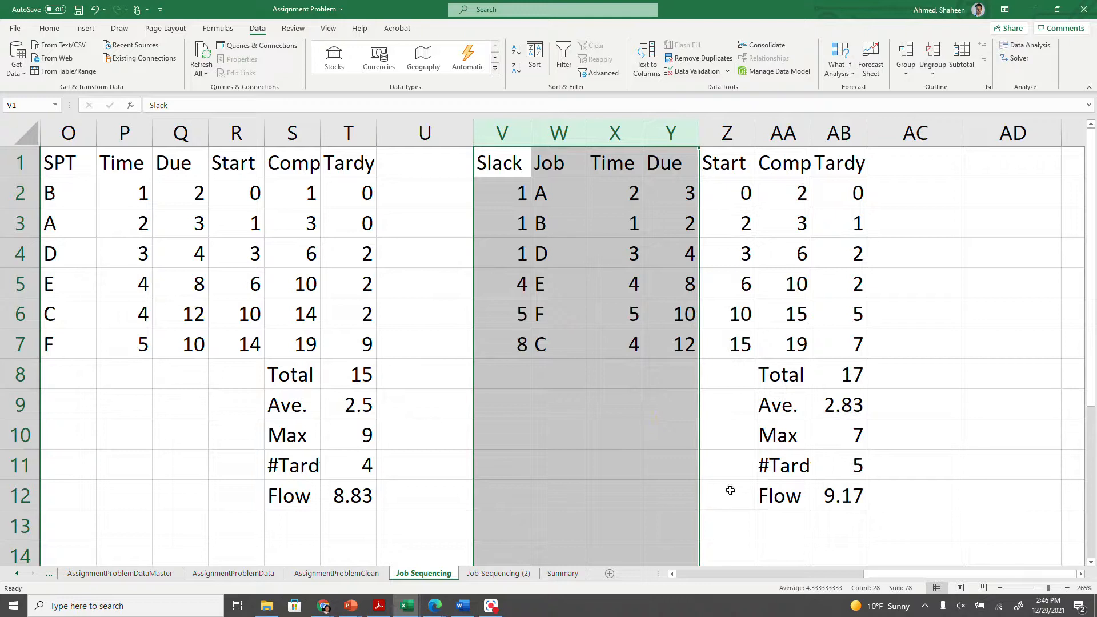
- Examine the tied jobs and tardiness measures in the Slack table and the comparison of all four rules on the Summary sheet
left_click_drag(509, 183, 509, 255)
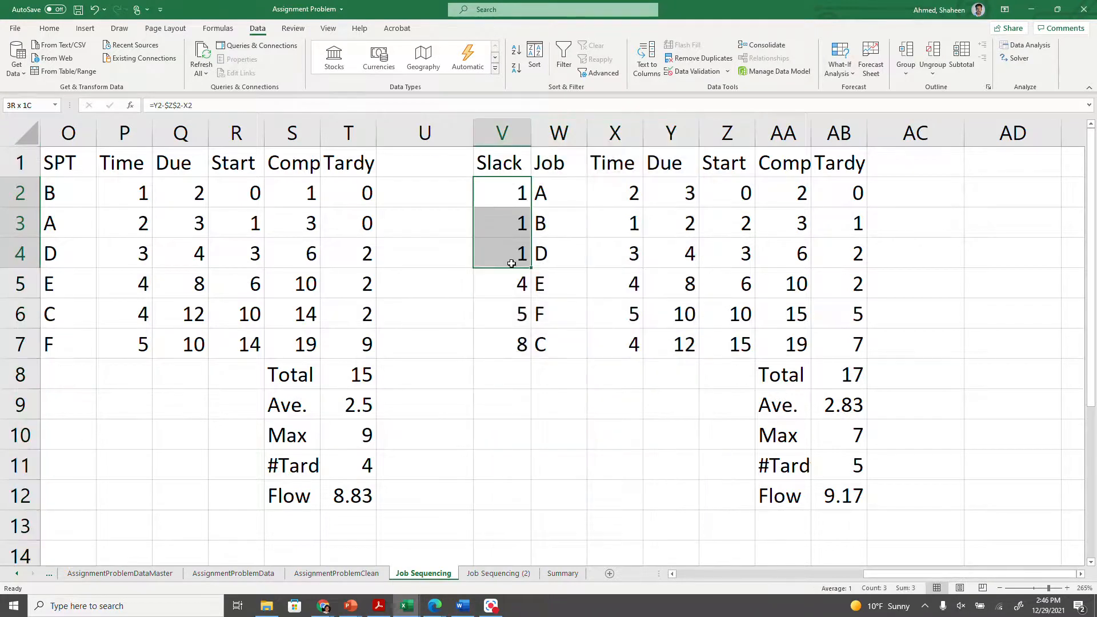
left_click_drag(563, 194, 559, 258)
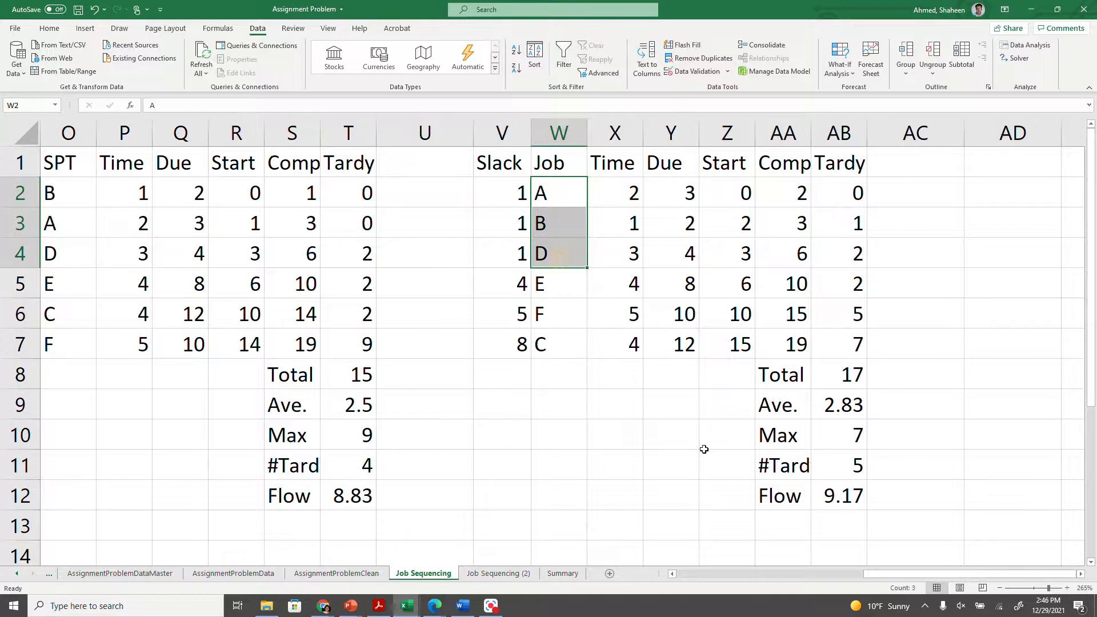
left_click(705, 448)
left_click_drag(788, 377, 840, 495)
left_click_drag(254, 371, 286, 434)
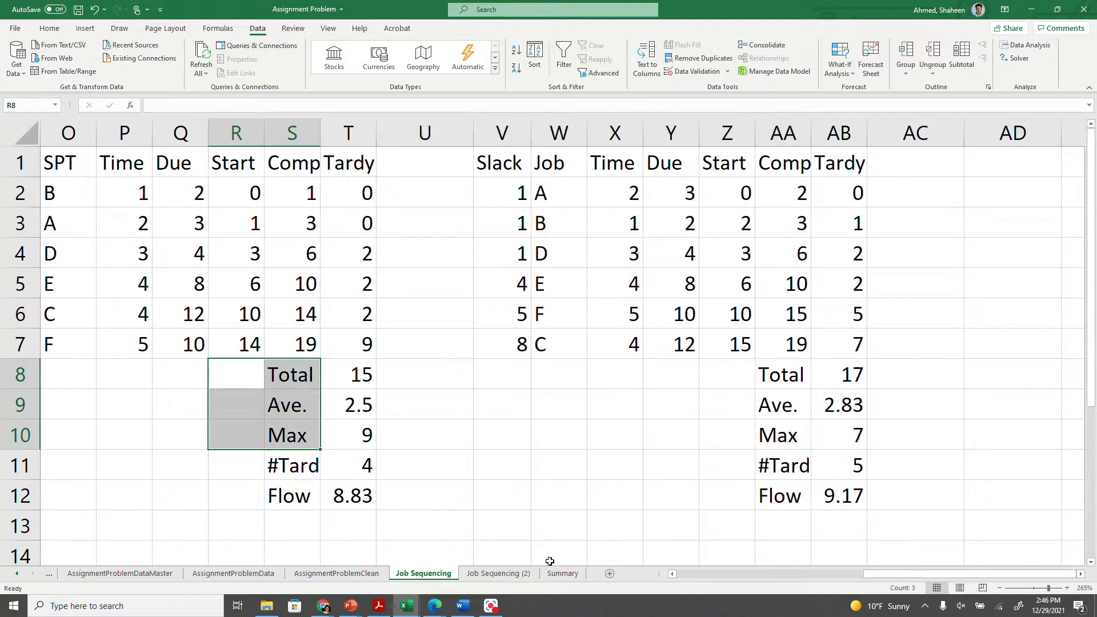
left_click(563, 573)
left_click_drag(240, 182, 664, 419)
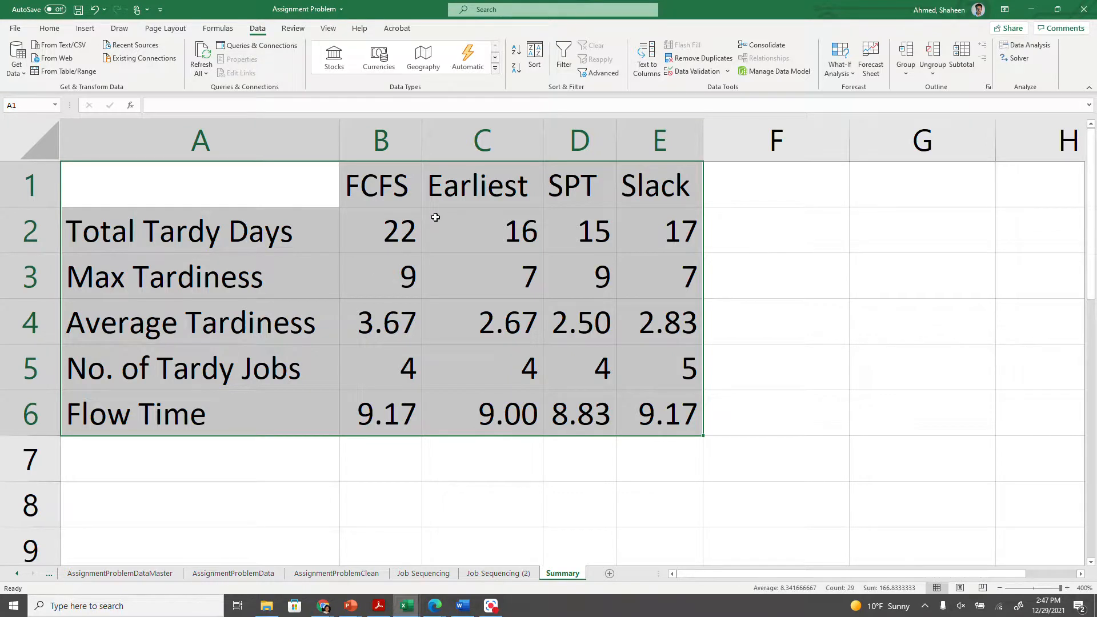
- Compare the FCFS tardiness measures and flow time with the Earliest and SPT results, and hide the FCFS column on the Summary sheet
left_click(383, 133)
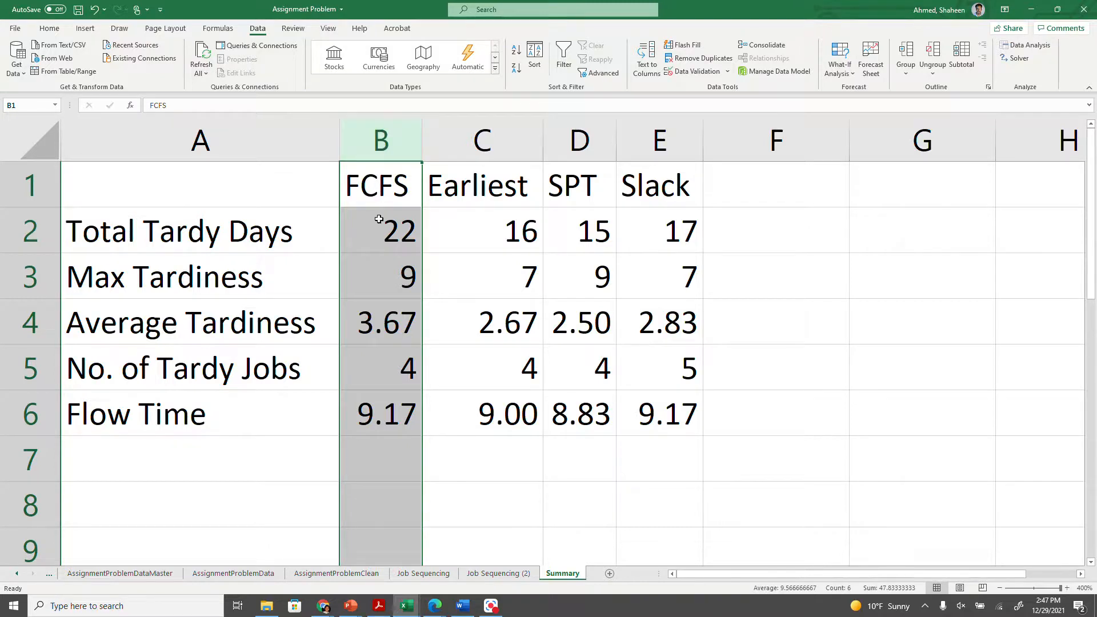
left_click(387, 238)
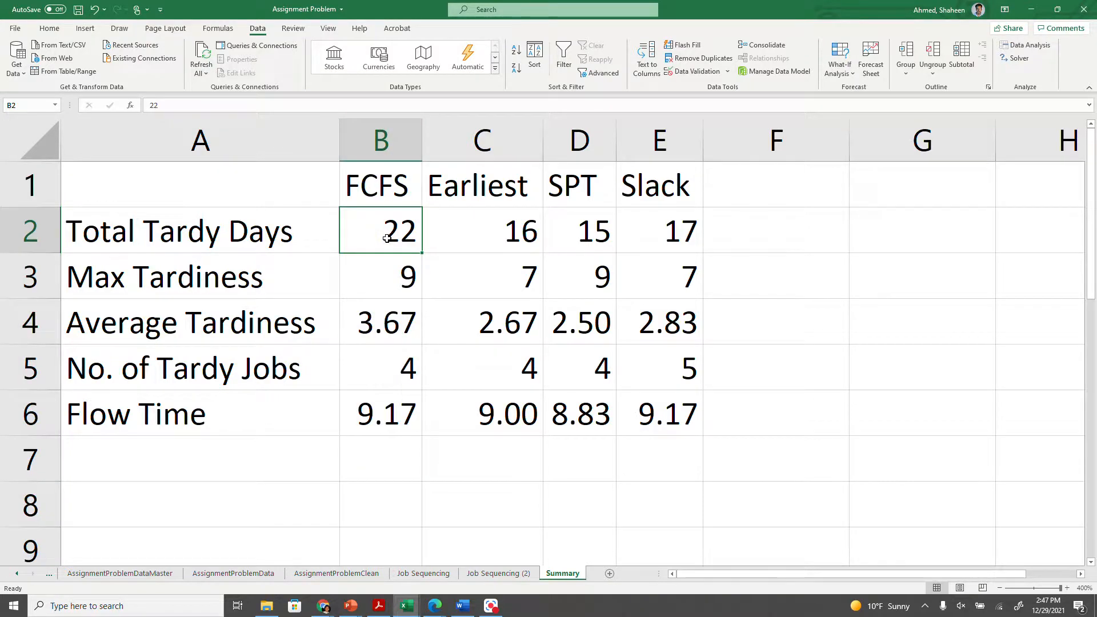
left_click(380, 331)
left_click(396, 274)
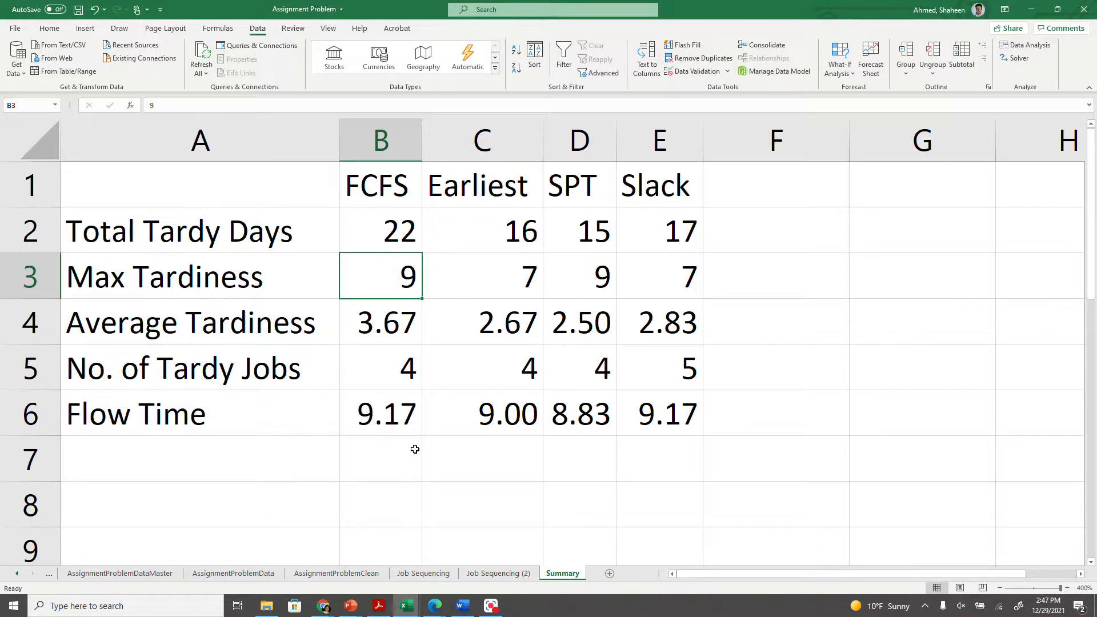
left_click(404, 418)
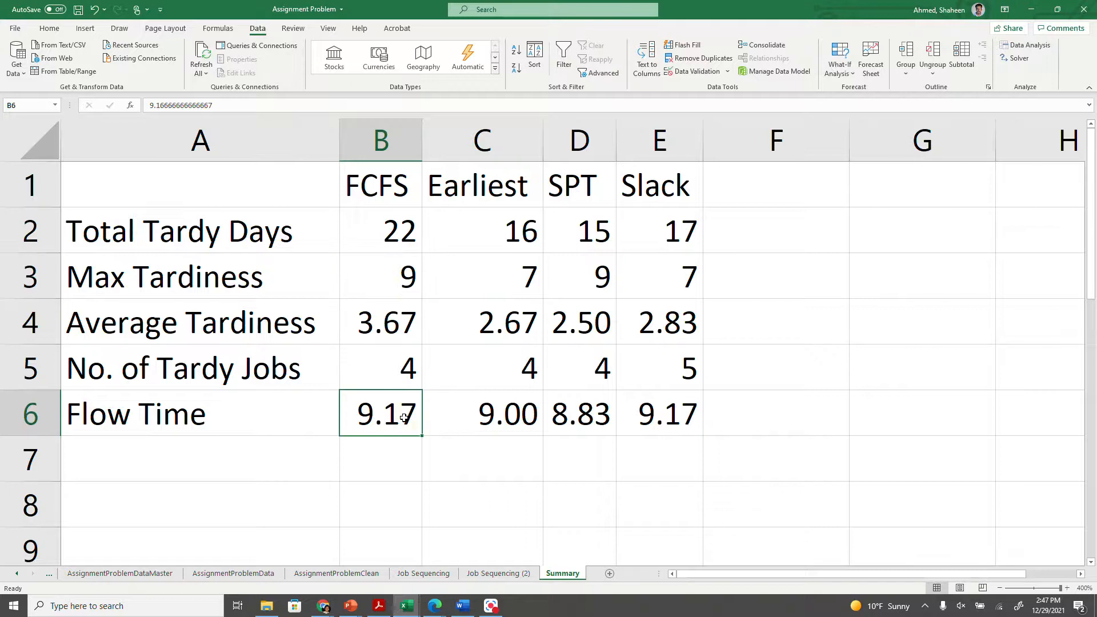
left_click(405, 371)
left_click_drag(405, 371, 580, 375)
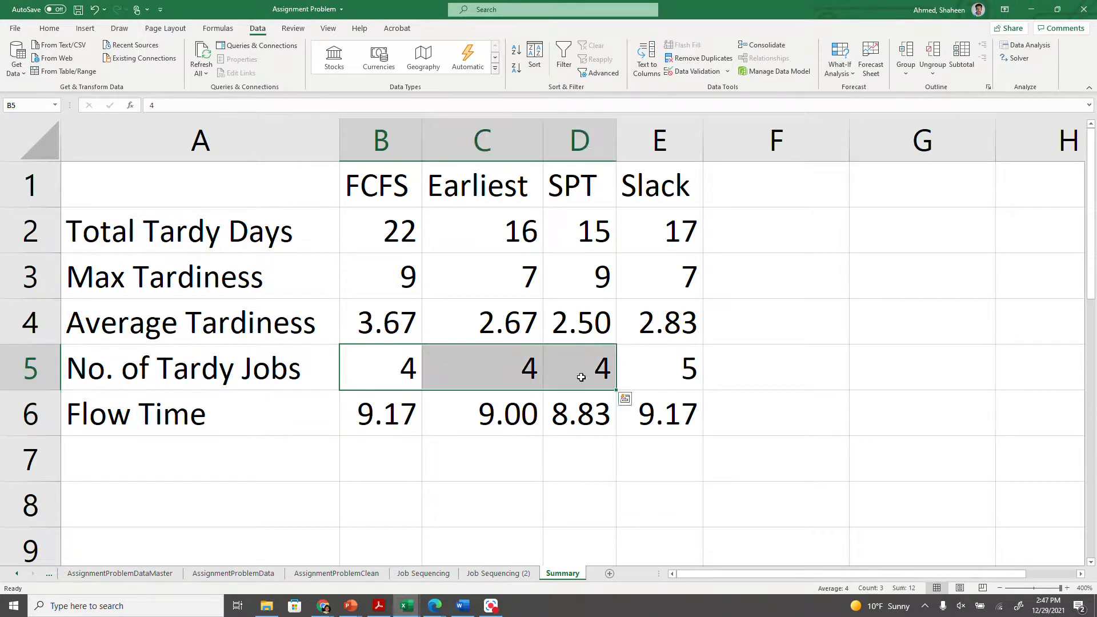
left_click_drag(508, 144, 580, 135)
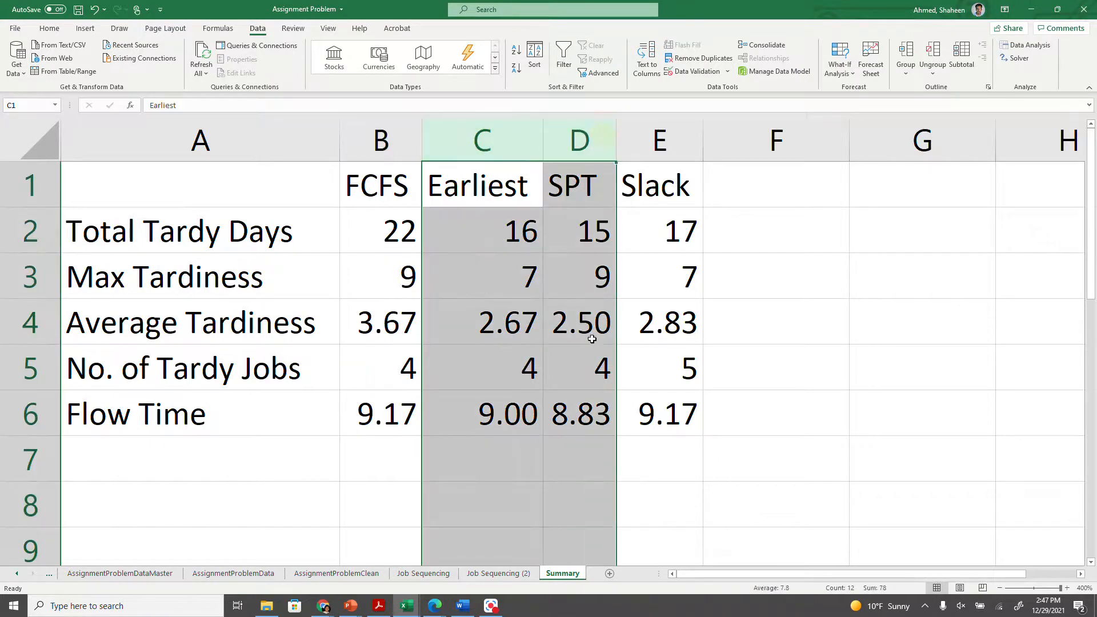
left_click_drag(523, 380, 595, 375)
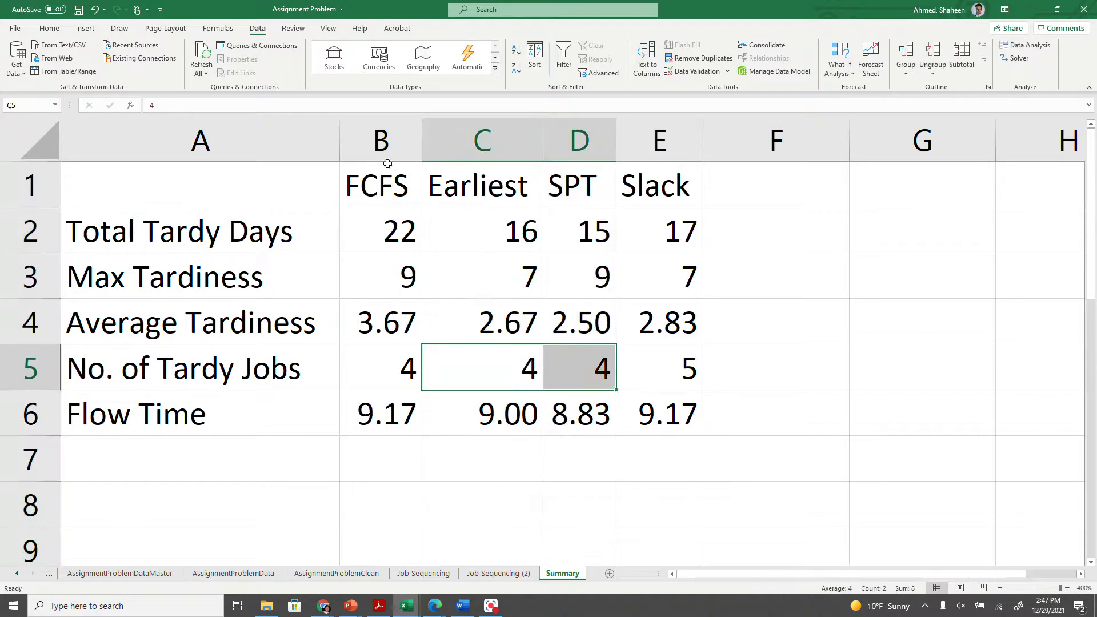
right_click(386, 143)
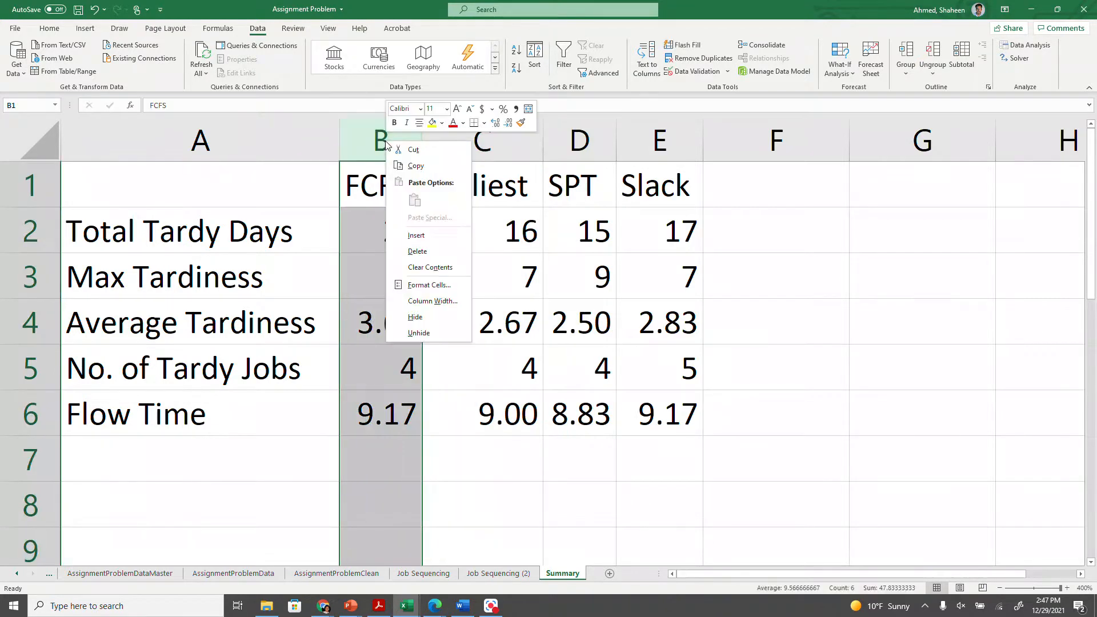
left_click(433, 315)
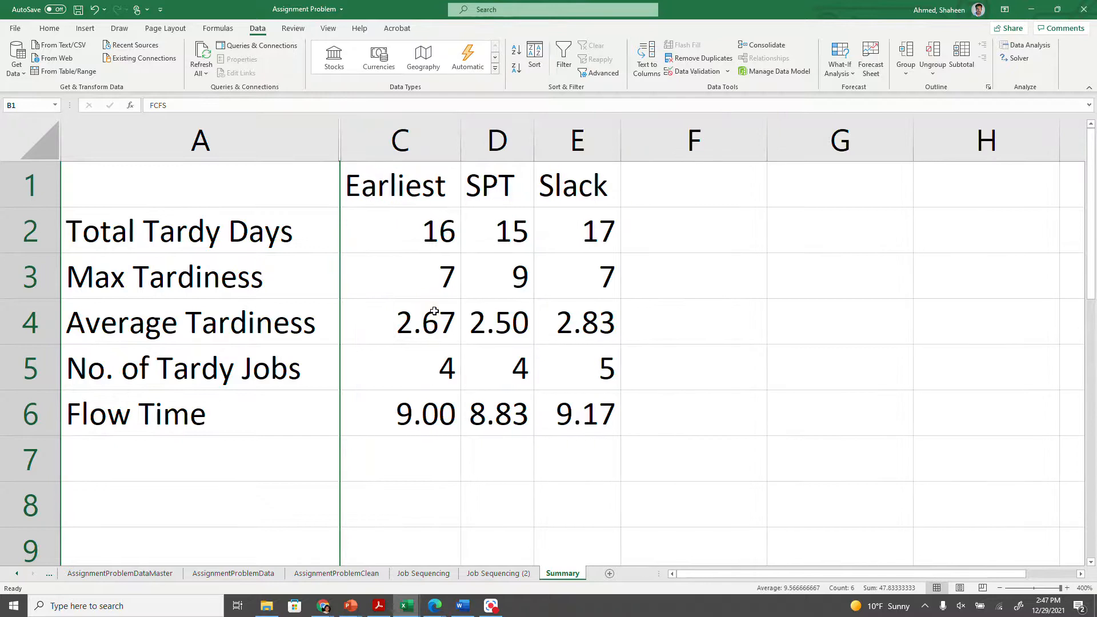
- Examine the SPT column's flow time, tardy jobs and average tardiness, and compare max tardiness across the Earliest, SPT and Slack rules
left_click(490, 410)
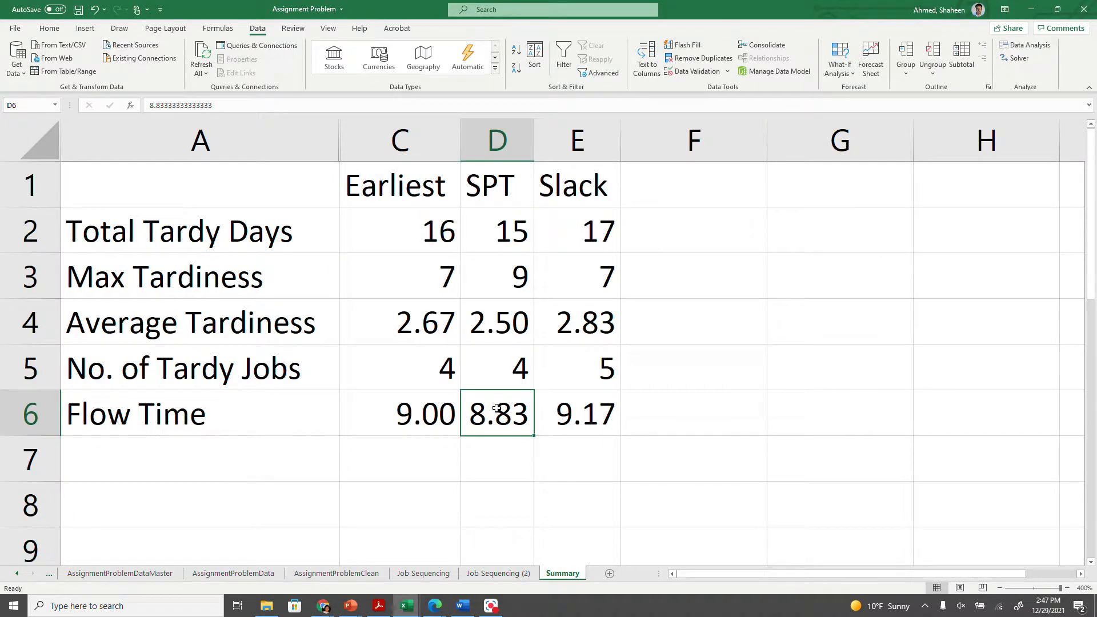
left_click_drag(414, 142, 642, 161)
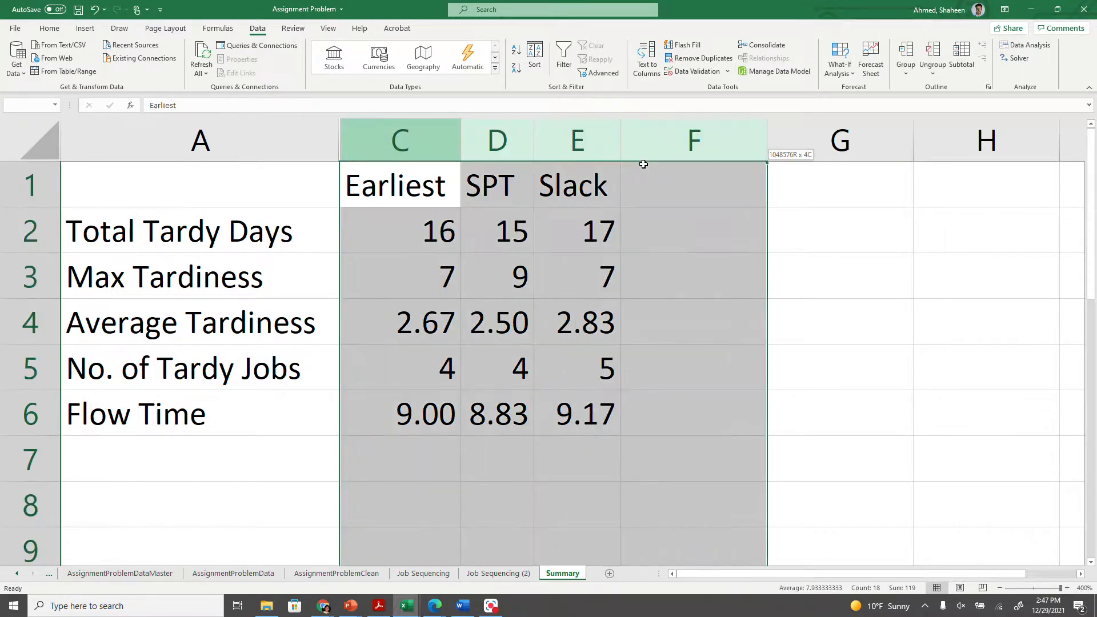
left_click(528, 273)
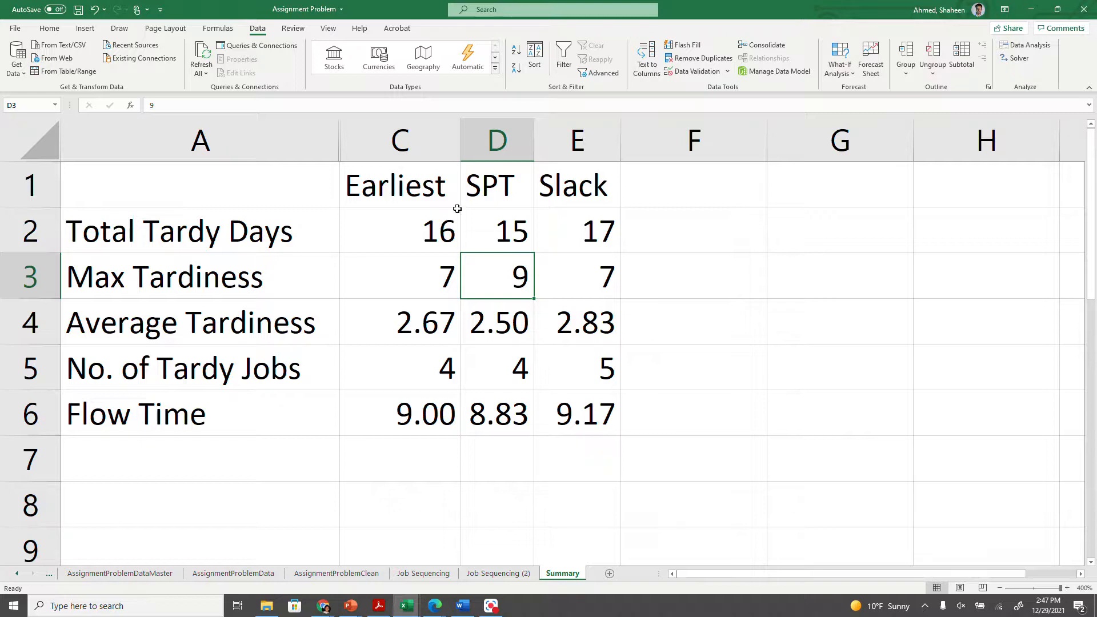
left_click(501, 220)
left_click(514, 140)
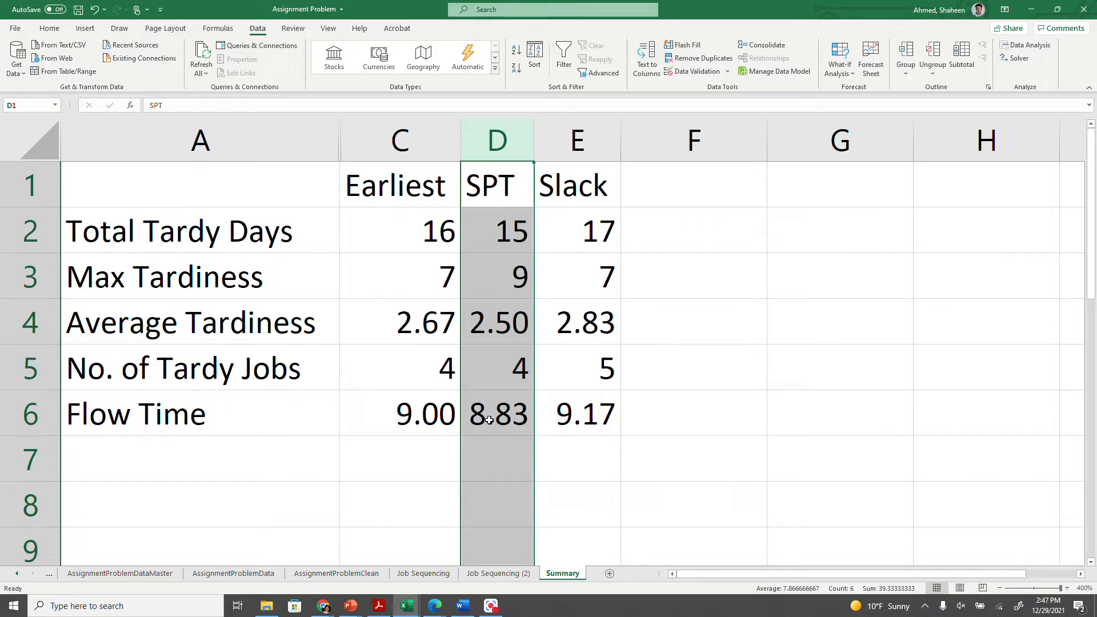
left_click(516, 374)
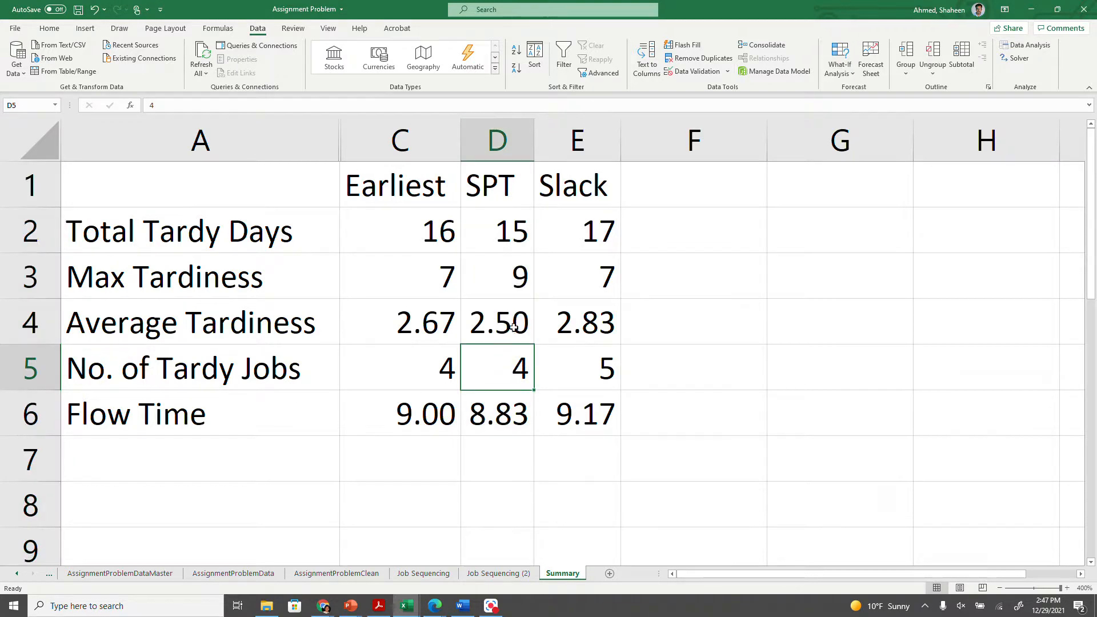
left_click(491, 329)
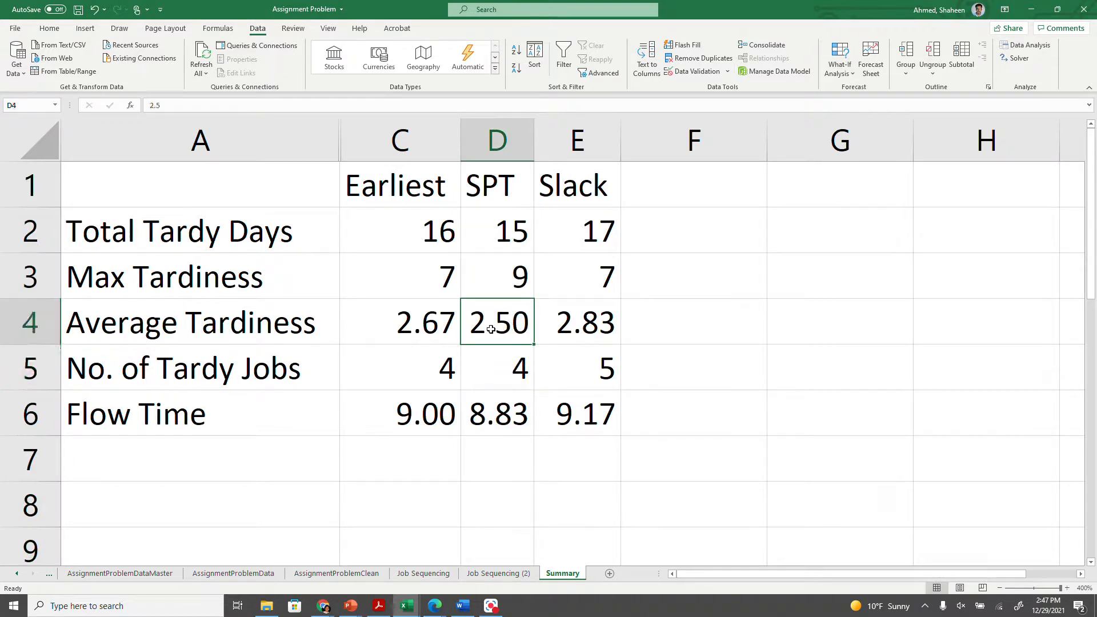
left_click(499, 279)
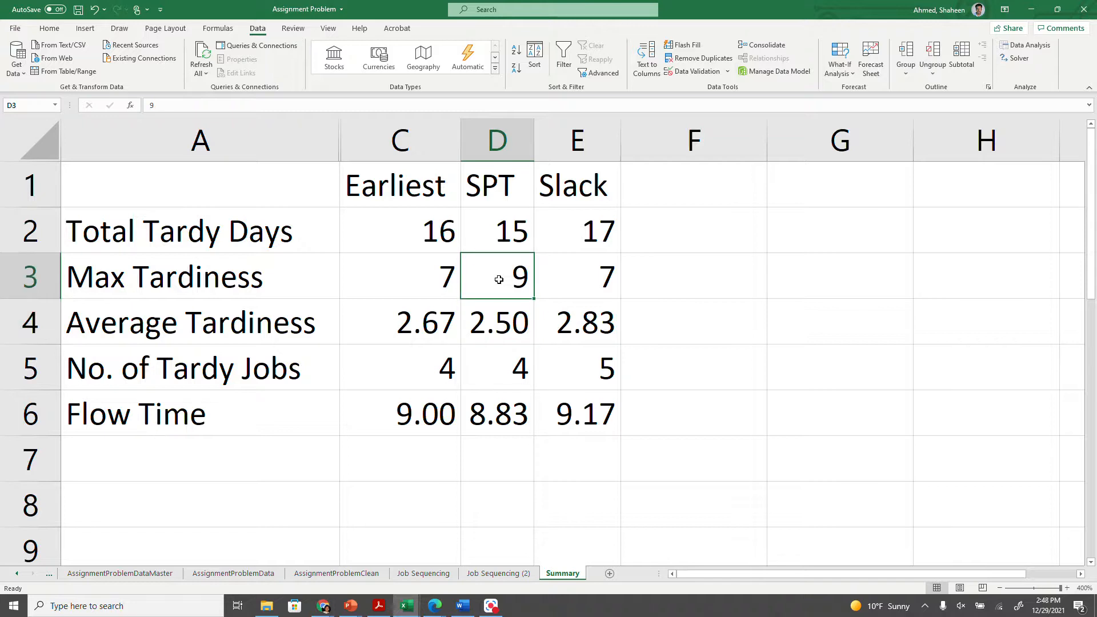
left_click(30, 276)
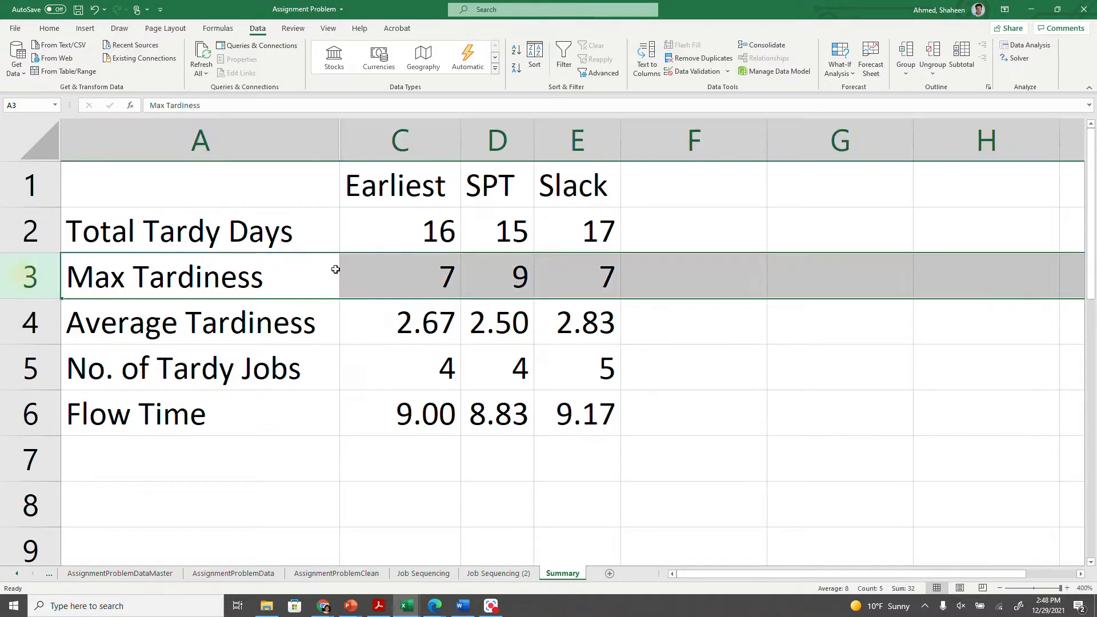
left_click(518, 273)
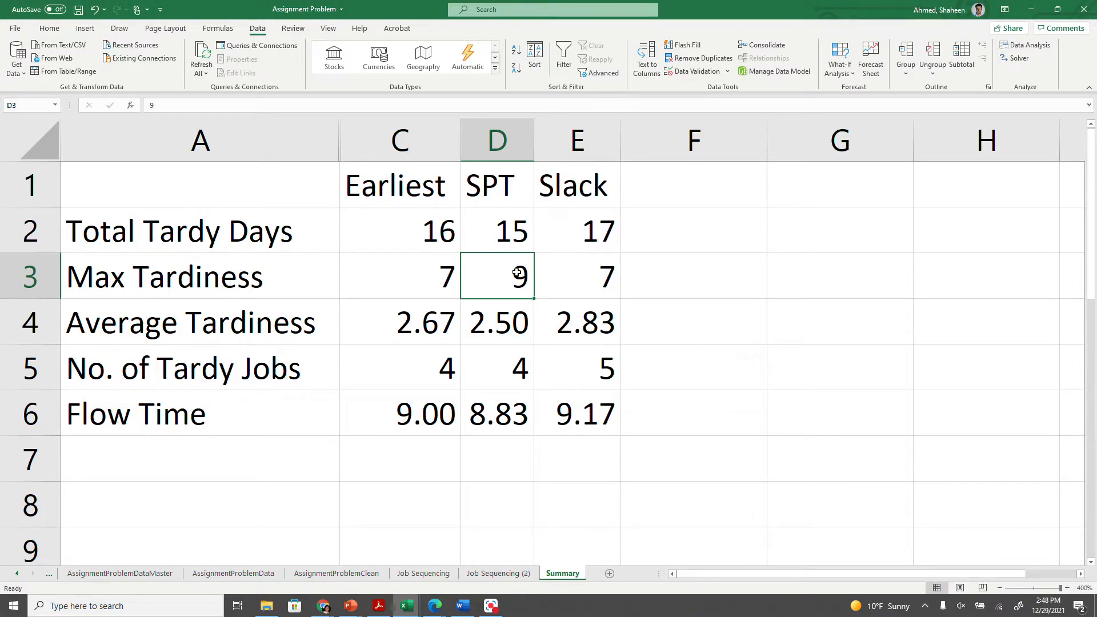
left_click(512, 120)
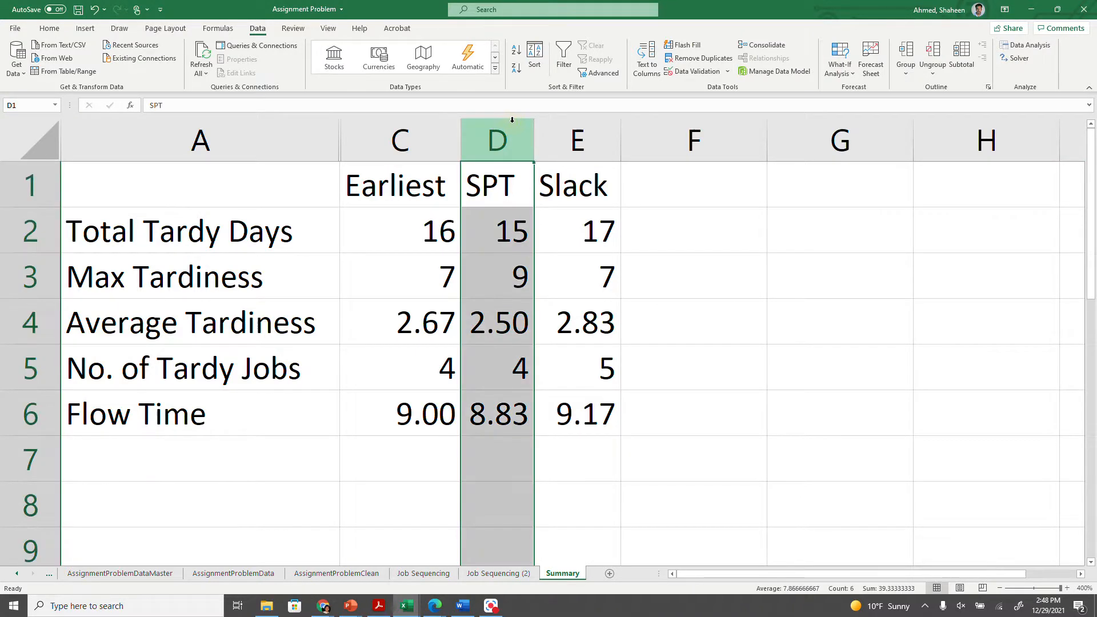
- Check the Earliest and Slack columns and hide the SPT column from the comparison
left_click(417, 132)
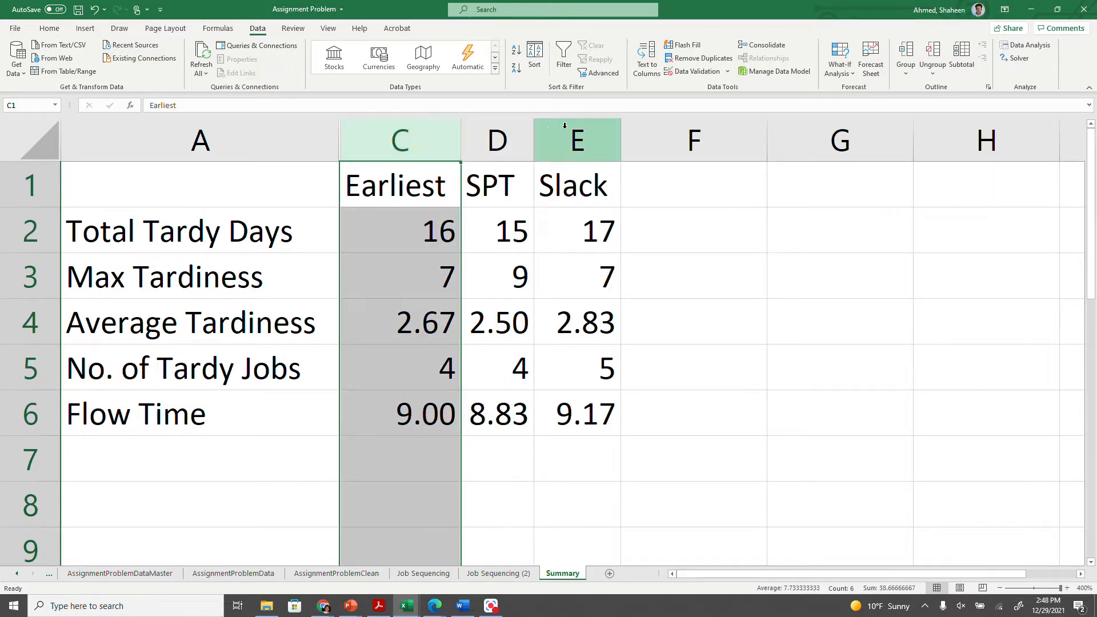
left_click(565, 126)
right_click(512, 123)
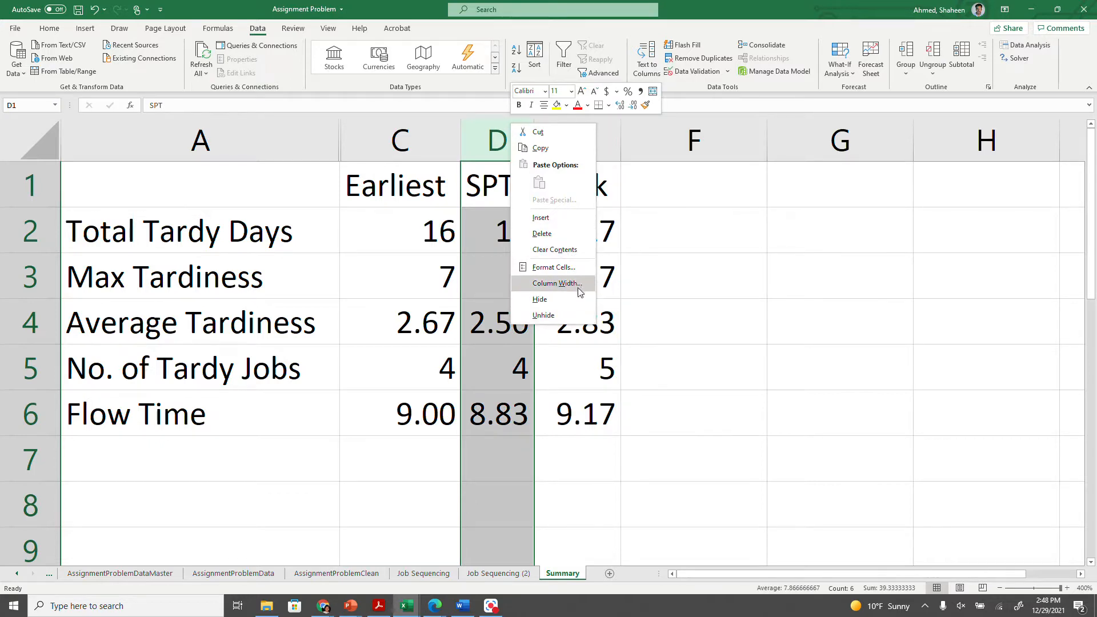
left_click(550, 302)
- Compare the Earliest and Slack results for flow time, tardy jobs and average tardiness, and hide the Slack column
left_click(403, 133)
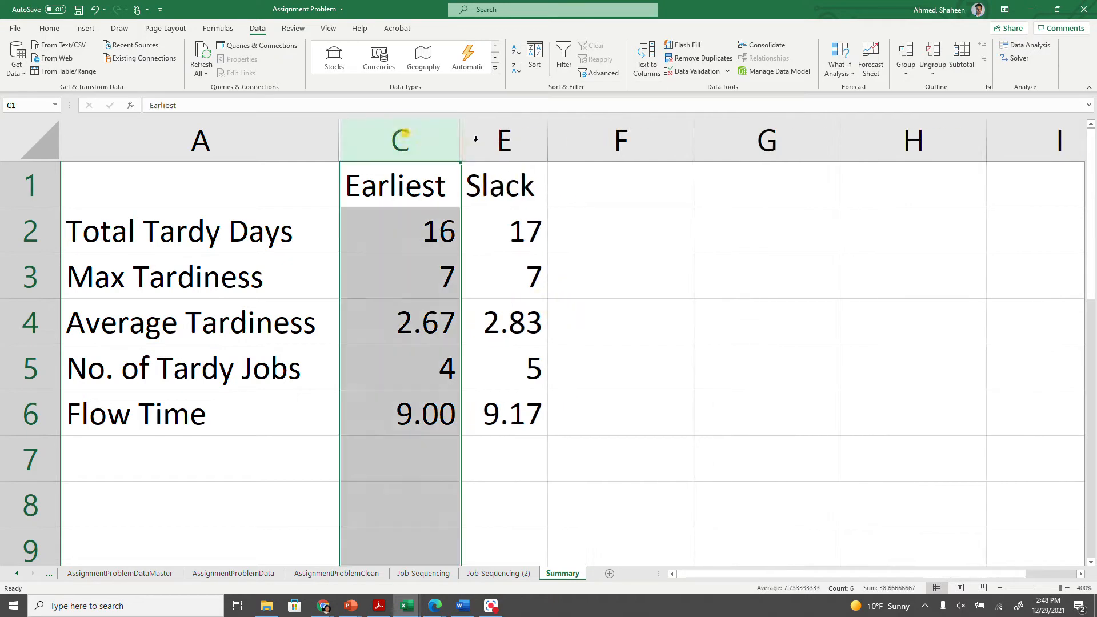
left_click(502, 136)
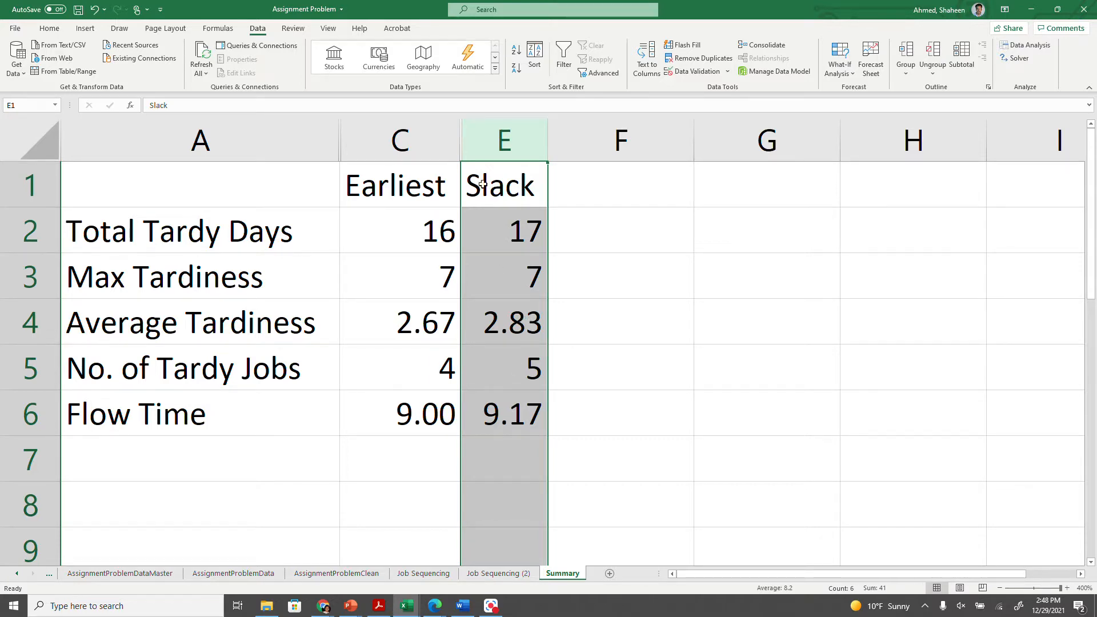
left_click_drag(436, 137, 492, 137)
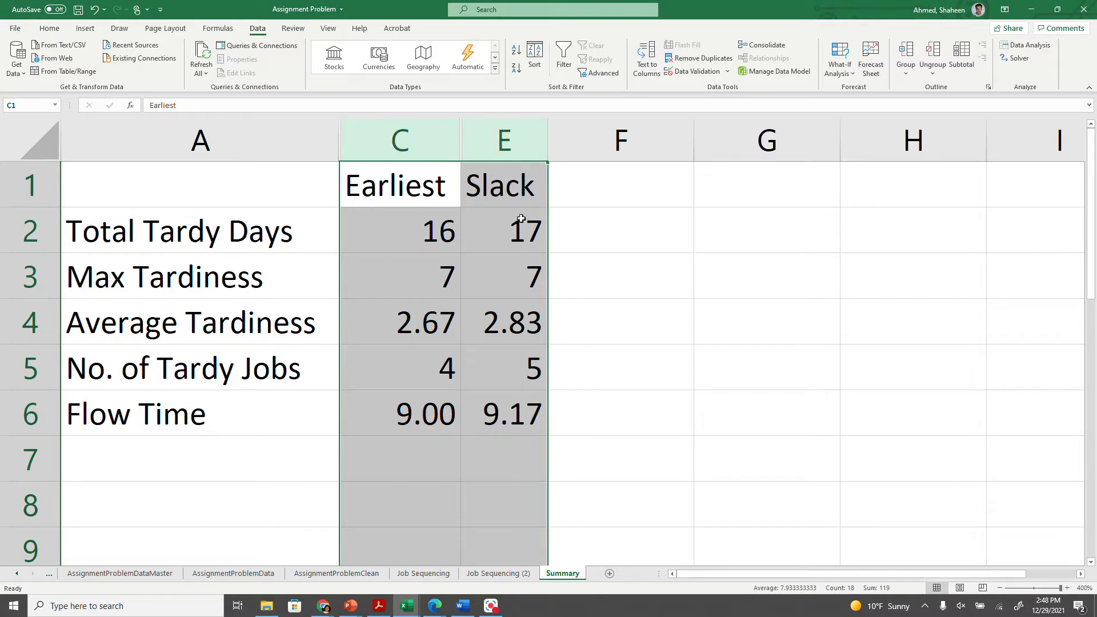
left_click(425, 138)
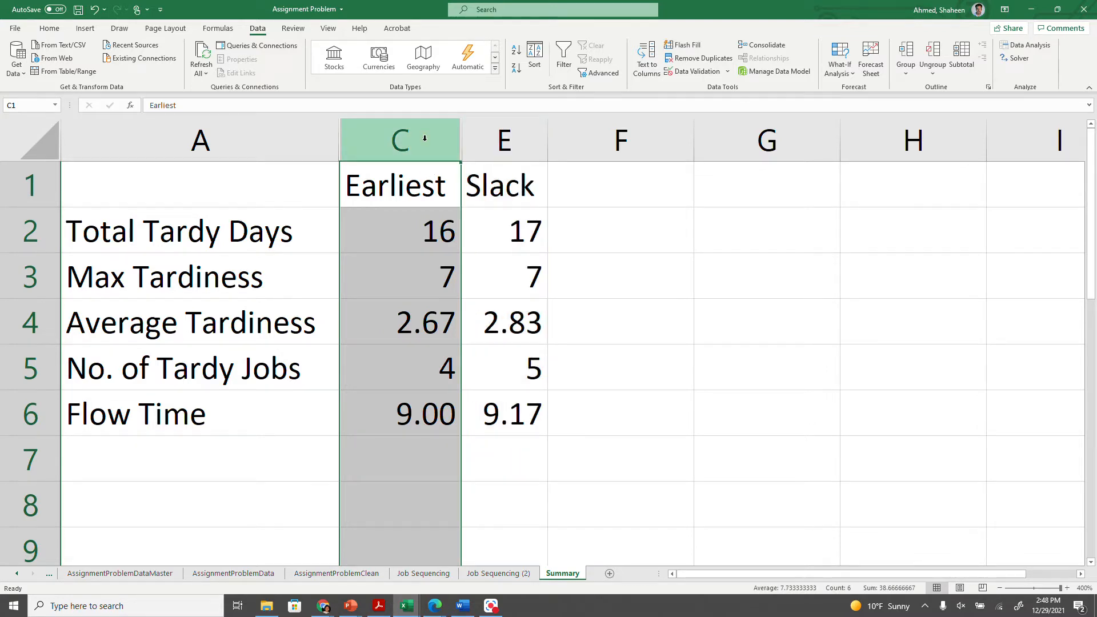
left_click(419, 410)
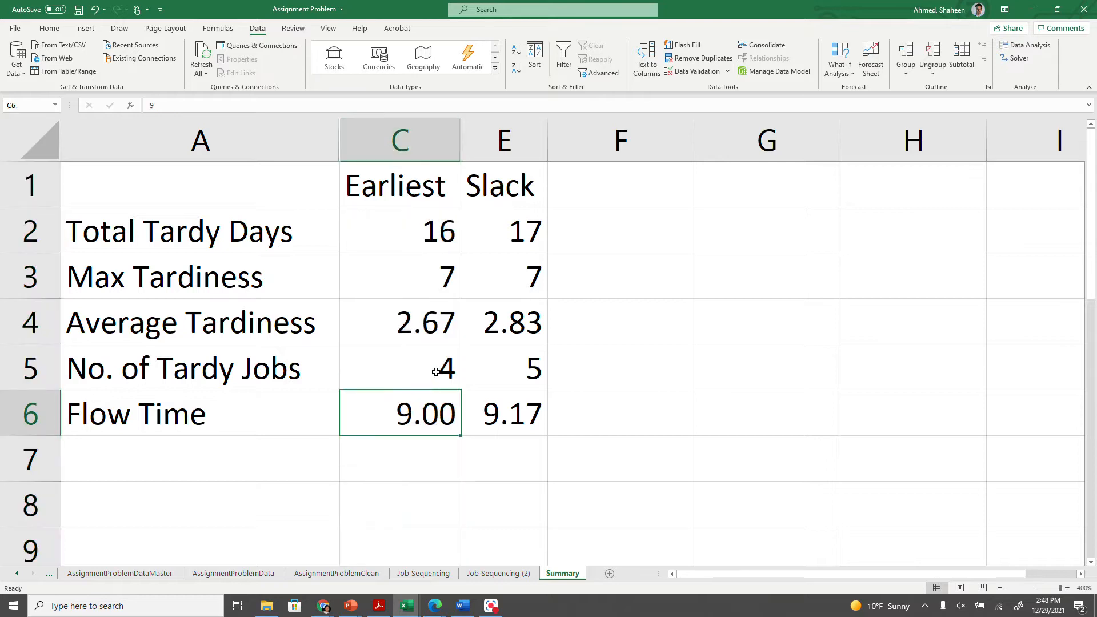
left_click(435, 372)
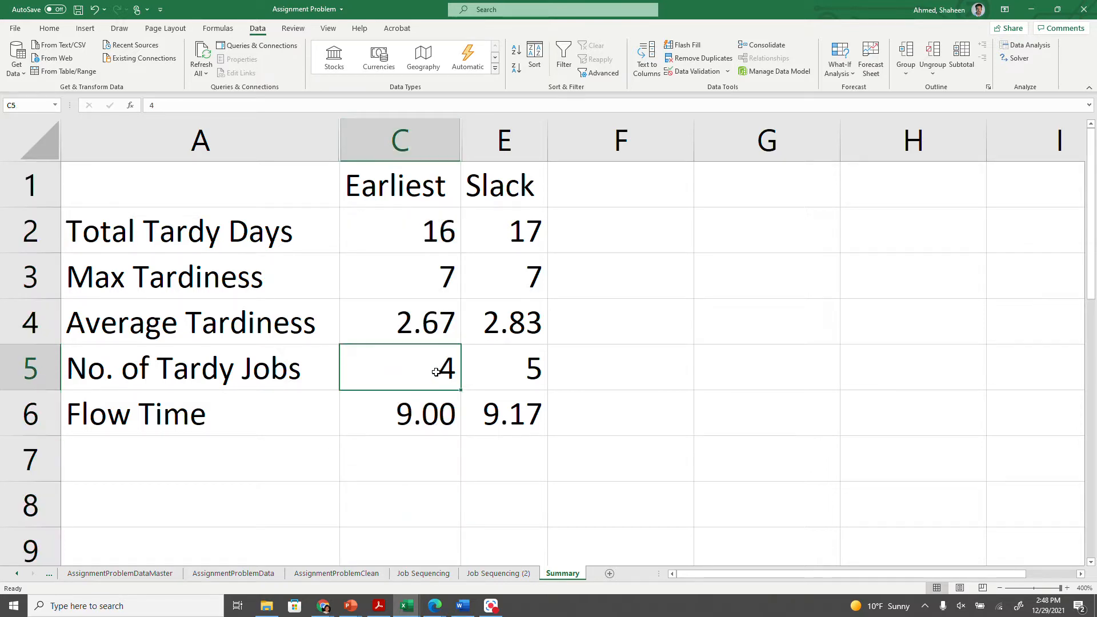
left_click(427, 320)
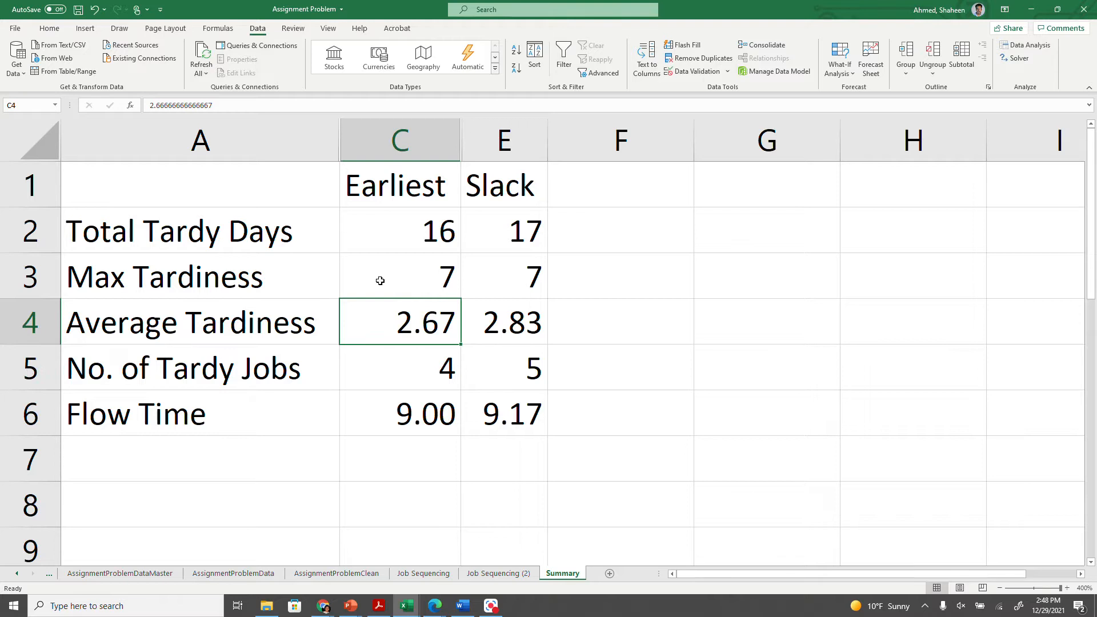
left_click(428, 136)
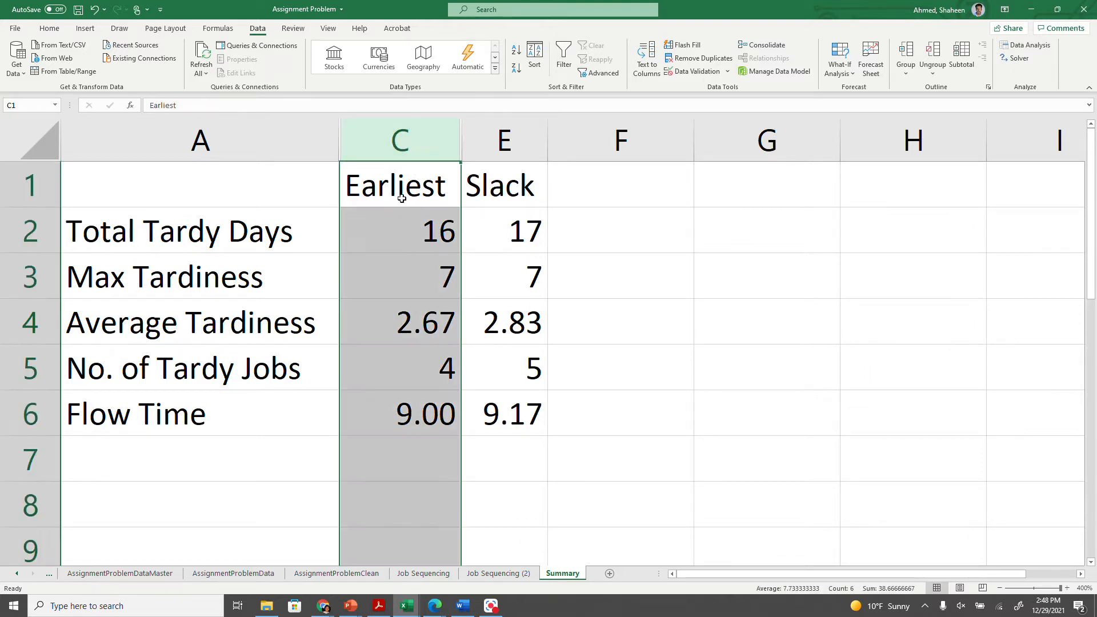
right_click(526, 141)
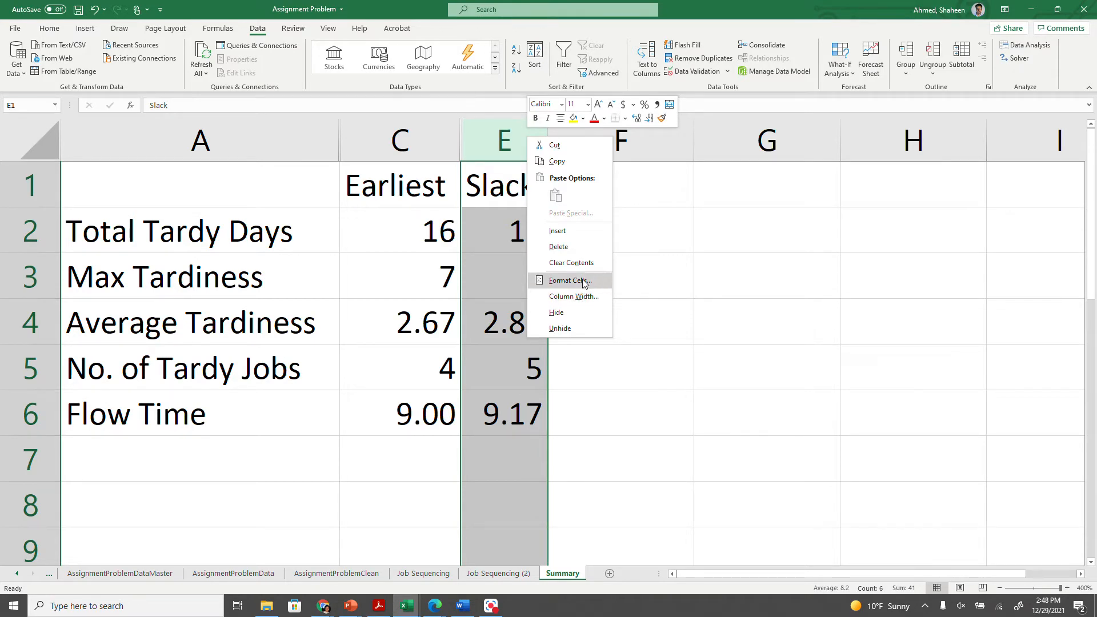
left_click(574, 310)
- Unhide all hidden rule columns between A and F on the Summary sheet
left_click_drag(503, 143, 291, 147)
right_click(496, 138)
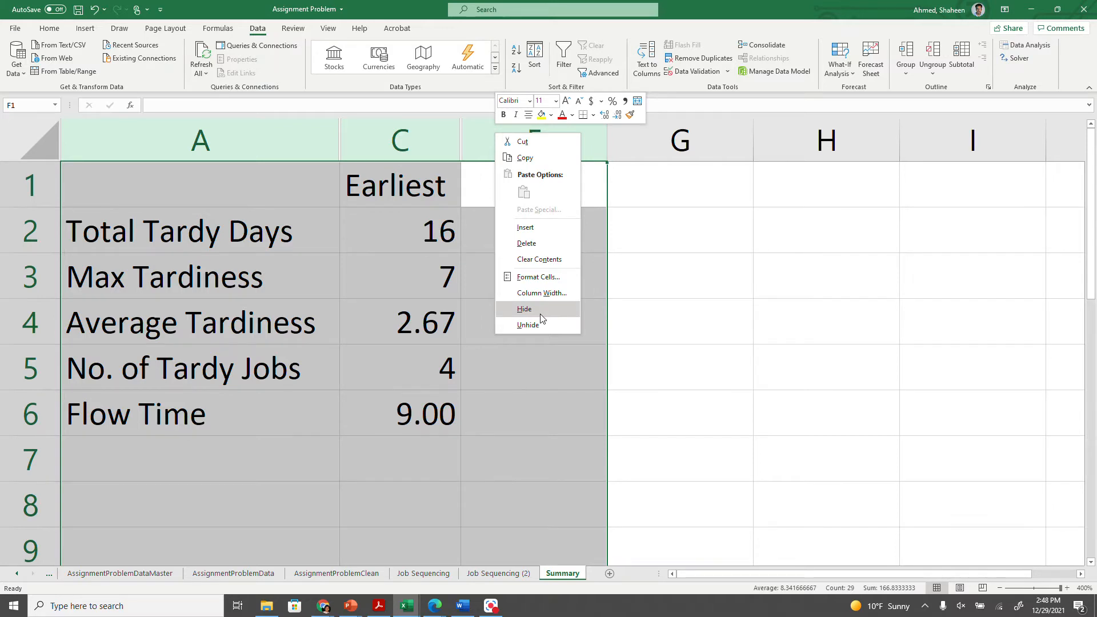
left_click(529, 325)
- Review the FCFS column against the Earliest, SPT and Slack results in C1:E6, and switch to PowerPoint
left_click(381, 137)
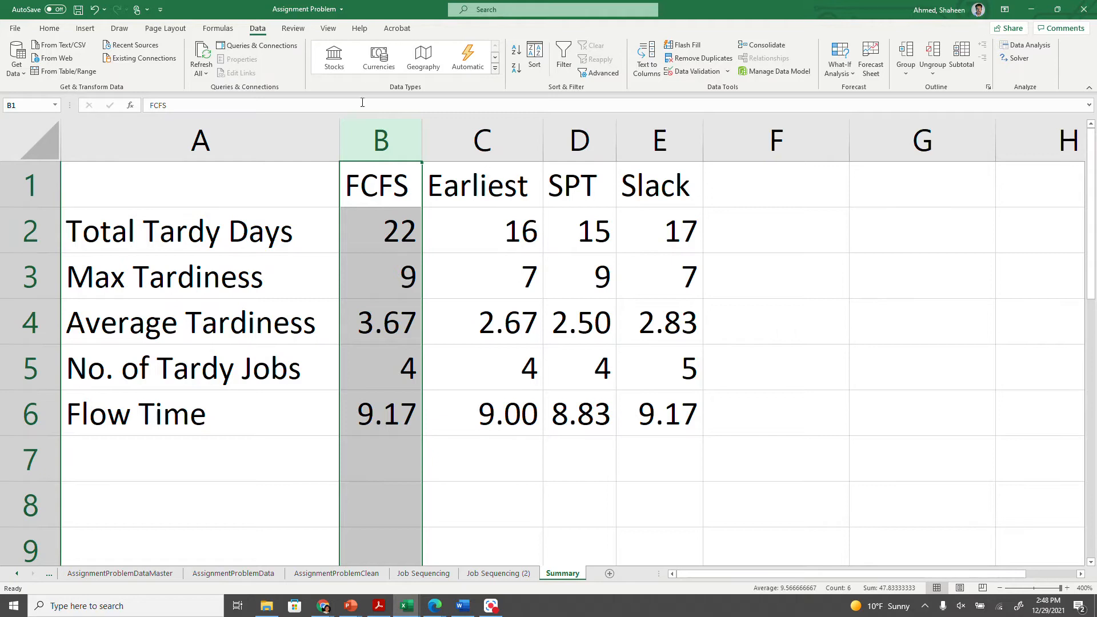
right_click(404, 147)
key("Escape")
left_click_drag(519, 191, 679, 426)
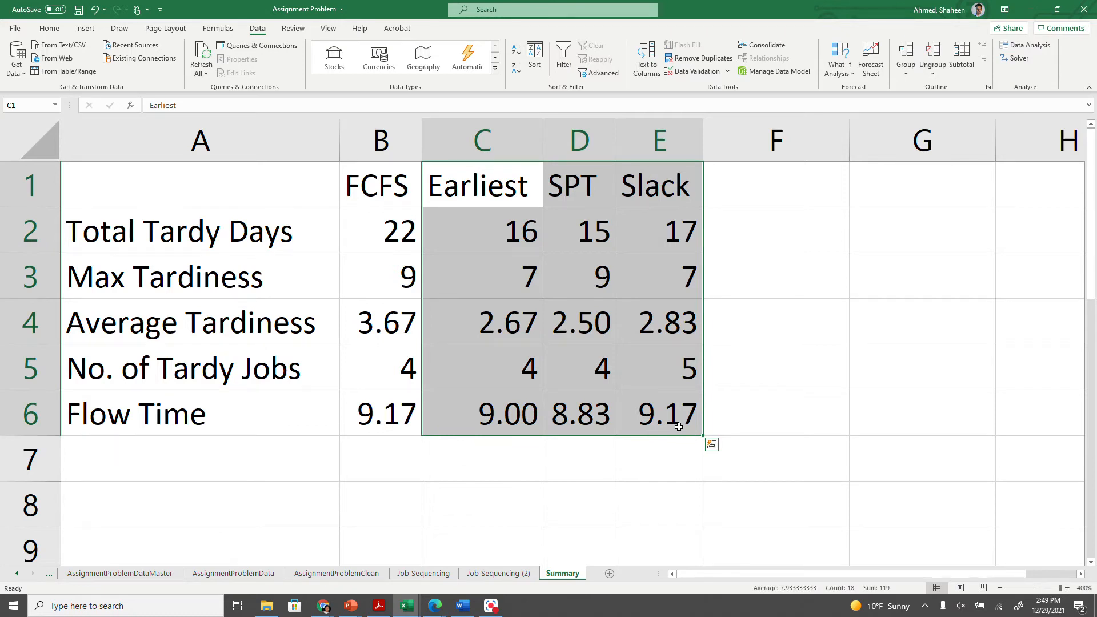
left_click(354, 607)
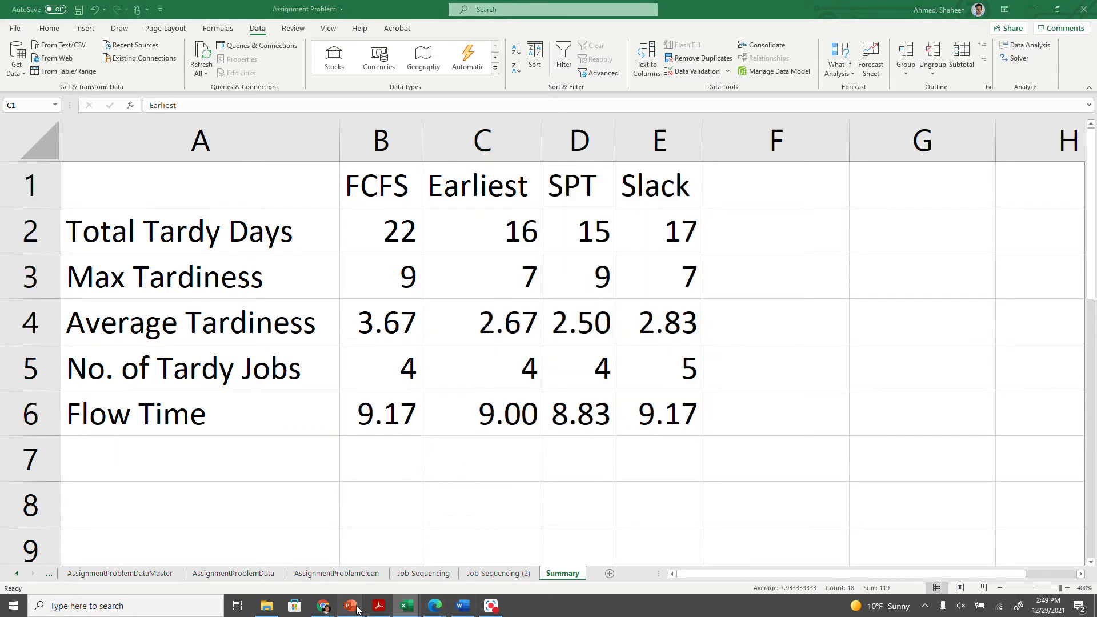